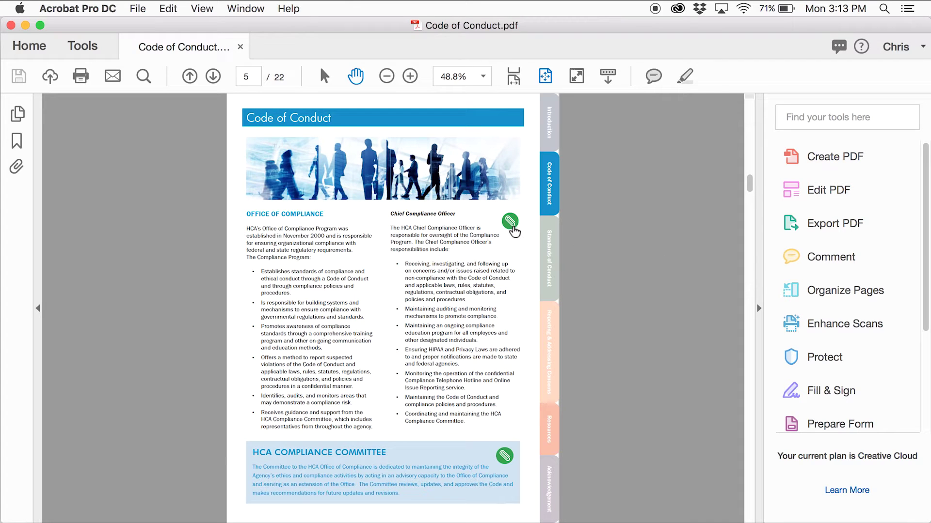
Open and close the Chief Compliance Officer and Compliance Committee policy callouts.
click(513, 229)
click(505, 457)
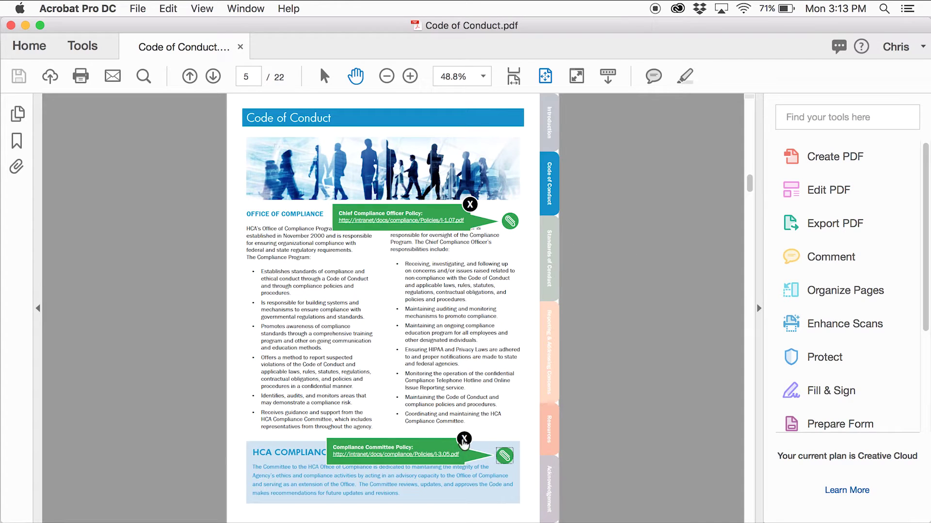
click(464, 439)
click(469, 204)
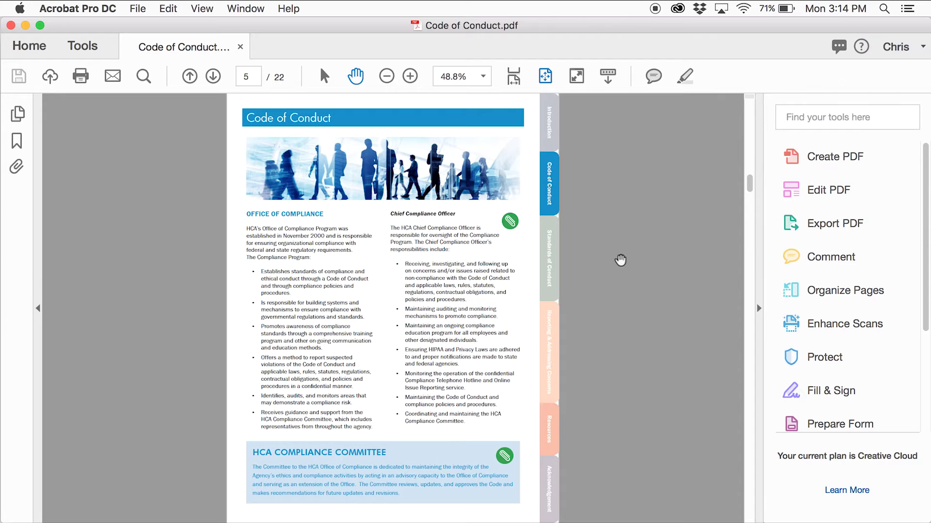
scroll(620, 260, down, 2)
Open and close the Breach Response Protocol Policy callout and its contact details callout.
click(360, 297)
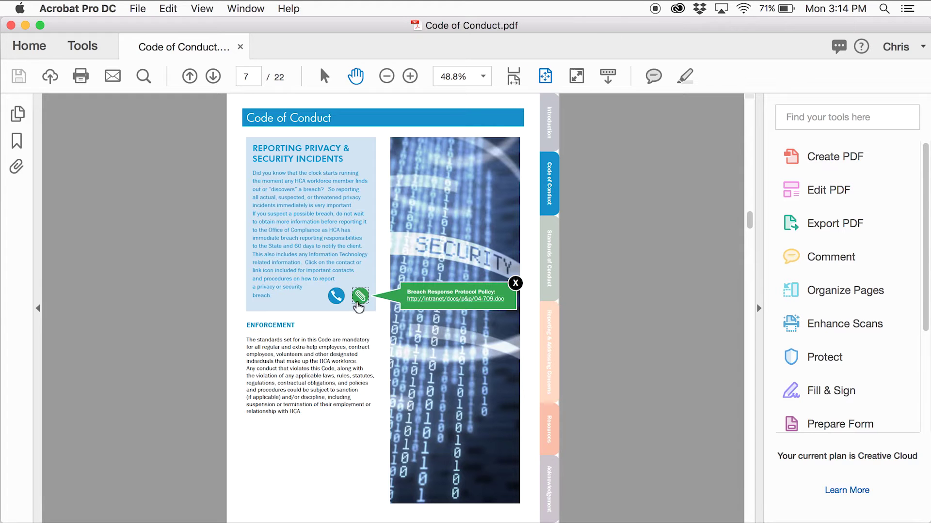
click(336, 297)
click(378, 333)
click(515, 283)
Test the Screening, page 9 contact, Social Media Use Policy and phone-icon callouts.
click(505, 488)
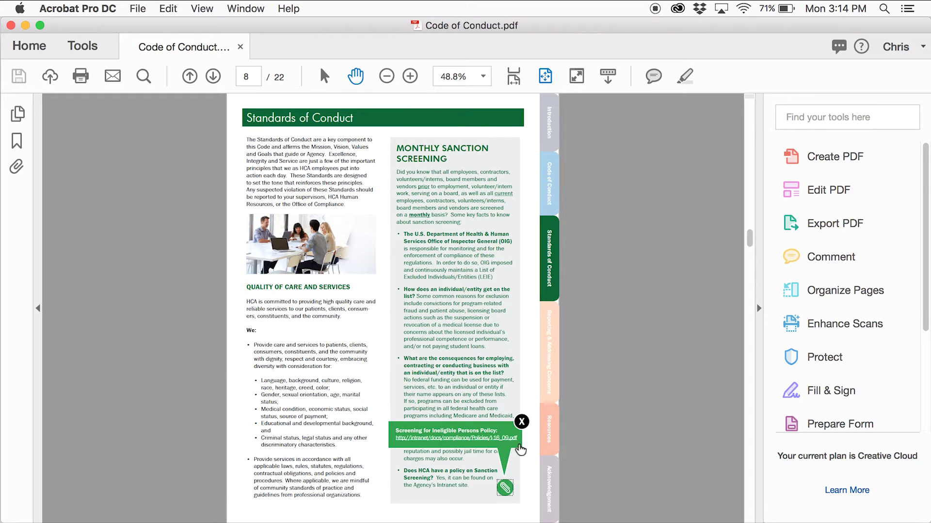
click(521, 422)
click(504, 337)
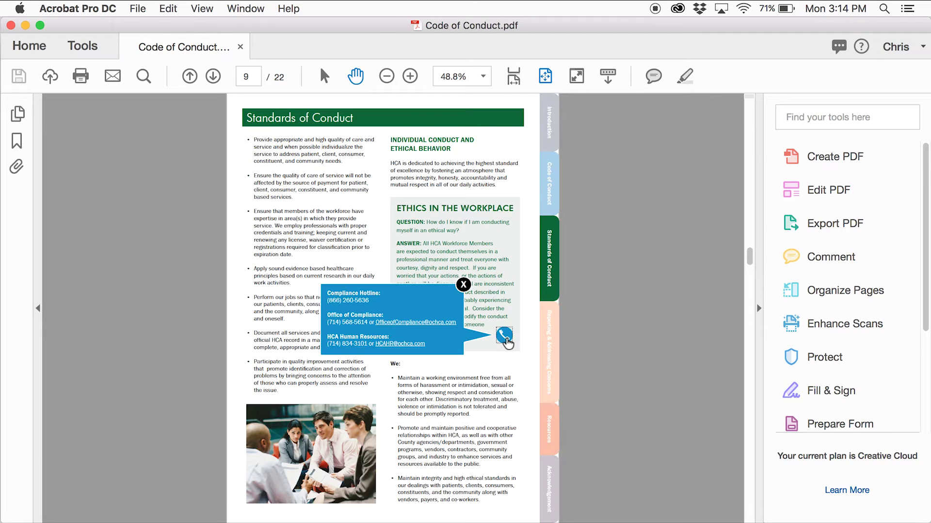
click(464, 286)
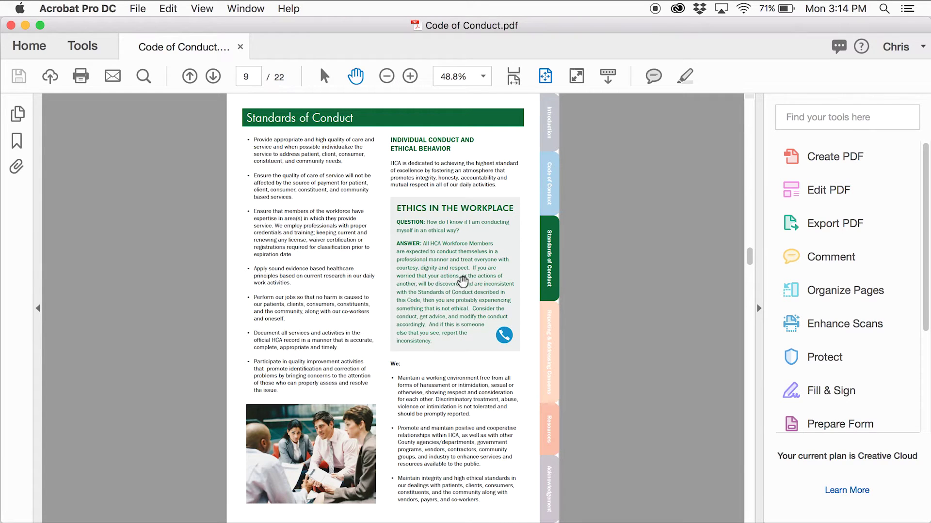
click(504, 306)
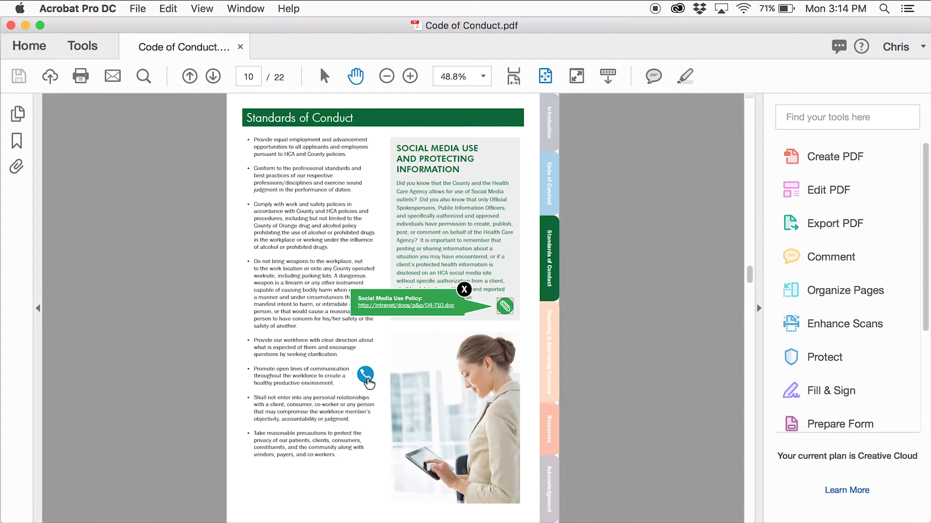
click(369, 379)
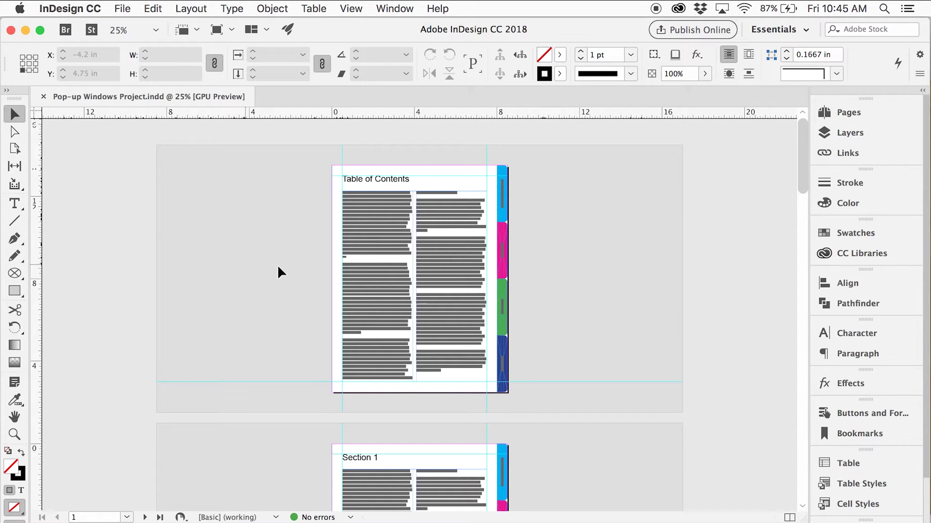
Go to page 2, Section 1, from the Pages panel.
click(851, 113)
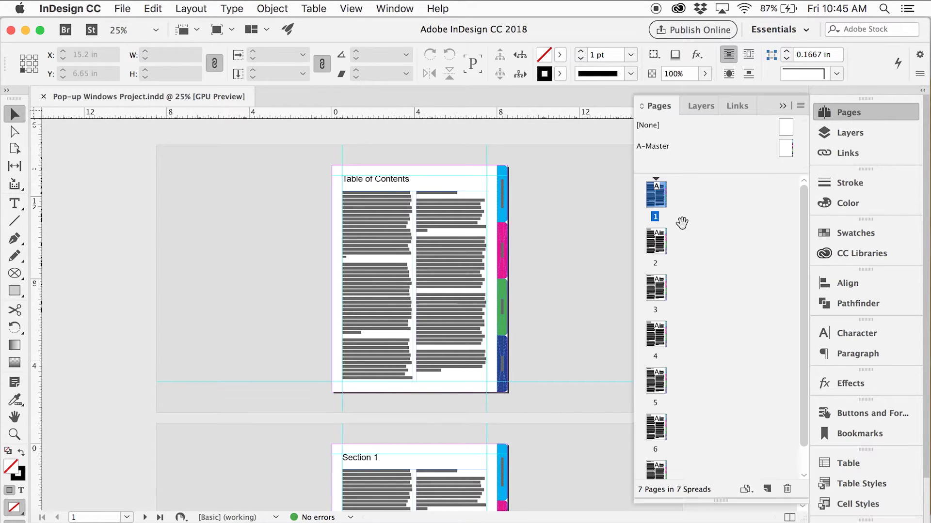
double_click(657, 243)
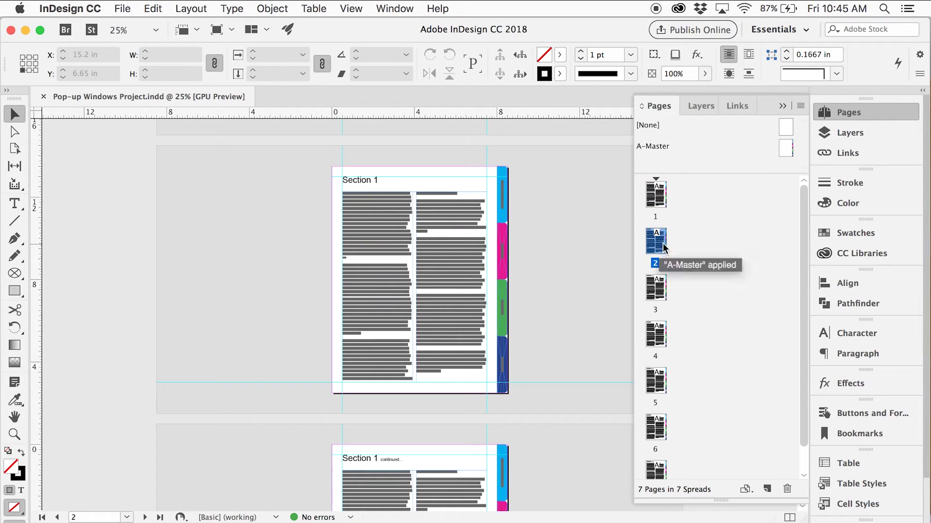
click(886, 116)
Zoom to 100% on the Section 3 corner and open the Ellipse dialog at 0.75 in.
key(z)
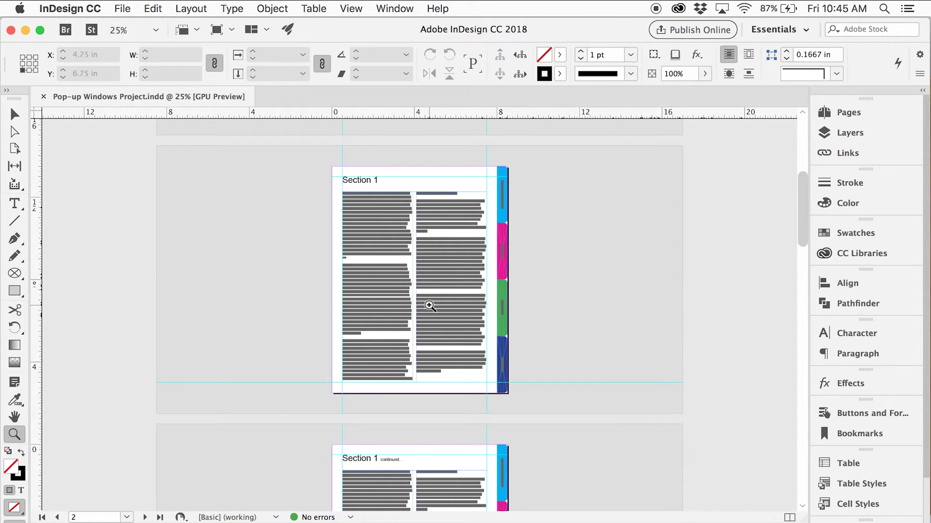
click(452, 298)
click(453, 371)
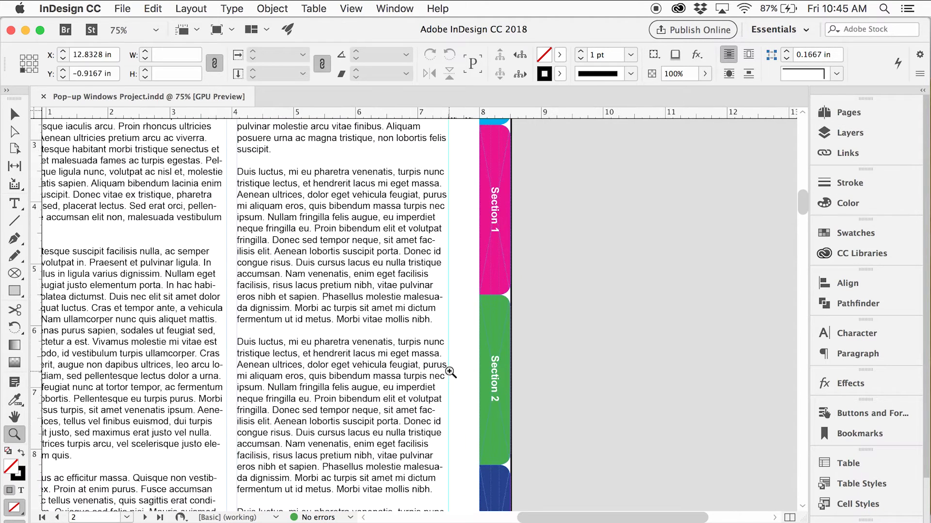
click(451, 373)
key(v)
scroll(600, 352, down, 5)
scroll(600, 352, right, 2)
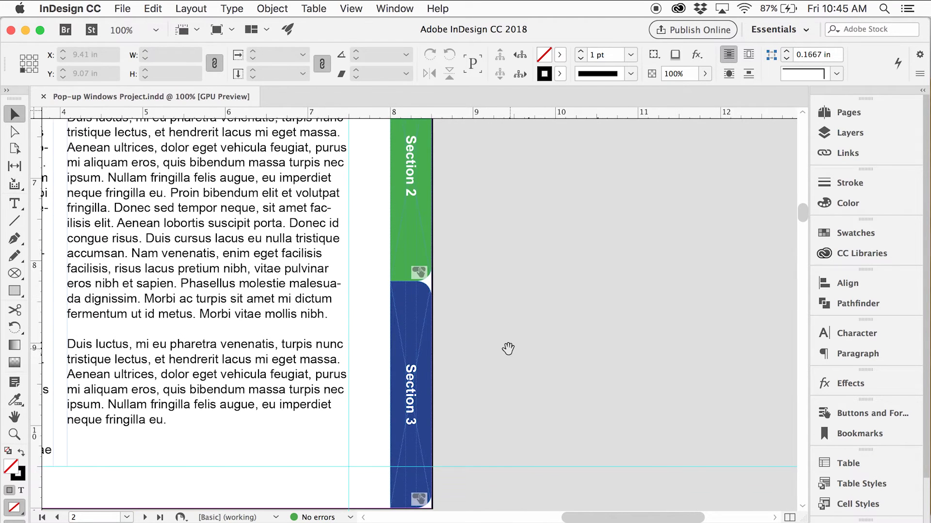
click(14, 274)
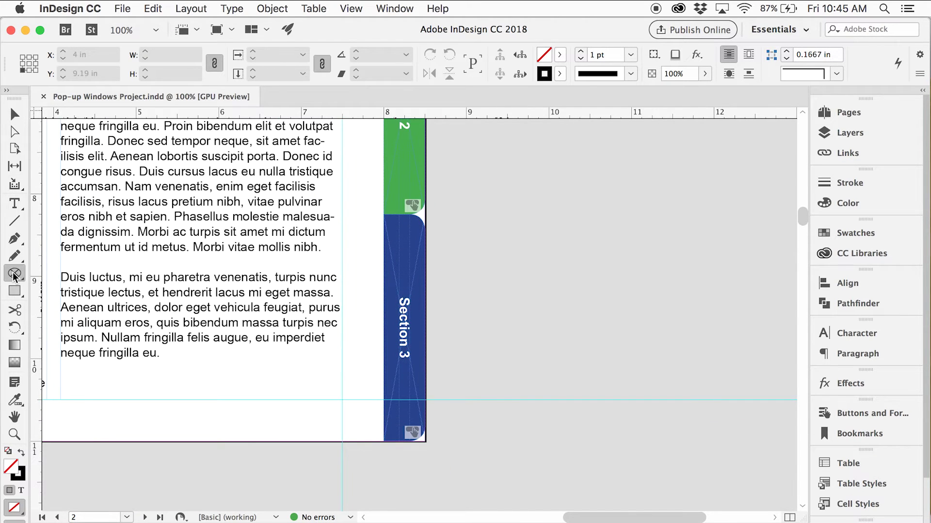
click(526, 224)
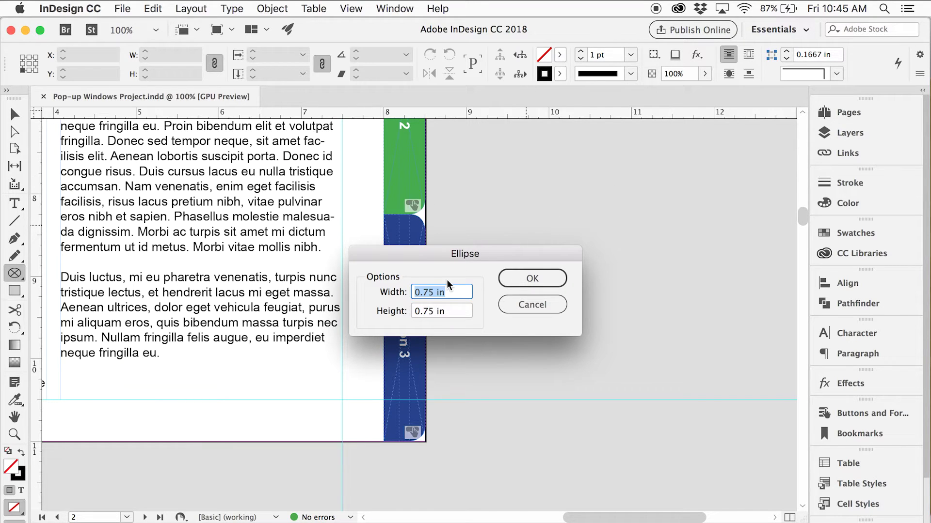
Create the 0.75 in circle, fill it C=100 cyan, and move it to the text's lower left.
click(531, 286)
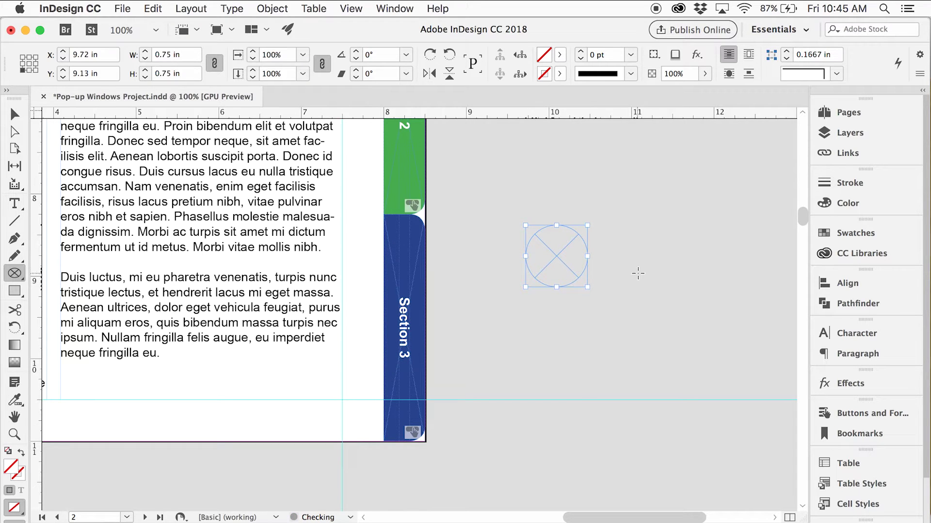
key(v)
click(853, 233)
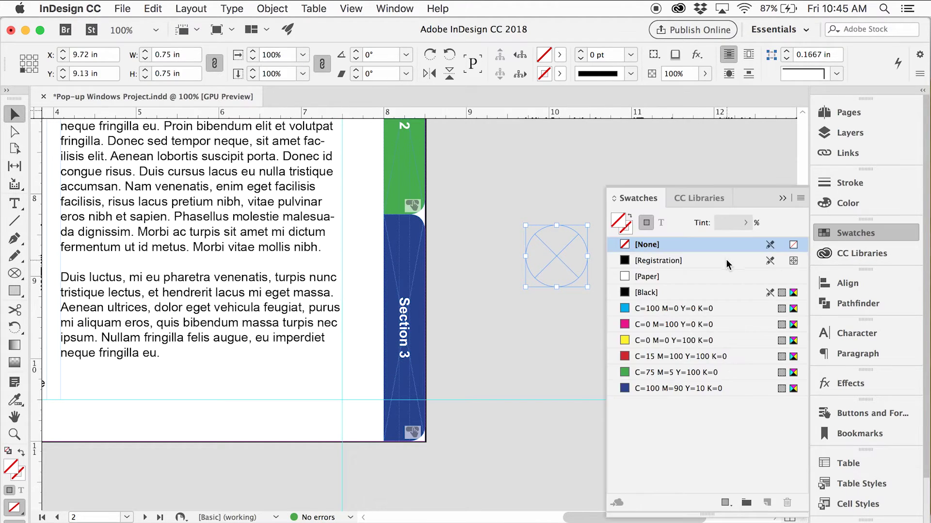
click(699, 308)
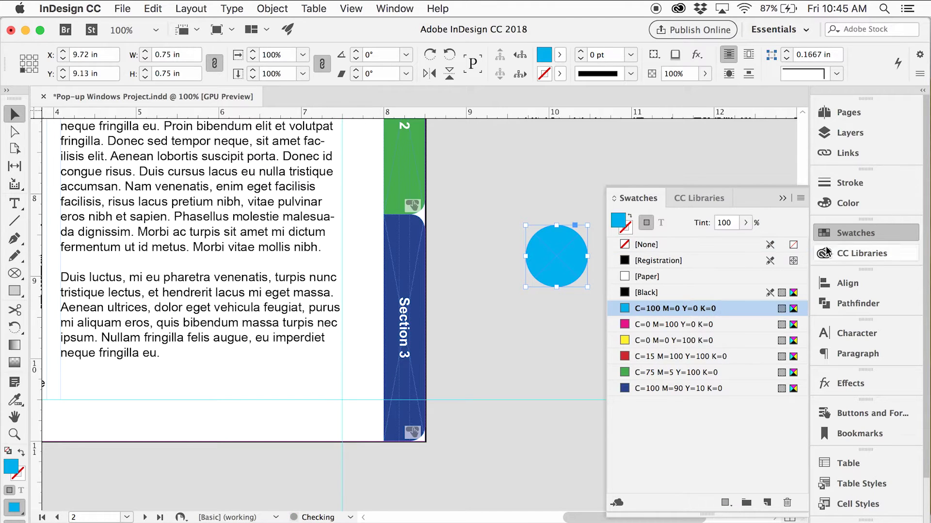
click(859, 235)
scroll(502, 284, left, 5)
scroll(502, 284, down, 1)
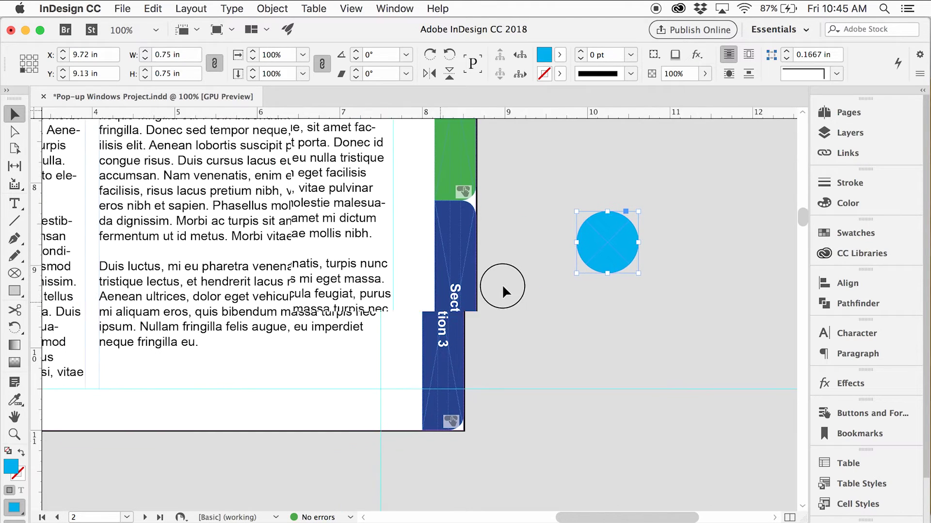
drag(628, 231, 167, 351)
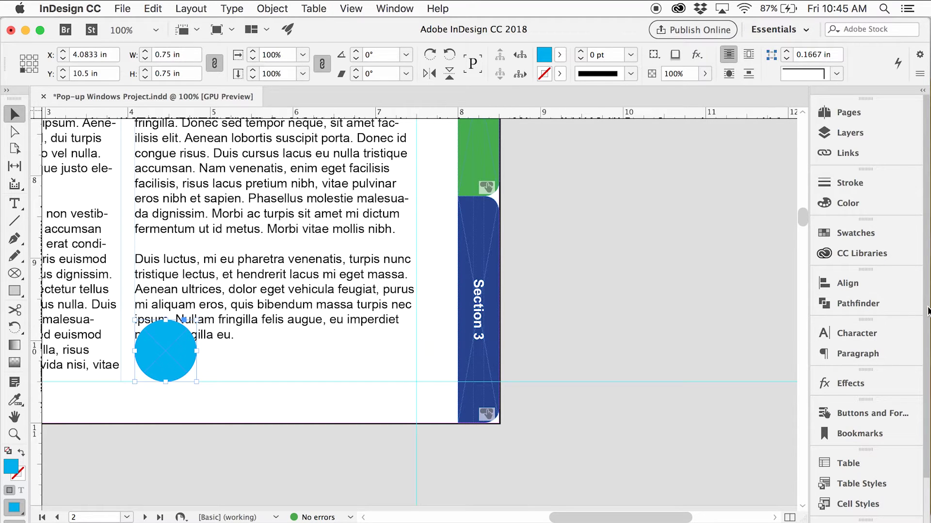
Wrap text around the circle's shape with a 0.125 in offset.
scroll(916, 310, down, 3)
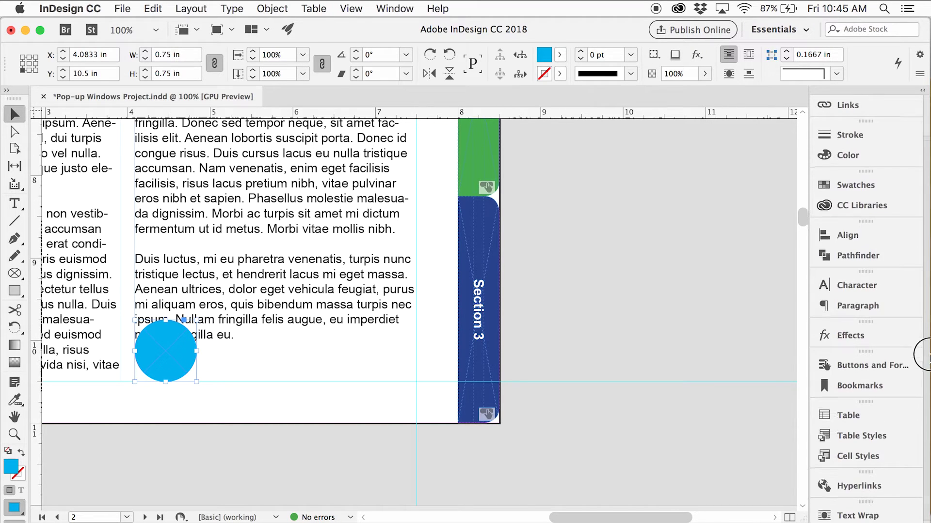
click(881, 513)
click(689, 346)
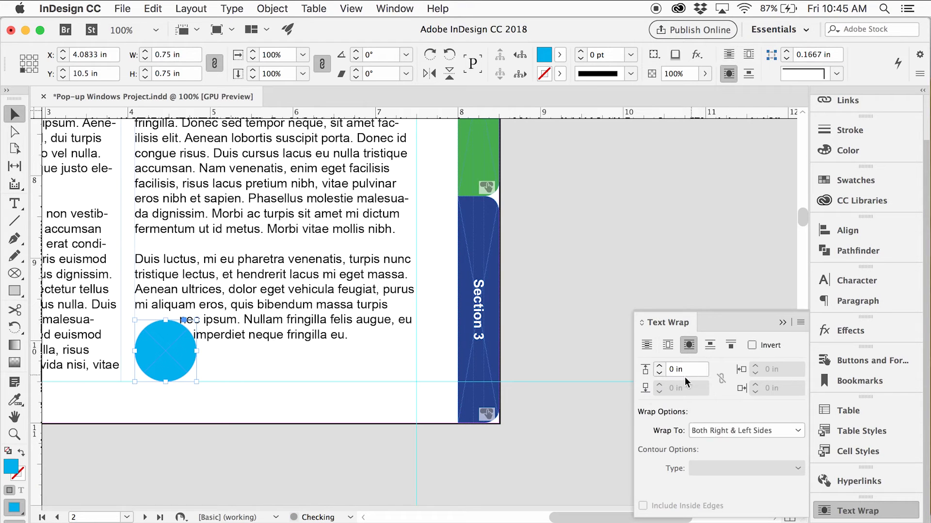
click(660, 366)
click(659, 366)
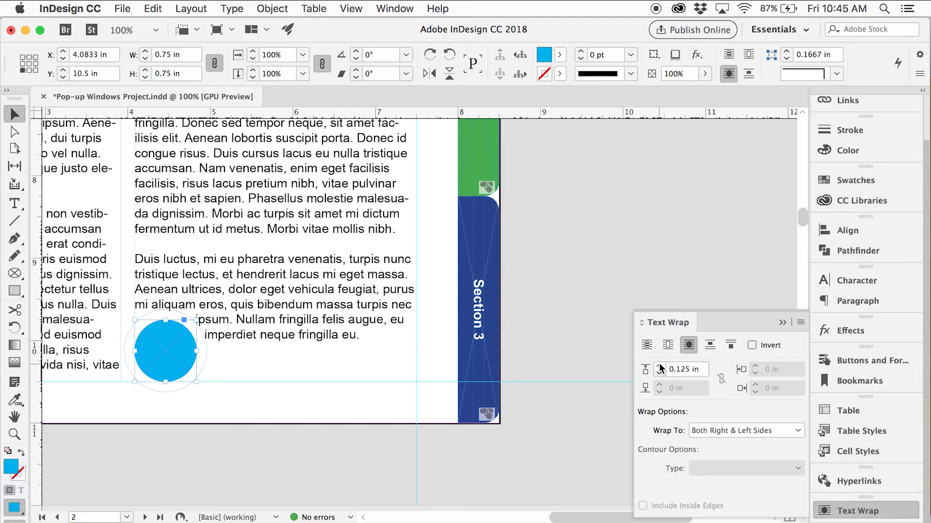
click(856, 512)
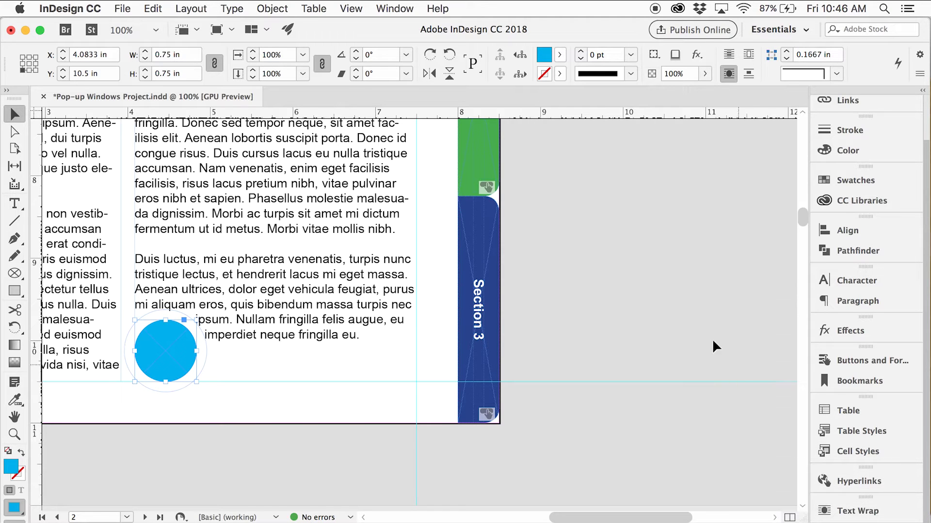
click(698, 335)
drag(635, 305, 562, 280)
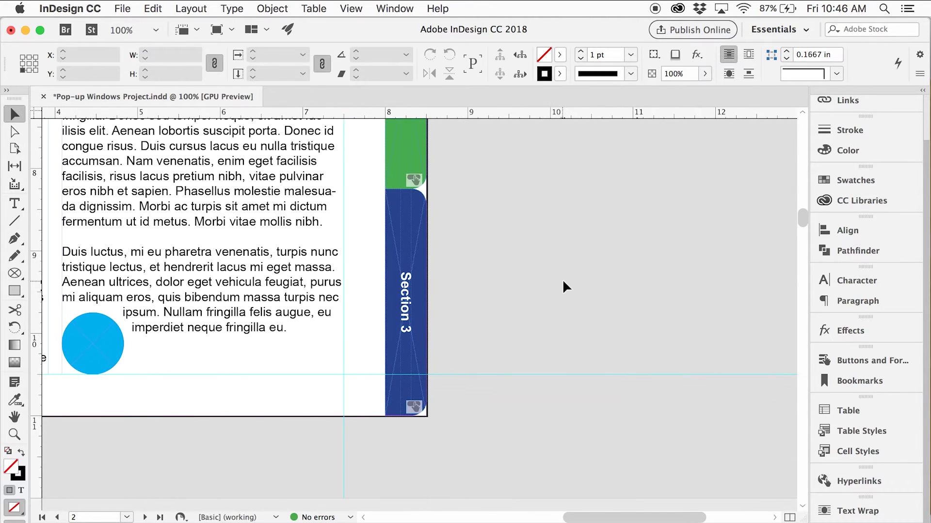
Place Phone-Icon-White.ai beside the page.
click(122, 8)
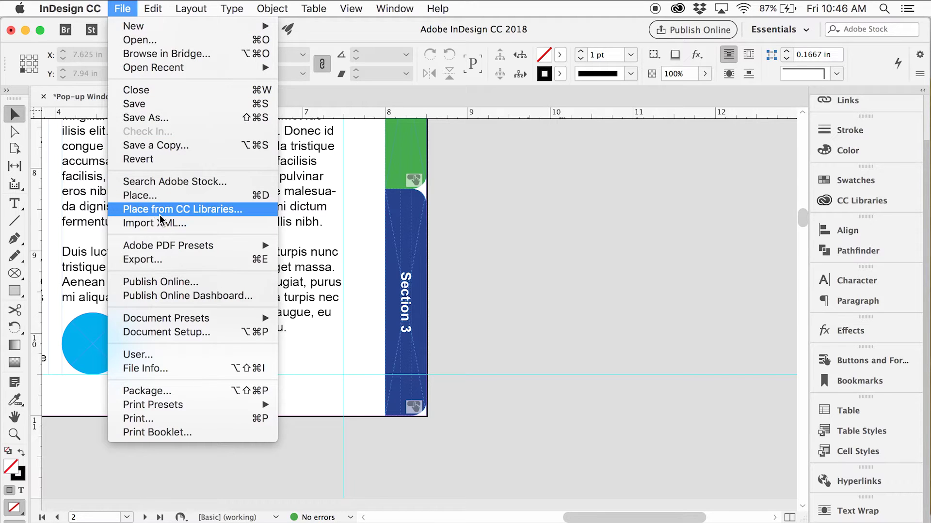
click(167, 198)
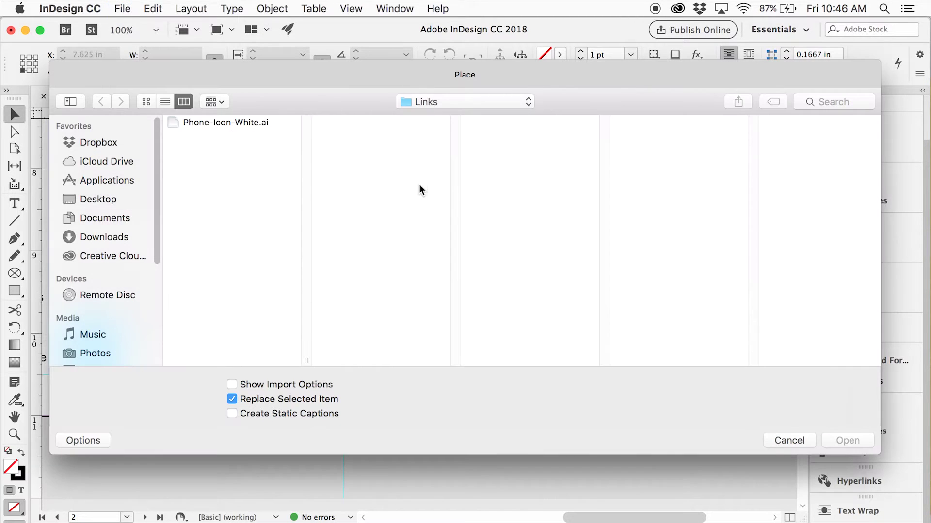
click(258, 124)
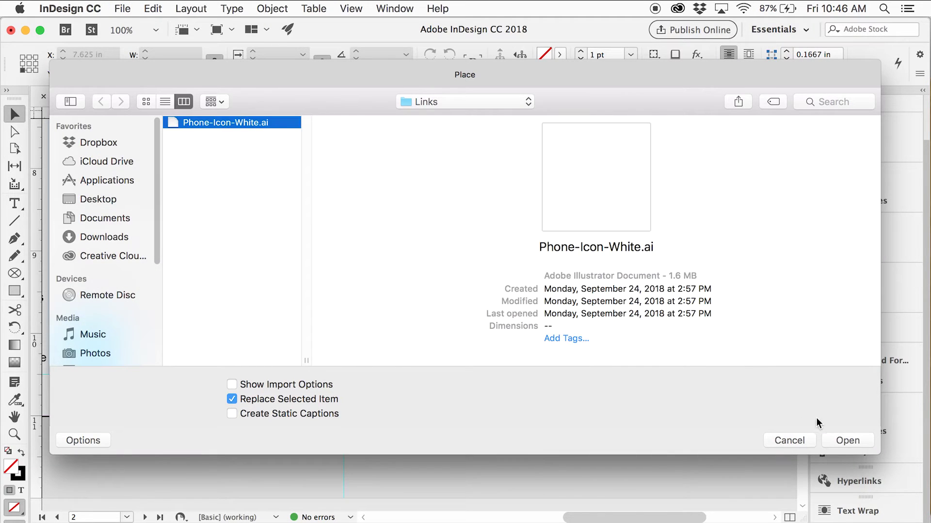
click(847, 441)
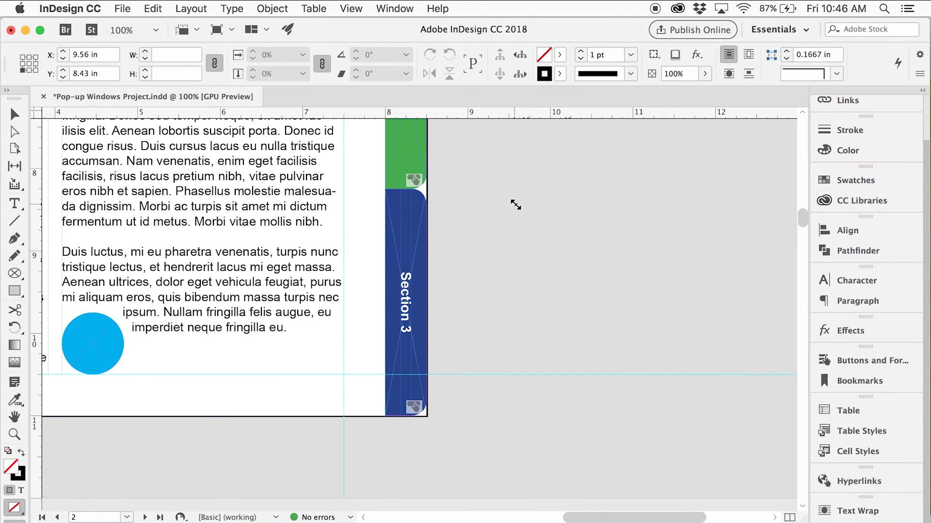
click(514, 204)
drag(580, 230, 555, 201)
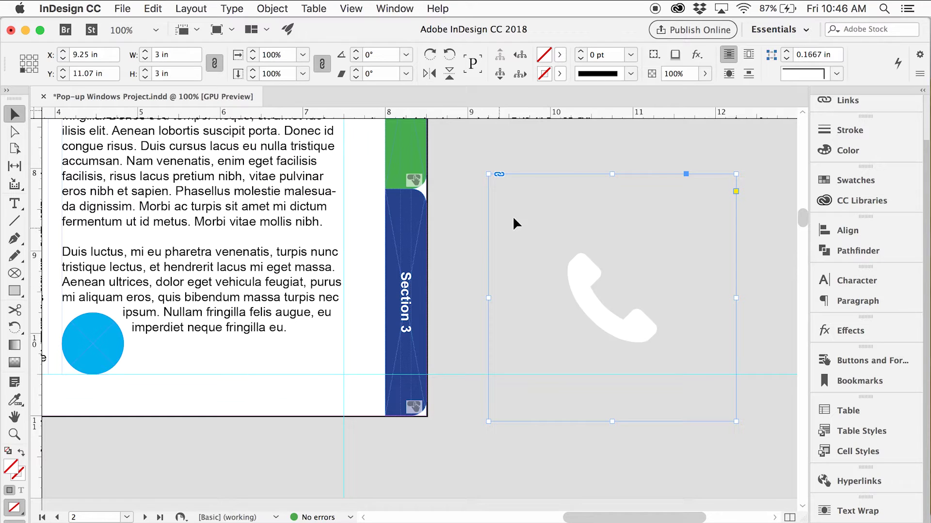
Crop the icon frame's top and left edges and scale it down to about 0.6 in.
mouse_move(602, 180)
drag(613, 174, 612, 250)
drag(489, 297, 564, 304)
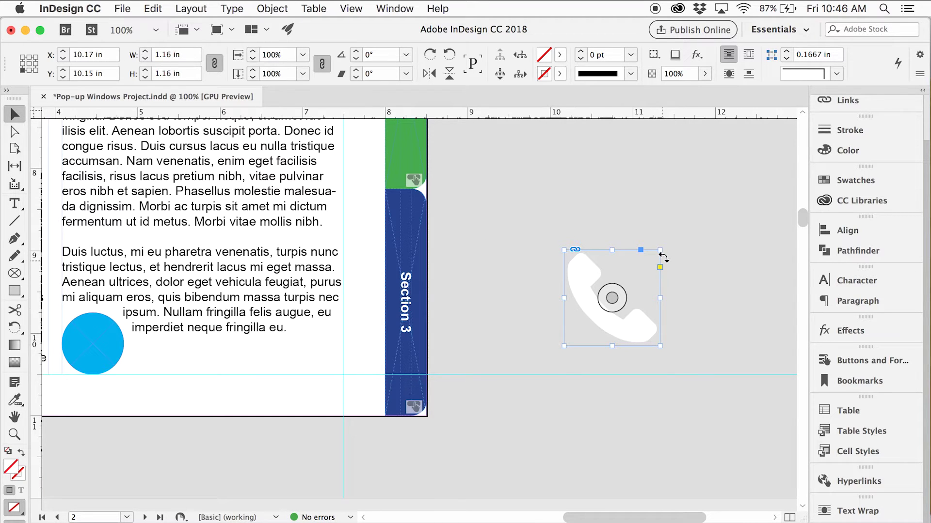
drag(660, 249, 110, 361)
Zoom to 300% and shrink the phone glyph to fit inside the cyan circle.
key(z)
click(264, 341)
click(377, 323)
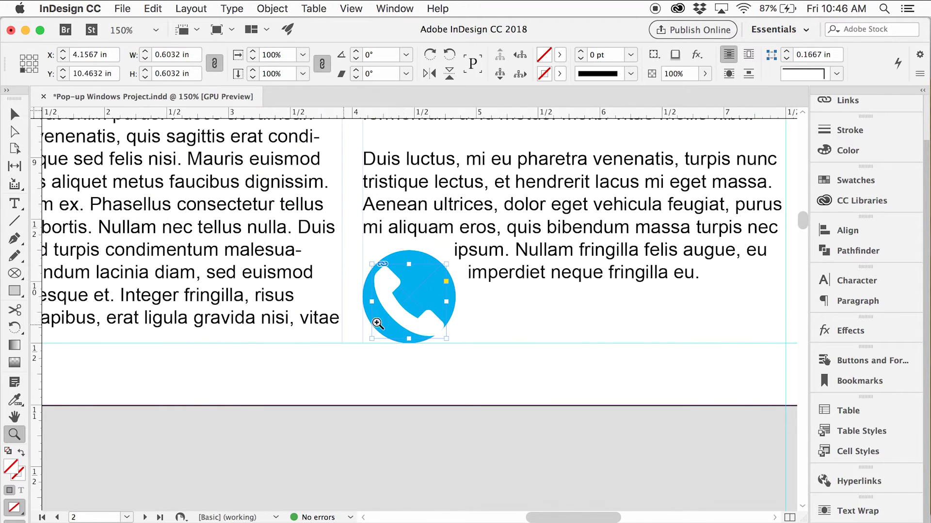
click(406, 315)
click(444, 268)
key(v)
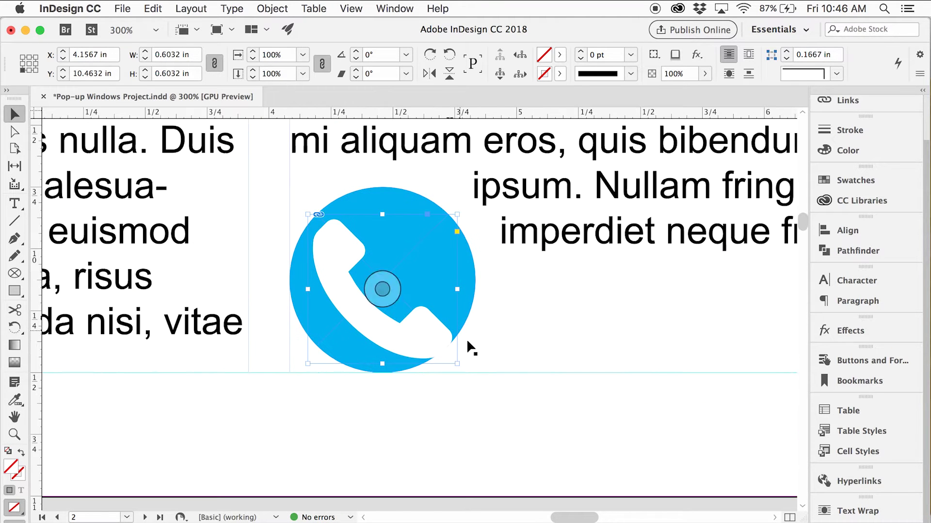
drag(456, 364, 432, 334)
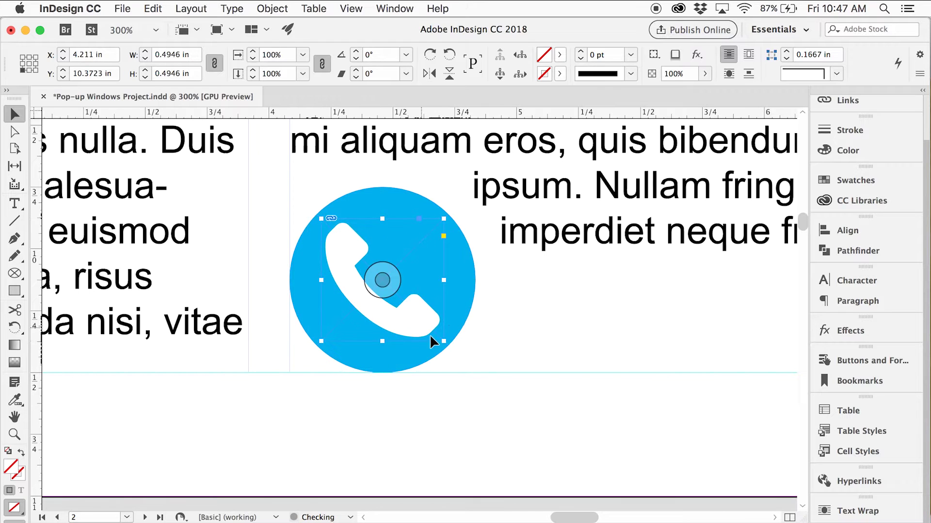
Reselect the phone icon, then select the outer cyan circle frame.
click(481, 406)
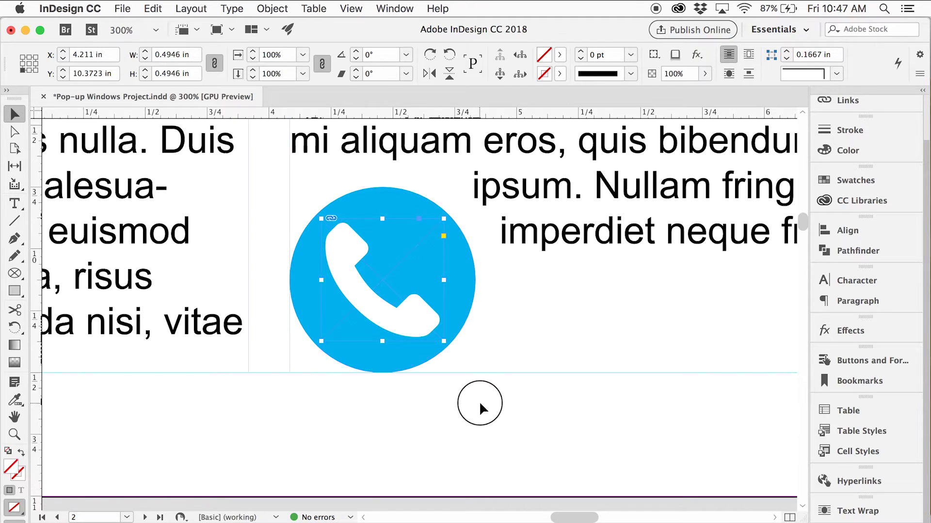
click(423, 330)
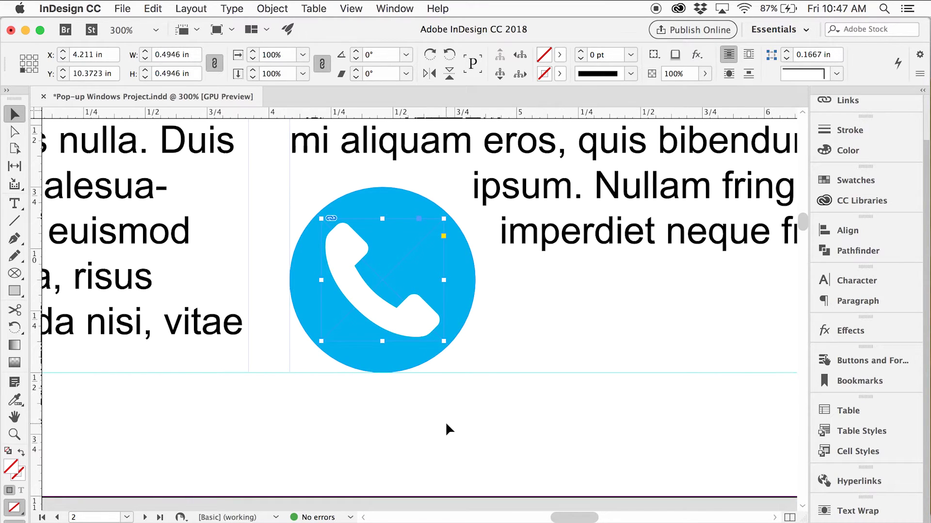
click(465, 297)
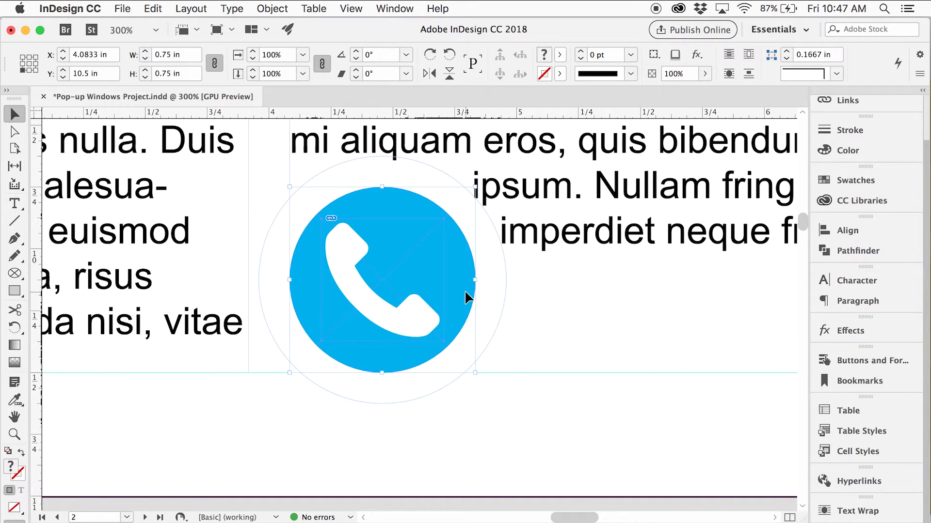
click(465, 297)
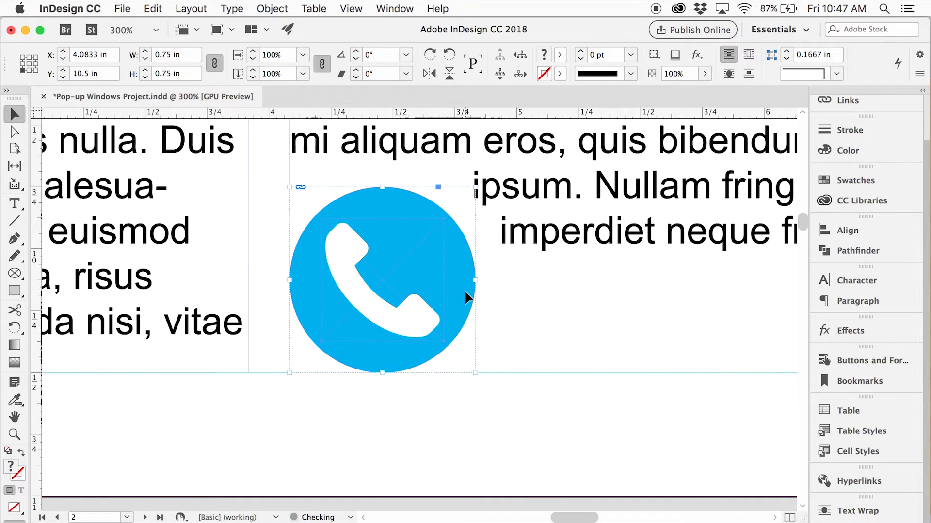
click(415, 453)
Zoom back out to 150% and deselect everything.
key(z)
alt+click(367, 323)
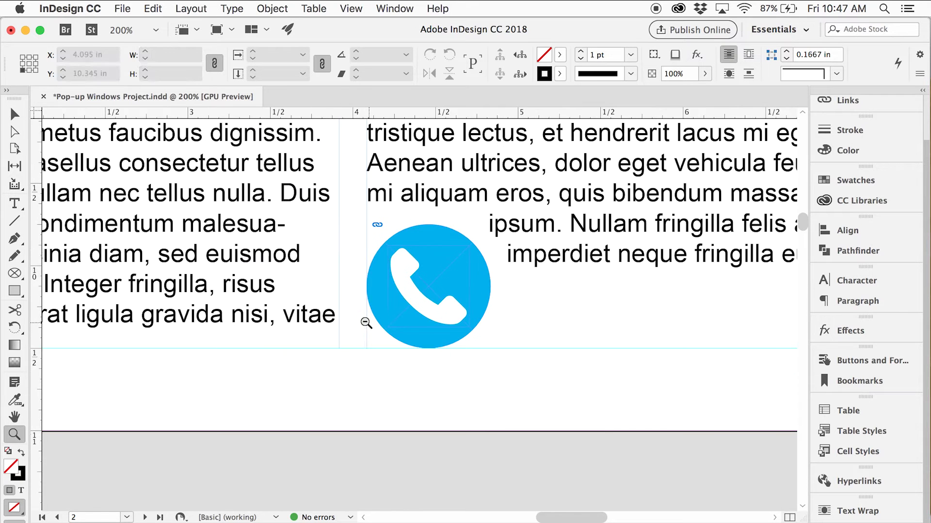
alt+click(365, 322)
key(v)
click(457, 403)
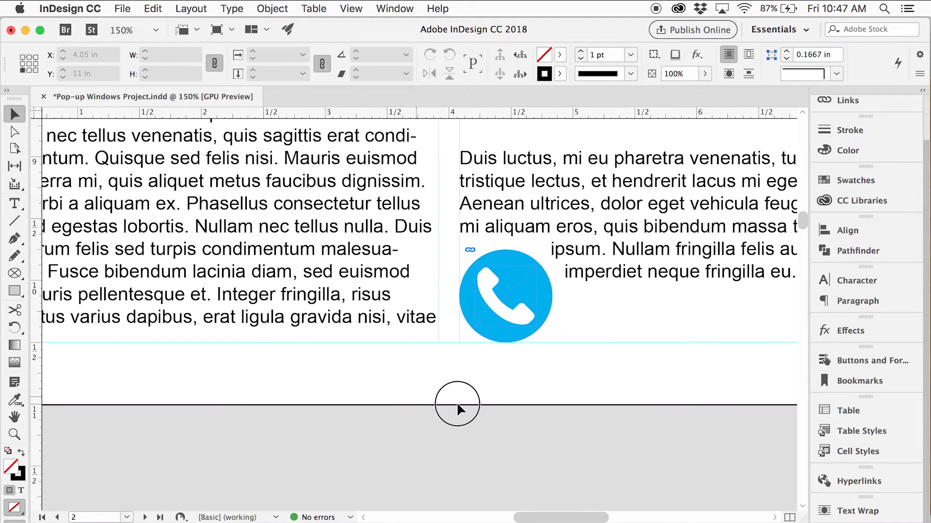
drag(456, 402, 442, 388)
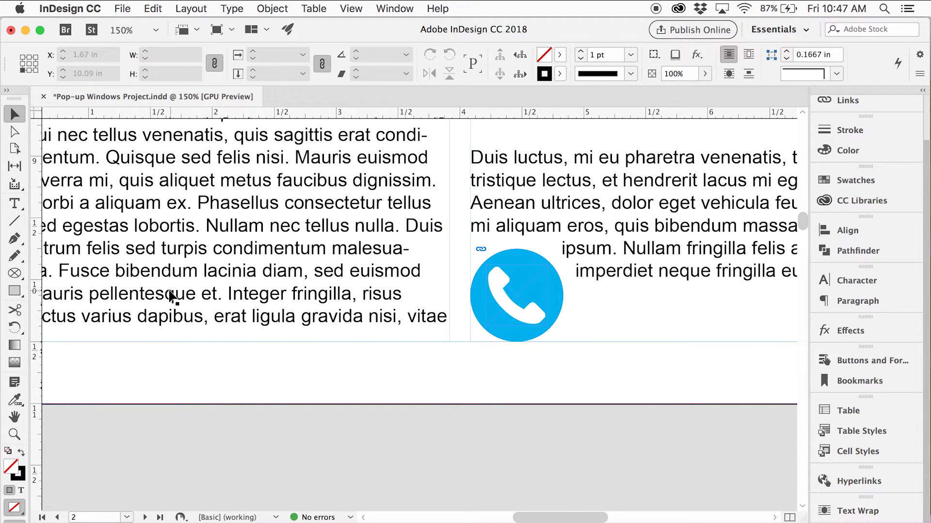
Create a 0.5 in by 0.5 in three-sided polygon frame below the text column.
click(17, 279)
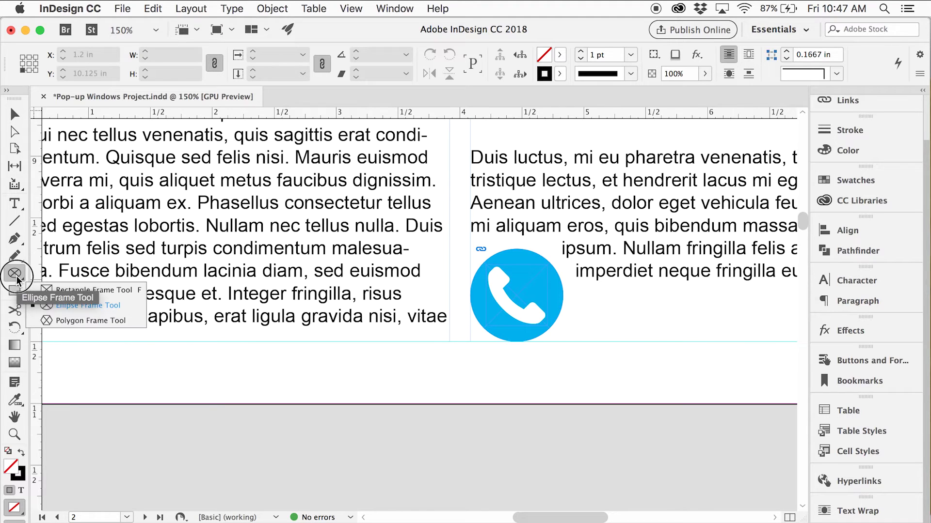
drag(17, 280, 85, 321)
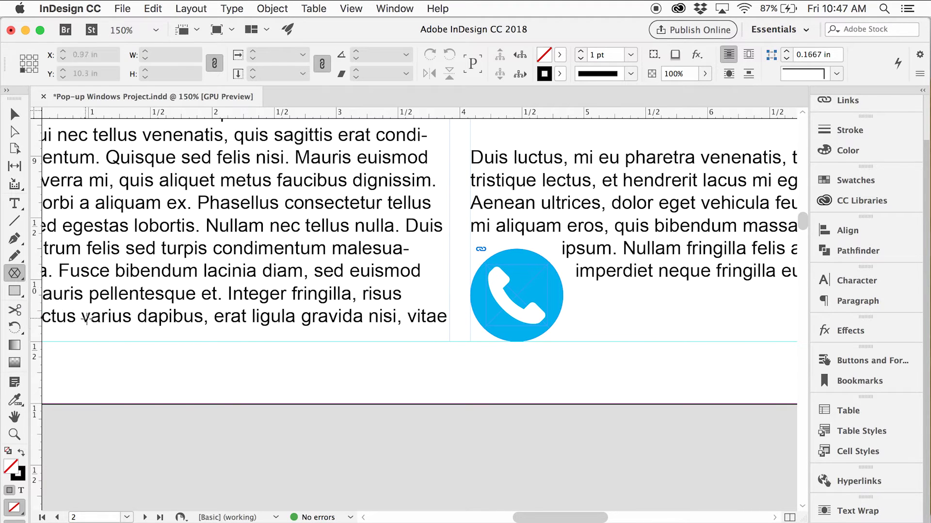
click(372, 370)
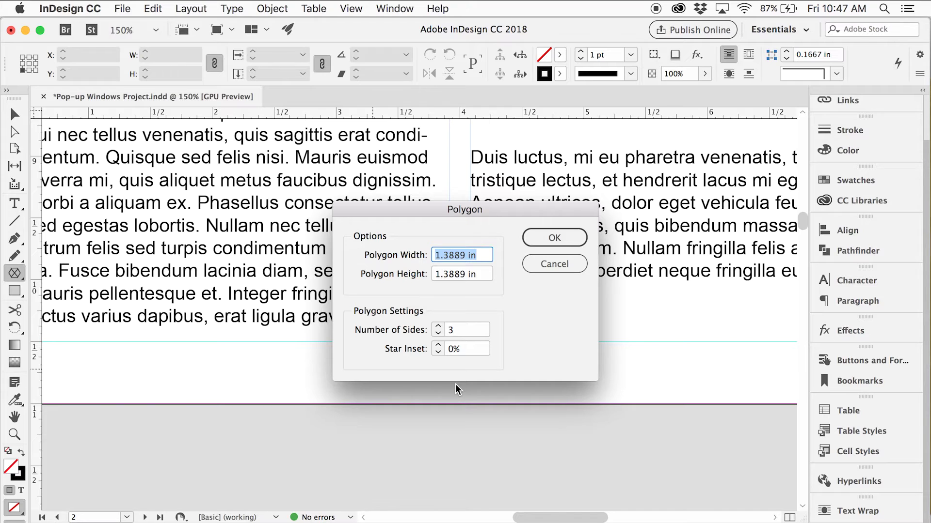
key(BackSpace)
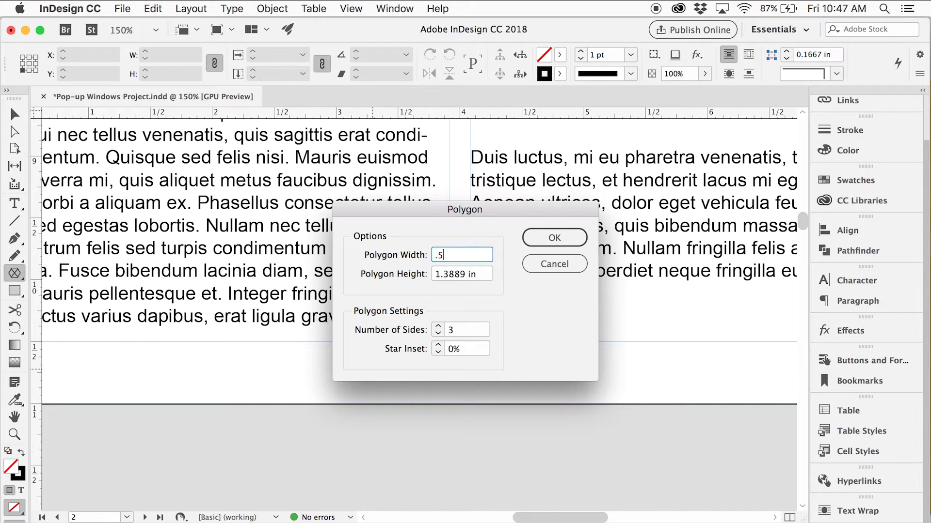
key(Tab)
text(.)
key(Tab)
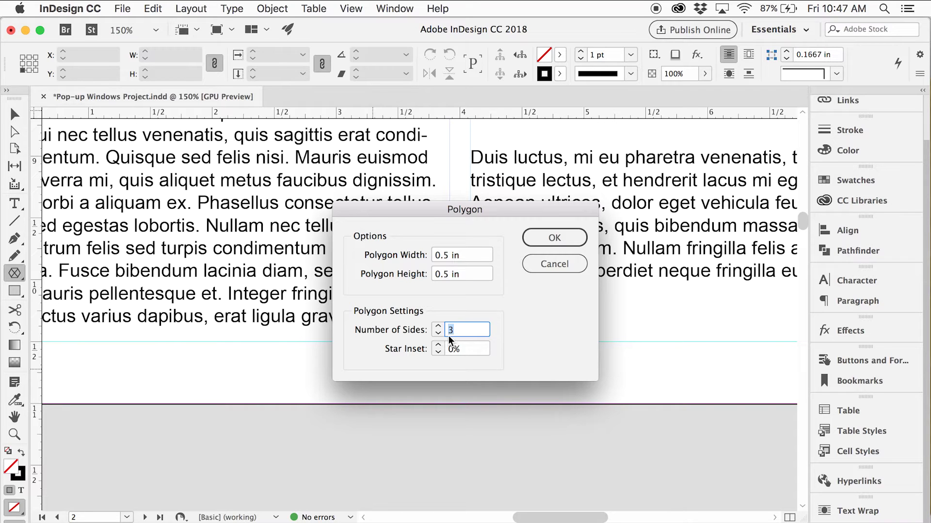
click(553, 239)
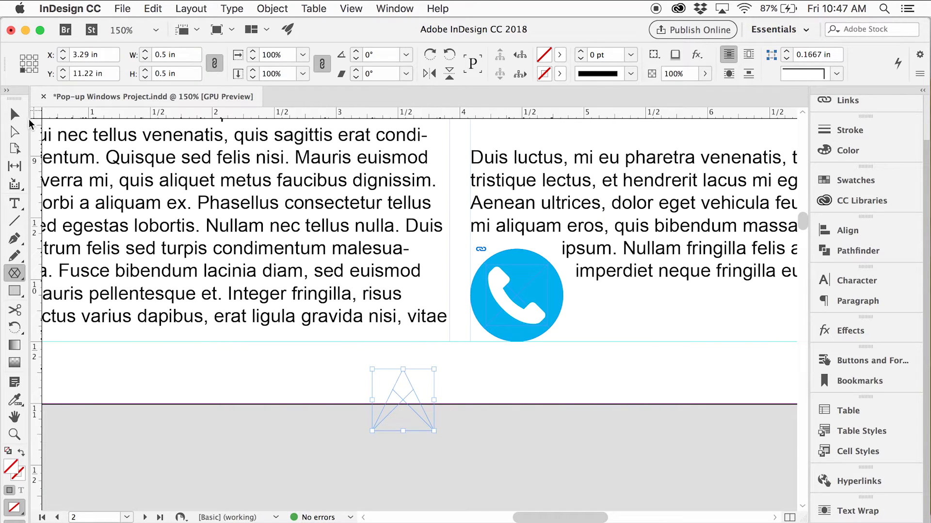
click(19, 114)
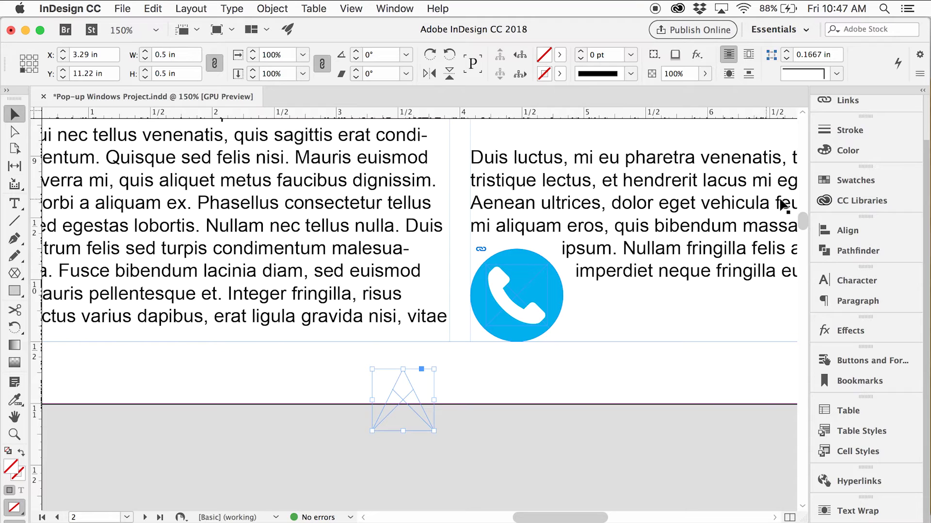
click(845, 179)
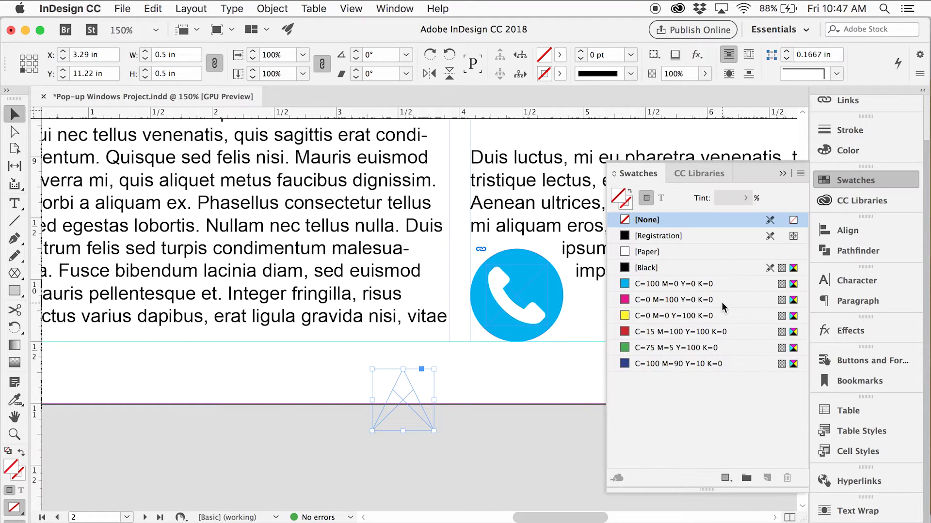
Fill the triangle C=100 cyan, rotate it -90° to point right, and butt it against the phone circle.
click(705, 284)
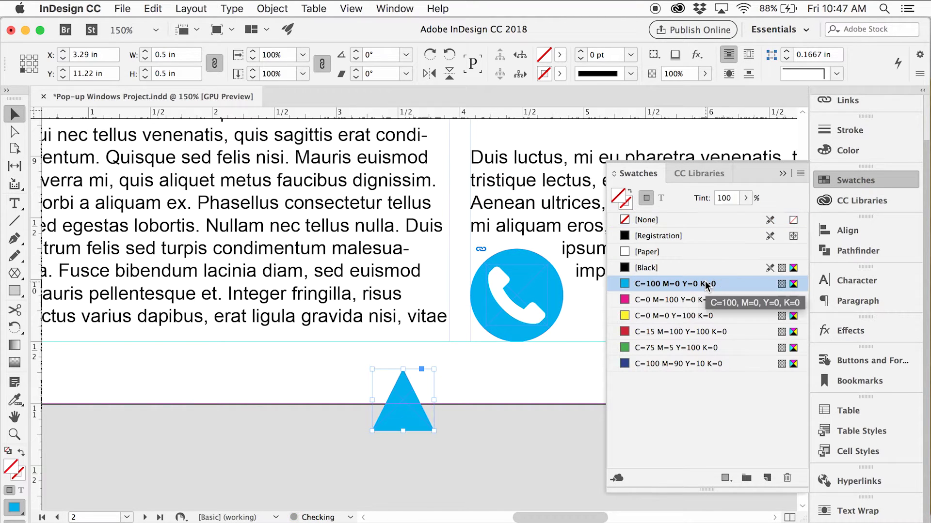
click(872, 180)
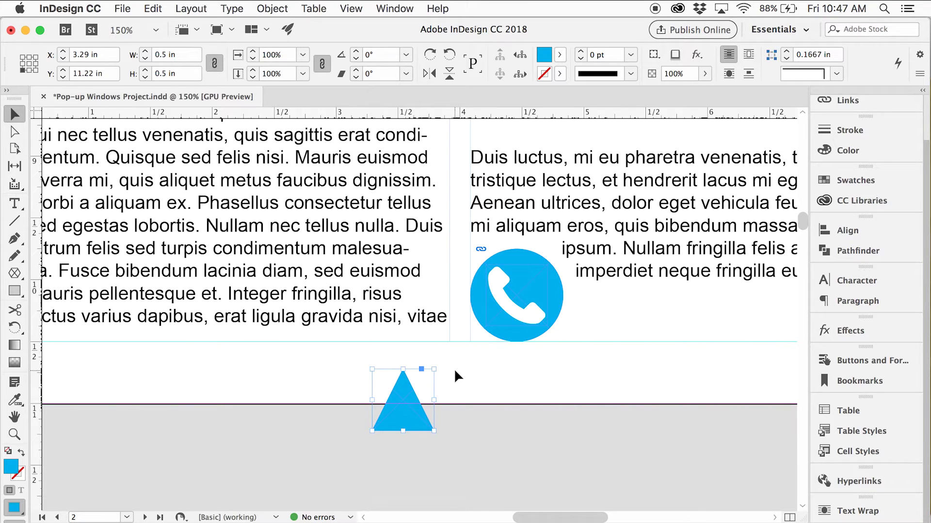
drag(442, 366, 455, 451)
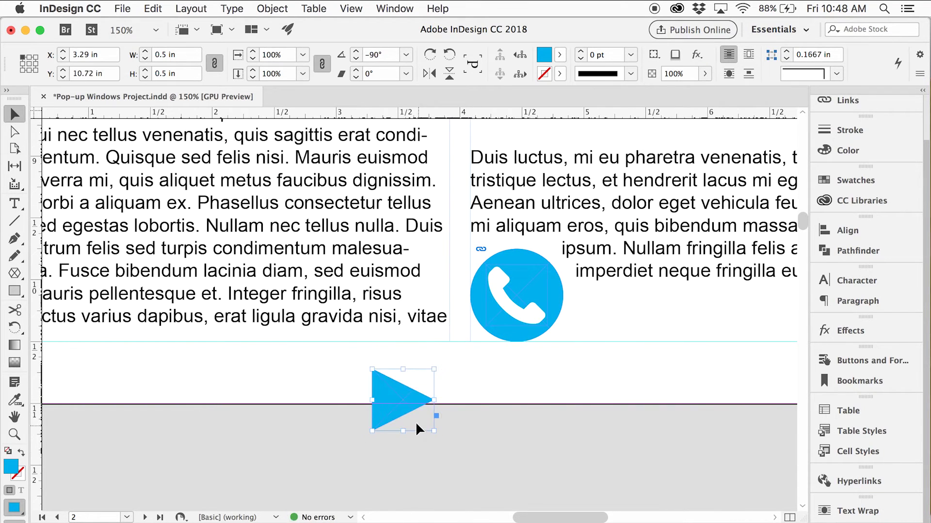
drag(402, 406, 439, 298)
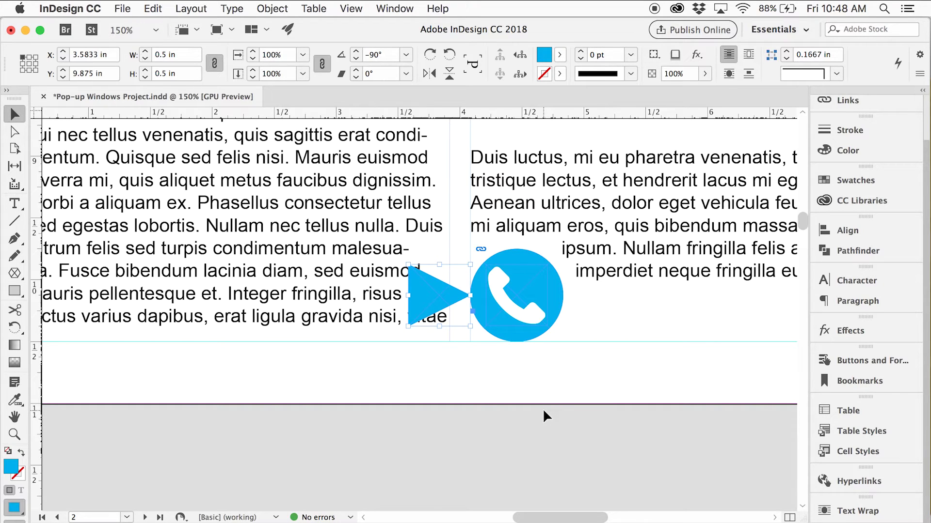
key(shift+Left)
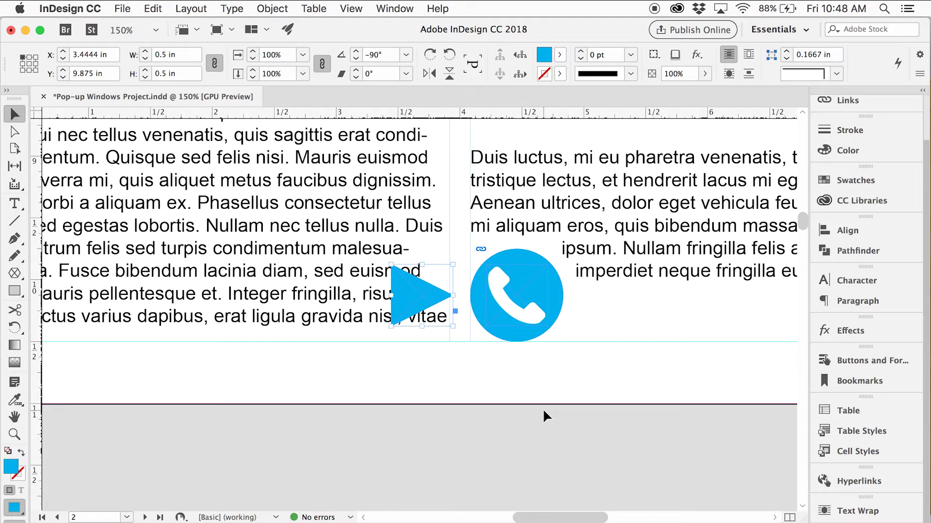
click(501, 426)
drag(447, 380, 557, 376)
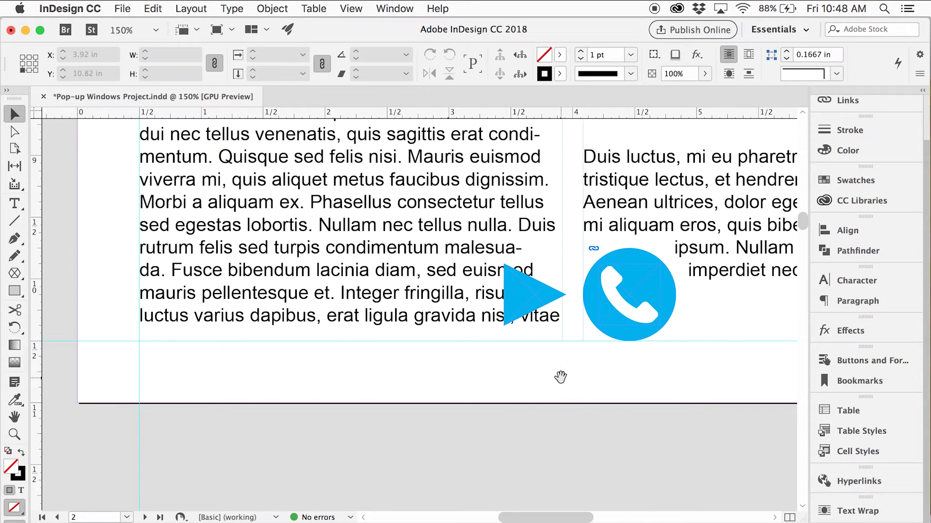
Draw a 1.5 in by 1.5 in square frame and move it over the text.
drag(16, 281, 60, 290)
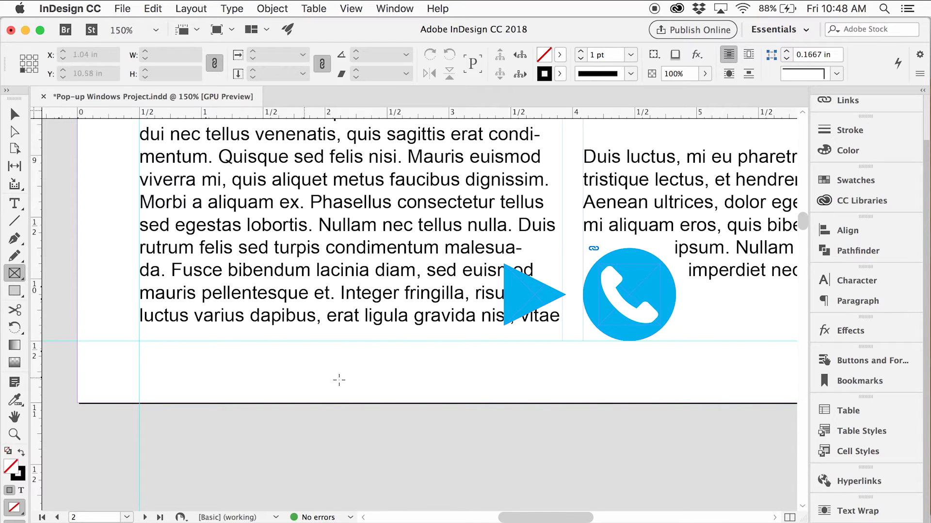
click(361, 372)
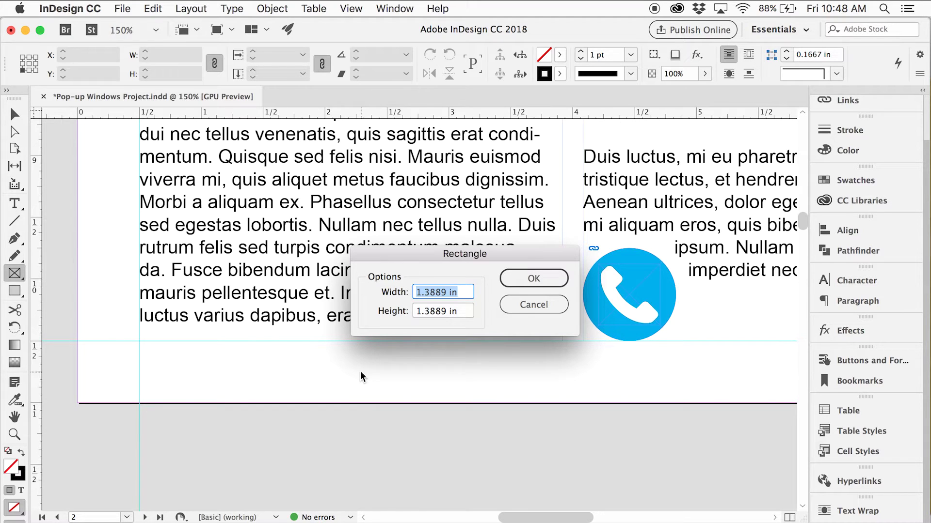
text(1.5)
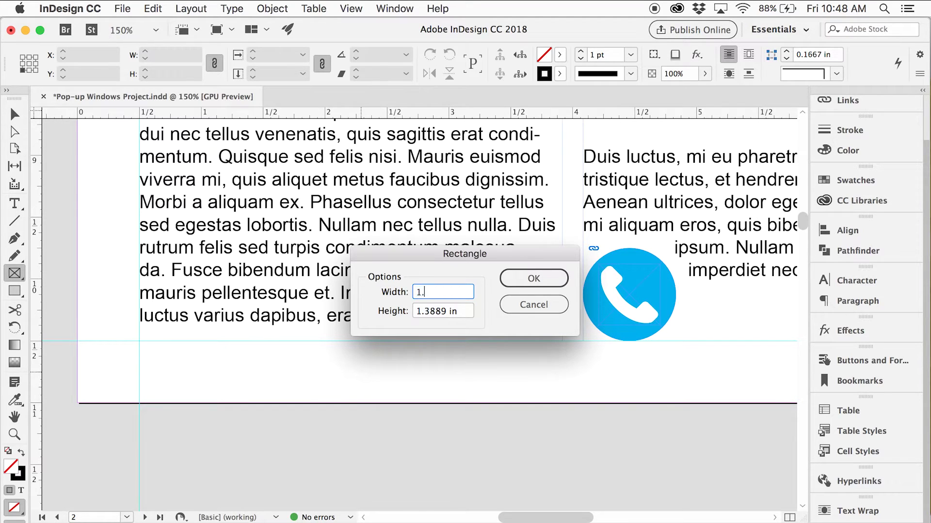
key(Tab)
text(1.5)
key(Return)
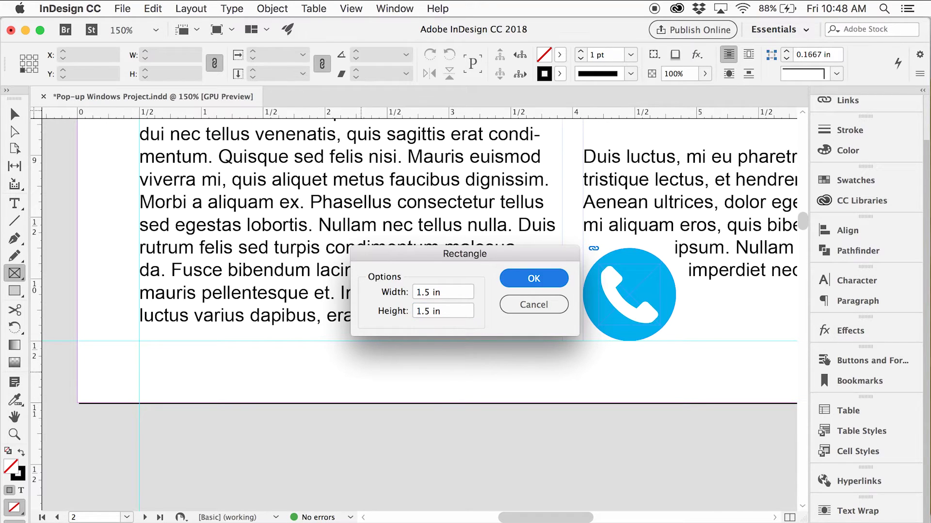
key(v)
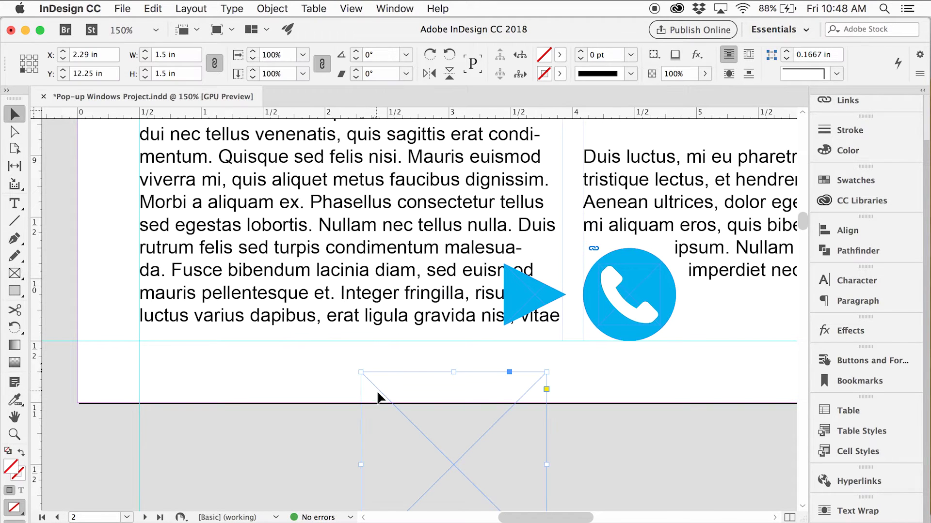
drag(466, 443, 382, 350)
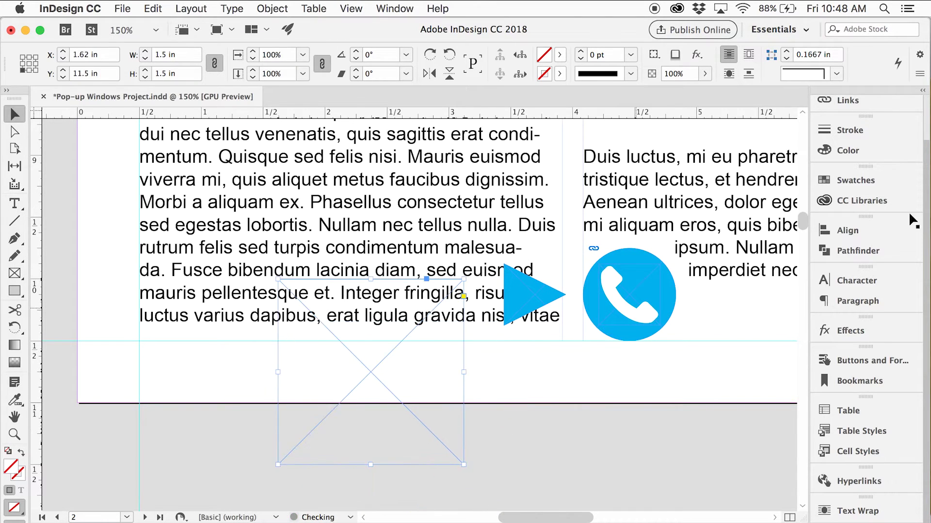
Fill the square cyan and join it to the triangle's left side.
click(896, 185)
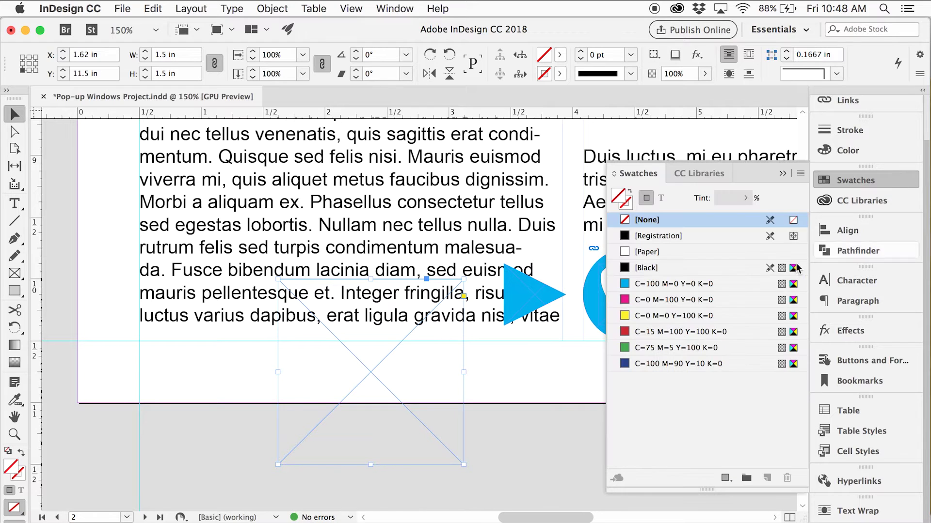
click(698, 286)
click(890, 183)
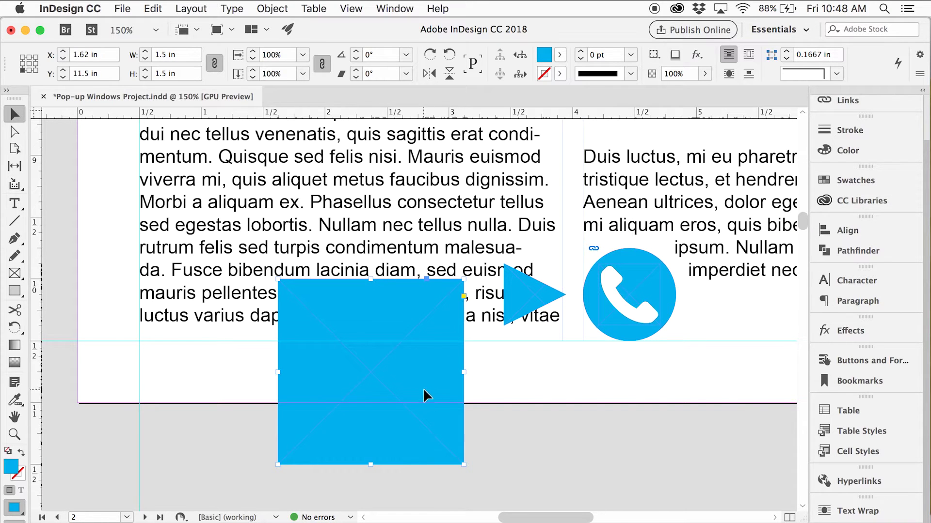
drag(423, 406, 471, 280)
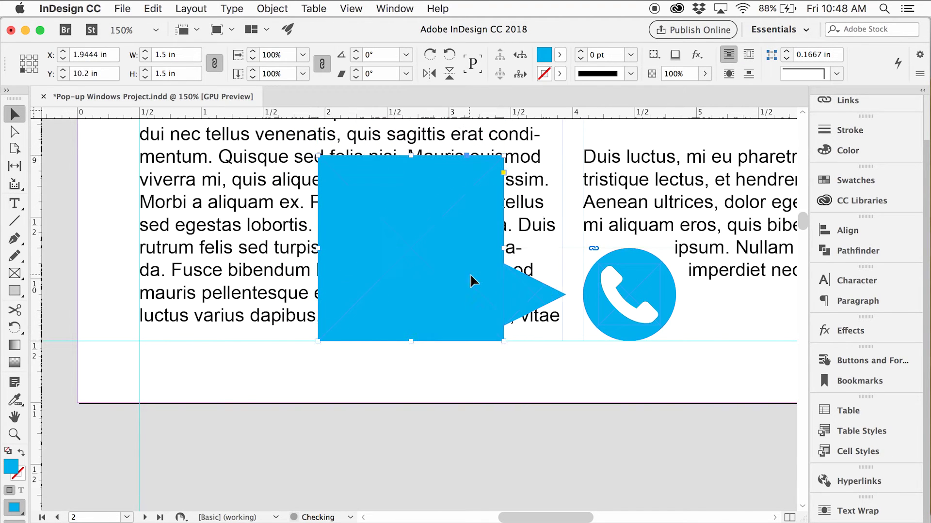
click(527, 385)
scroll(533, 405, right, 2)
scroll(533, 406, up, 1)
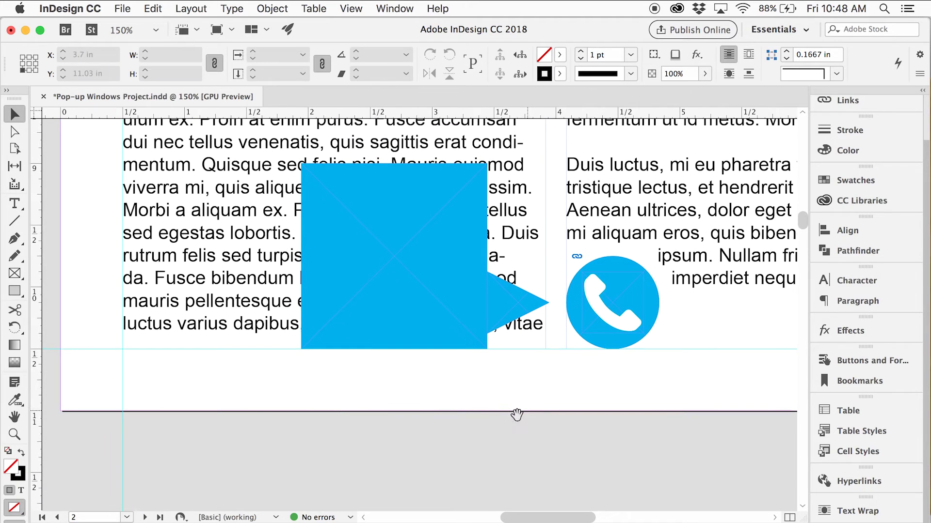
Draw a frame over the speech bubble area and fill it with [Paper].
drag(465, 436, 432, 450)
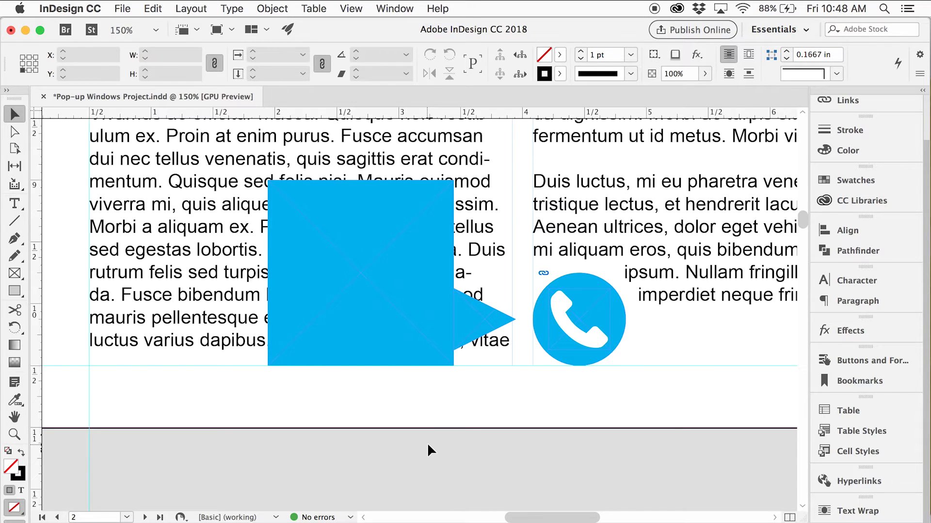
click(15, 273)
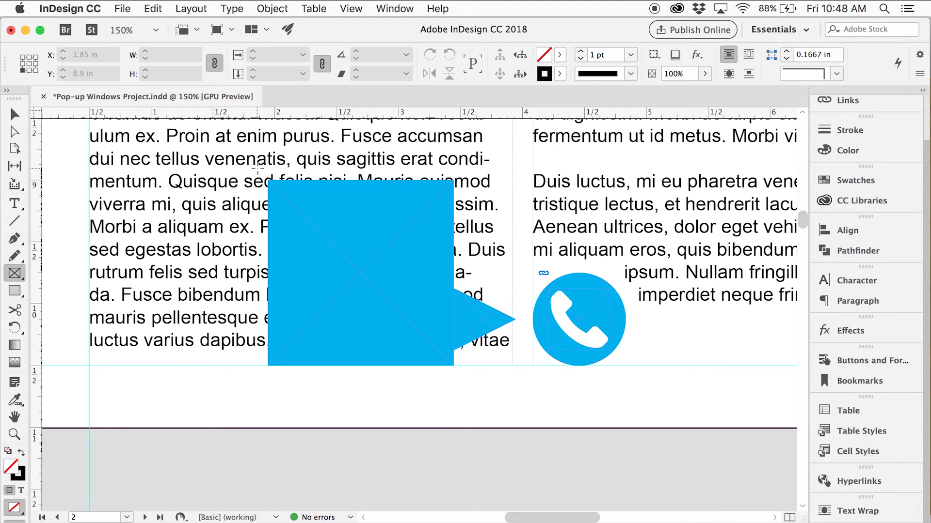
drag(256, 170, 524, 391)
key(v)
click(868, 183)
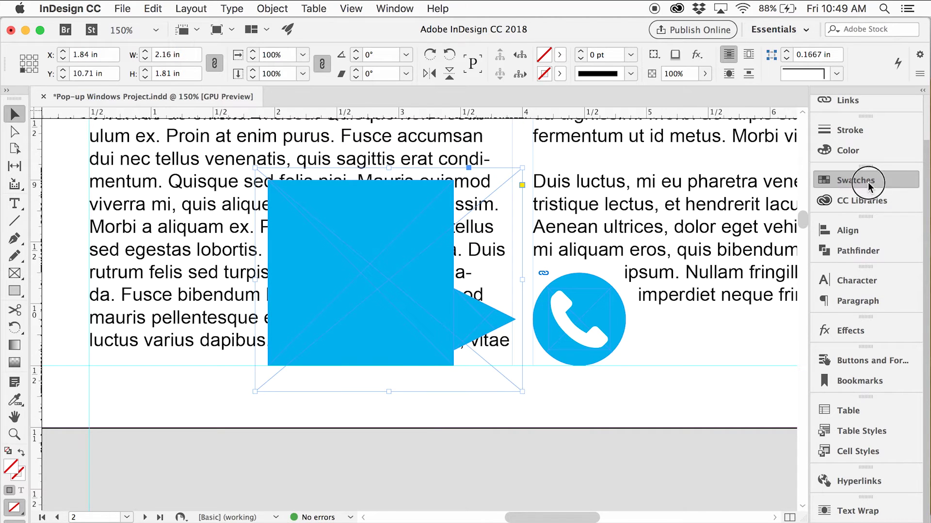
click(680, 251)
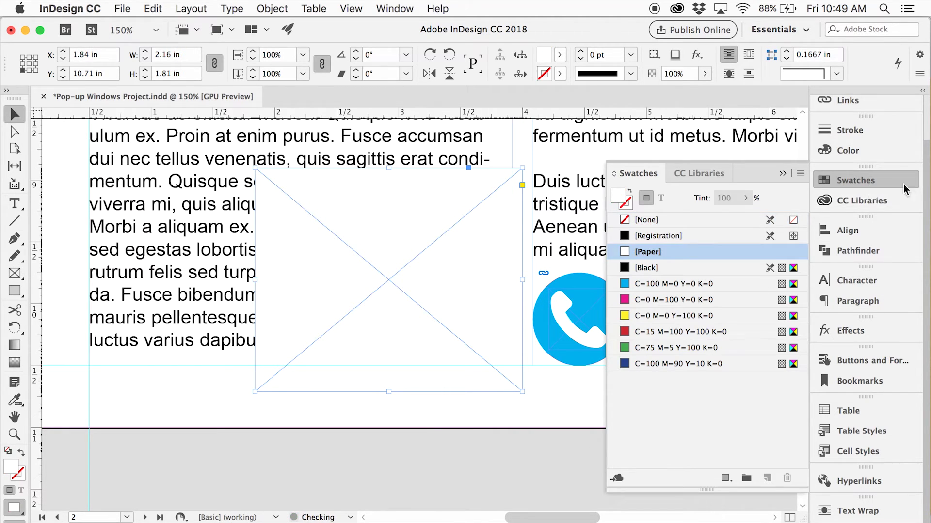
click(880, 180)
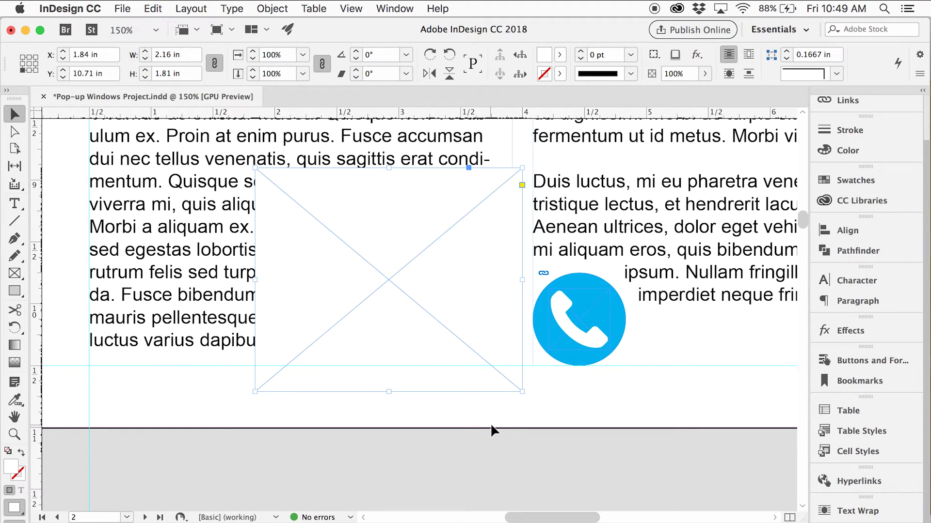
Paste the speech bubble into the new frame with Paste Into.
key(super+alt+v)
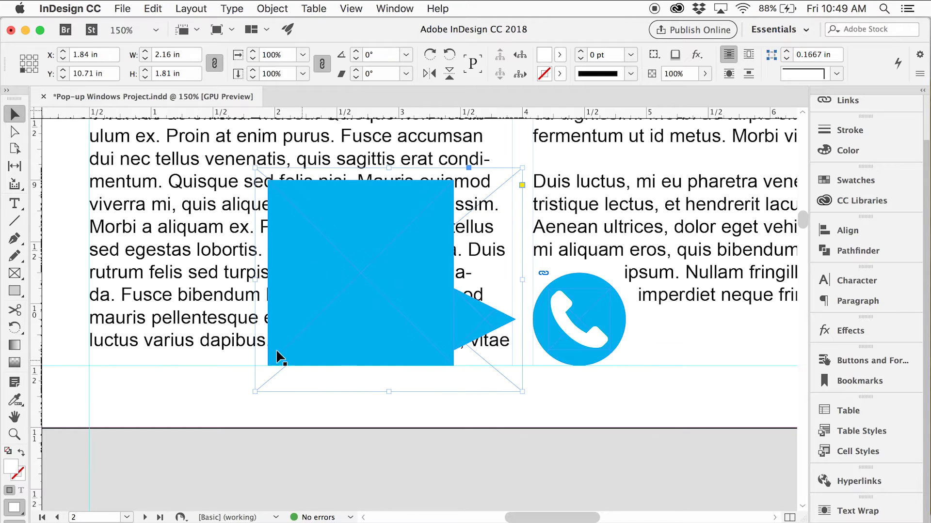
click(198, 278)
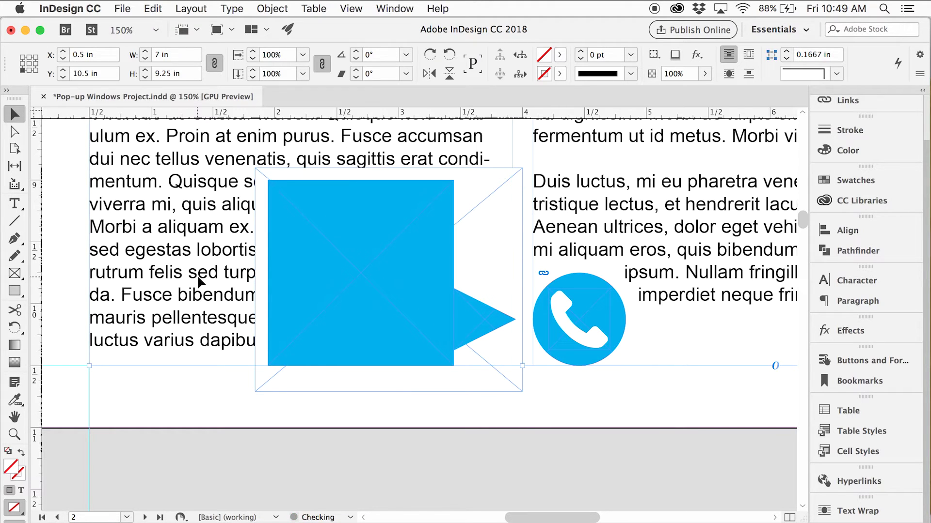
click(334, 452)
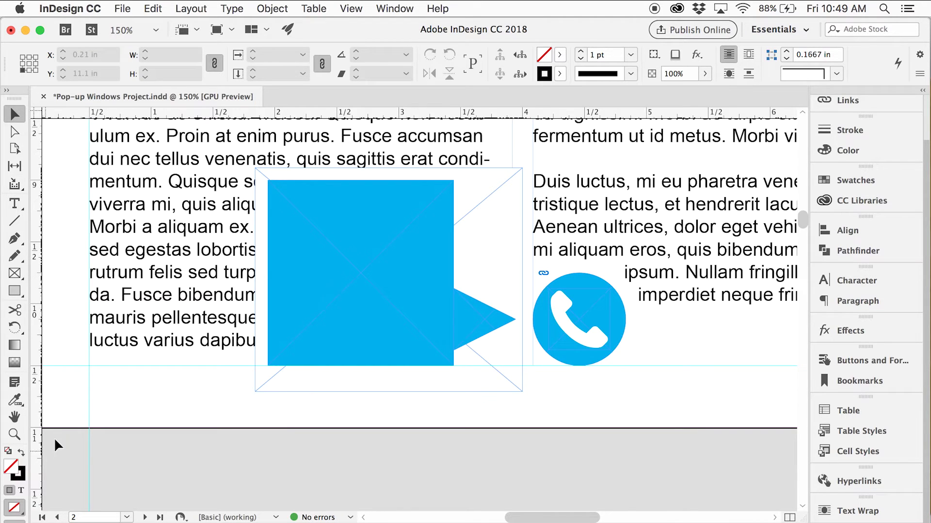
Zoom out to 100%, then back in to 150% on the speech bubble.
scroll(54, 438, down, 3)
scroll(173, 438, up, 5)
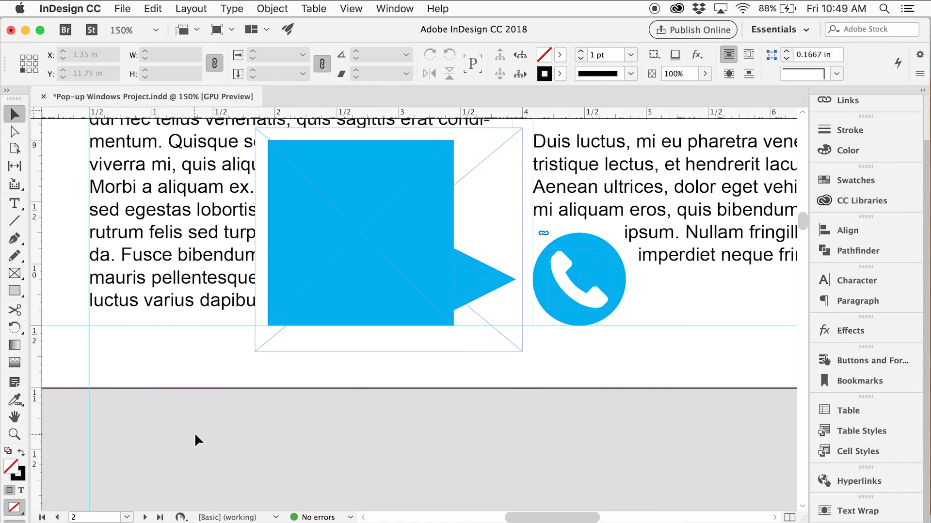
key(z)
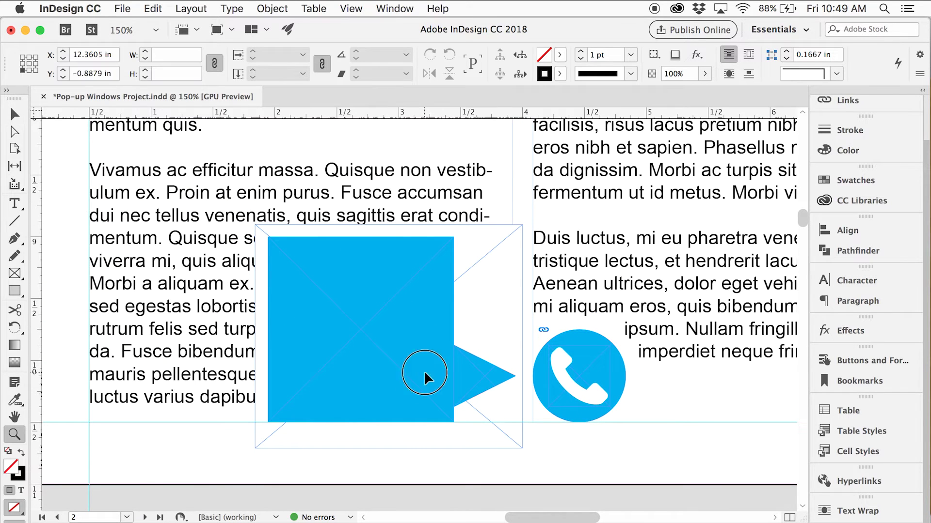
alt+click(424, 371)
alt+click(405, 356)
key(v)
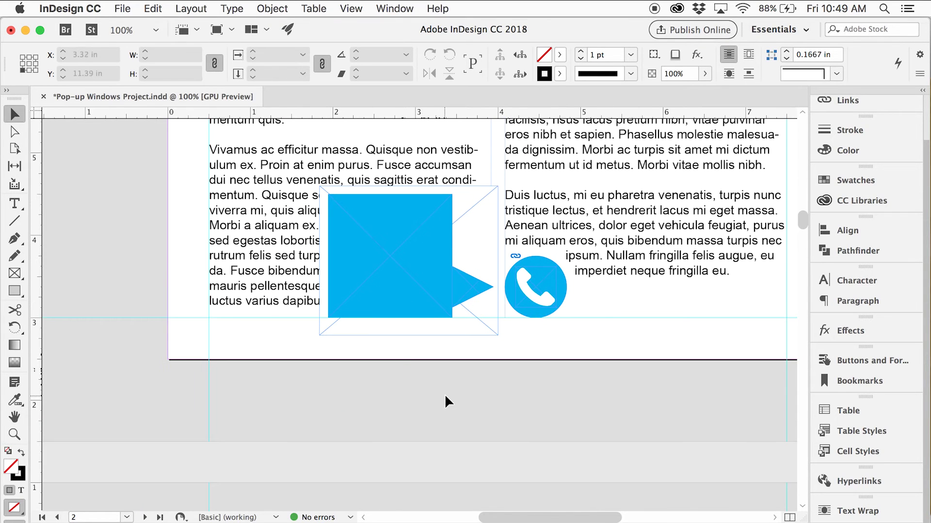
drag(444, 395, 403, 429)
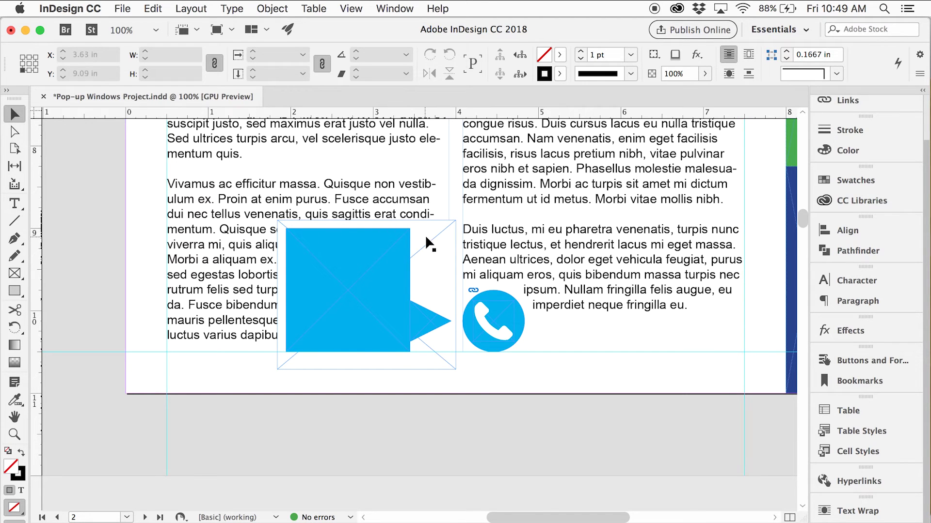
key(z)
click(388, 297)
click(374, 312)
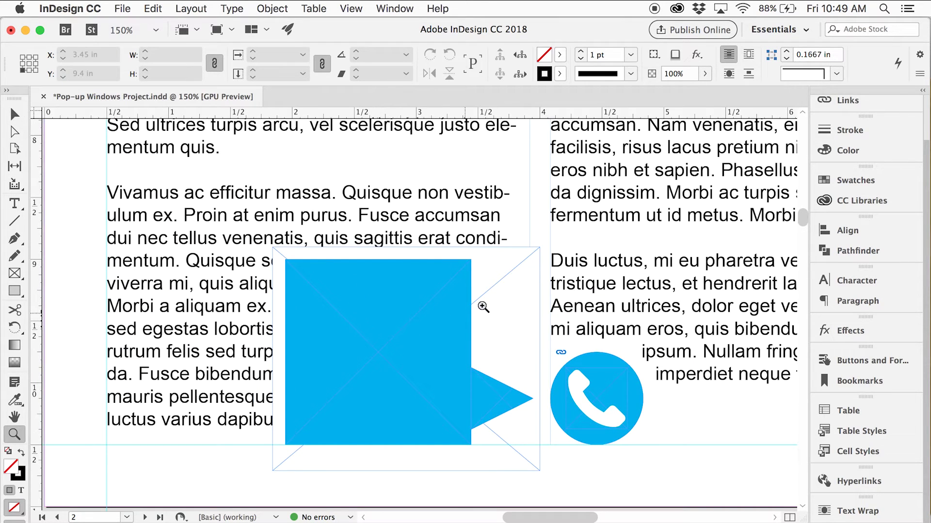
key(v)
Drag the bubble frame's top and left edges outward to about 2.3 by 1.98 in.
click(504, 295)
drag(406, 244, 406, 226)
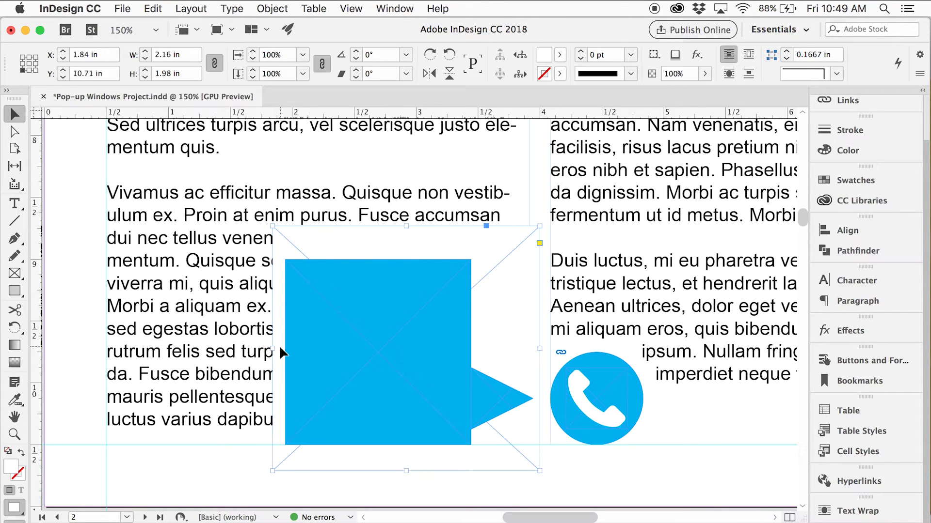
drag(274, 351, 256, 352)
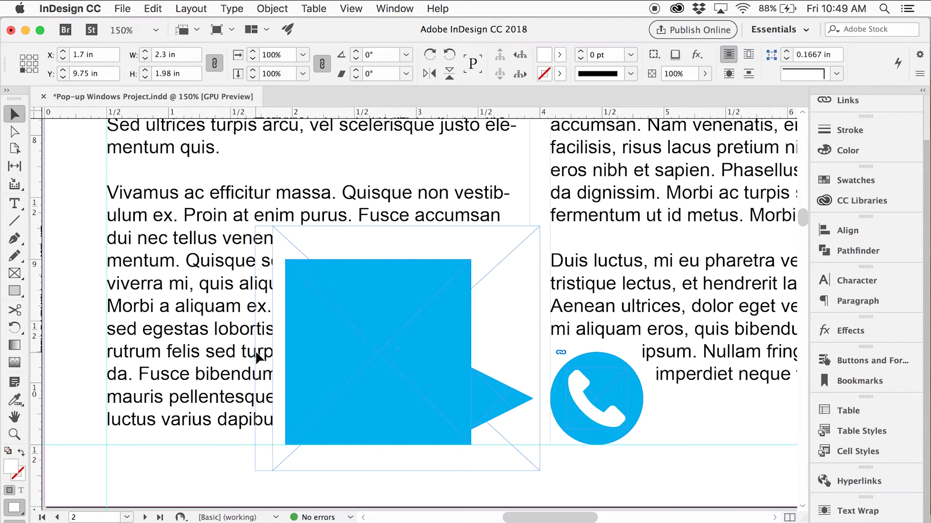
click(234, 464)
scroll(345, 413, down, 3)
scroll(307, 380, right, 3)
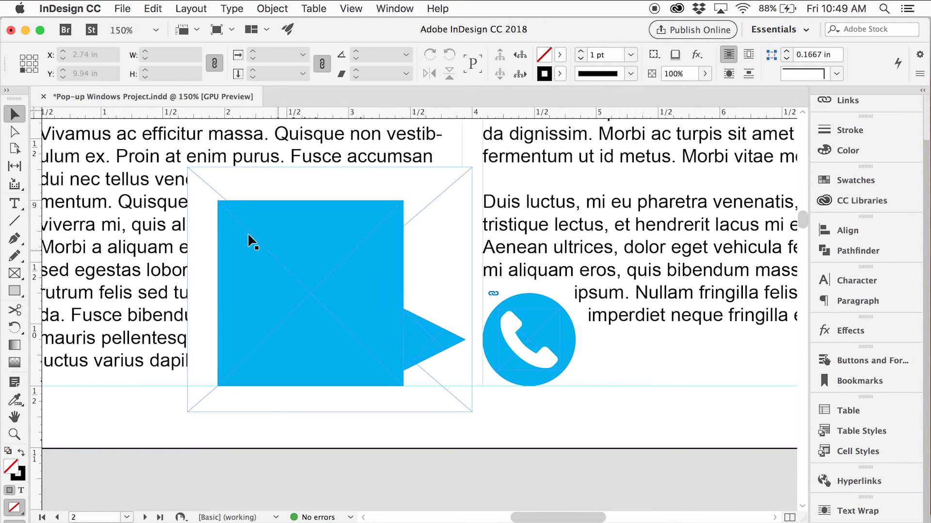
drag(408, 417, 379, 431)
drag(14, 273, 59, 301)
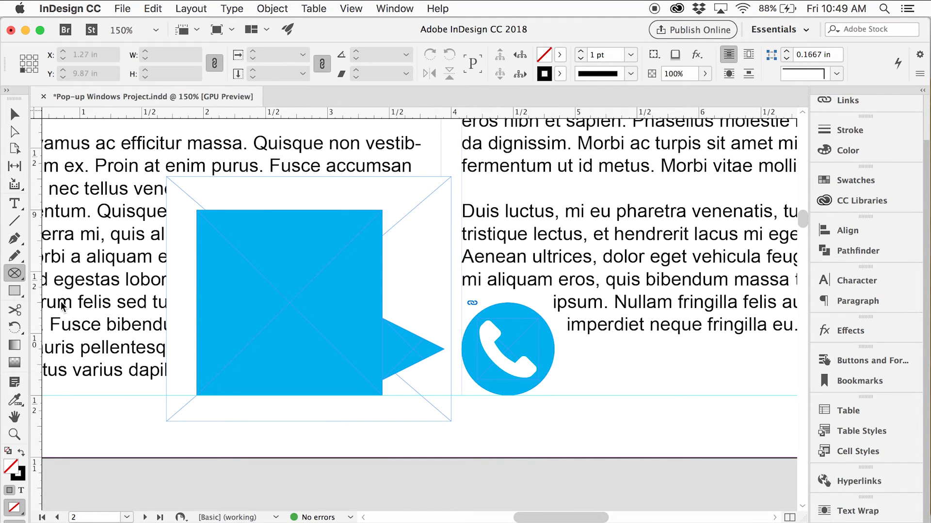
Create a 0.25 in by 0.25 in circle with the Ellipse Frame tool.
click(493, 431)
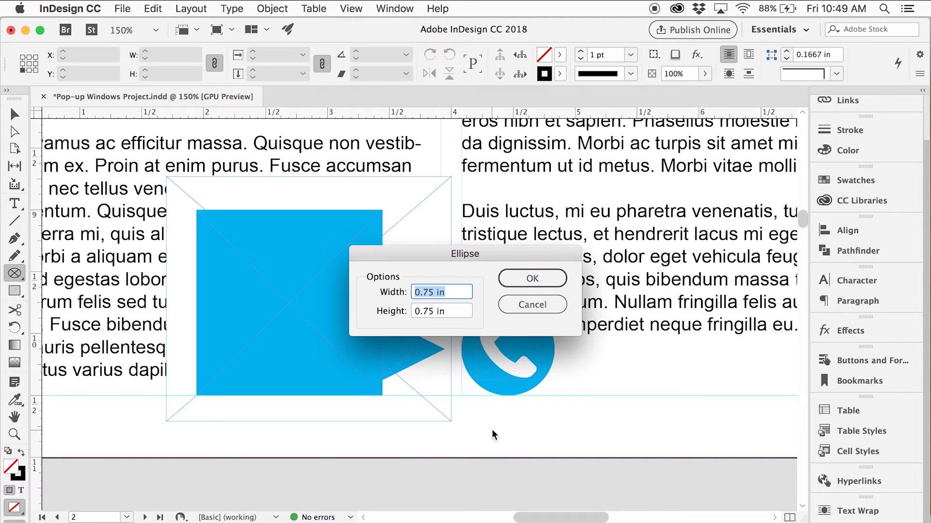
text(.25)
key(Tab)
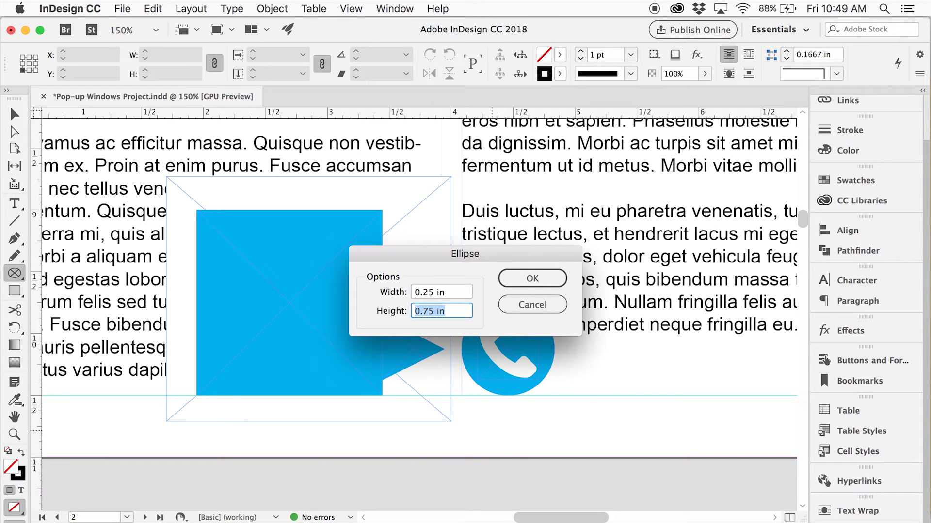
text(.25)
key(Tab)
key(Return)
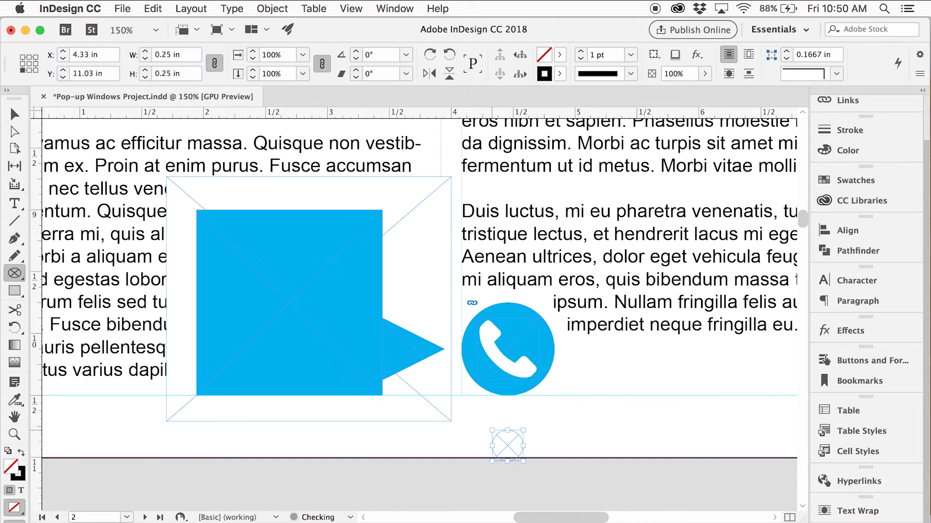
Fill the circle with [Black] and move it to the cyan square's top-right corner.
key(v)
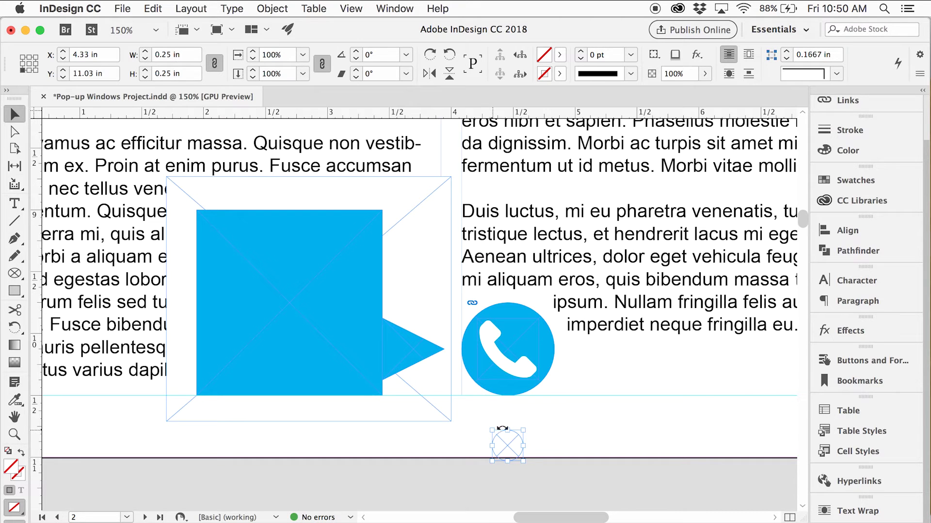
click(877, 187)
click(699, 267)
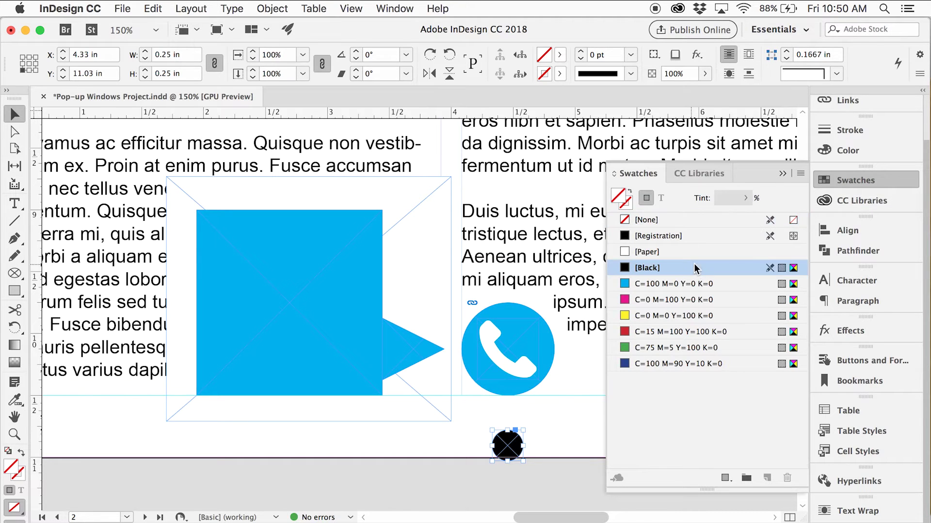
click(865, 180)
drag(508, 442, 385, 217)
click(513, 467)
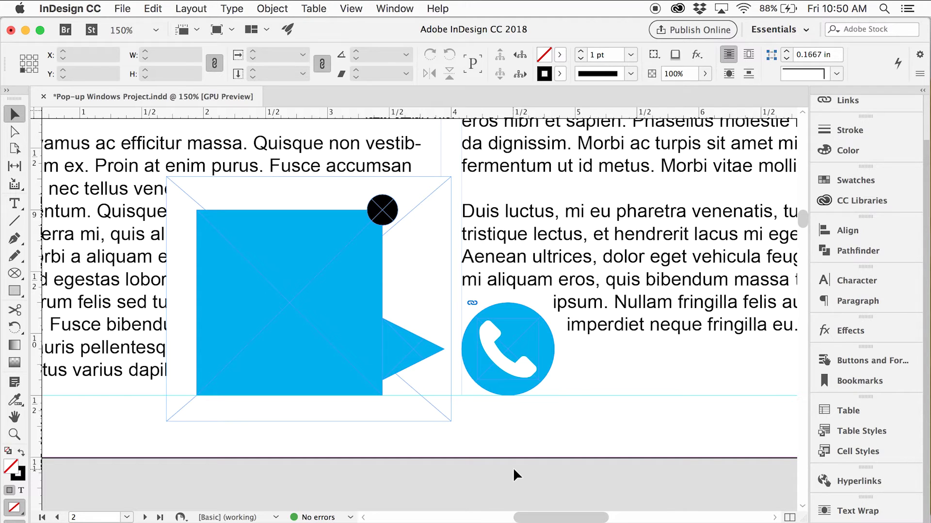
key(super+s)
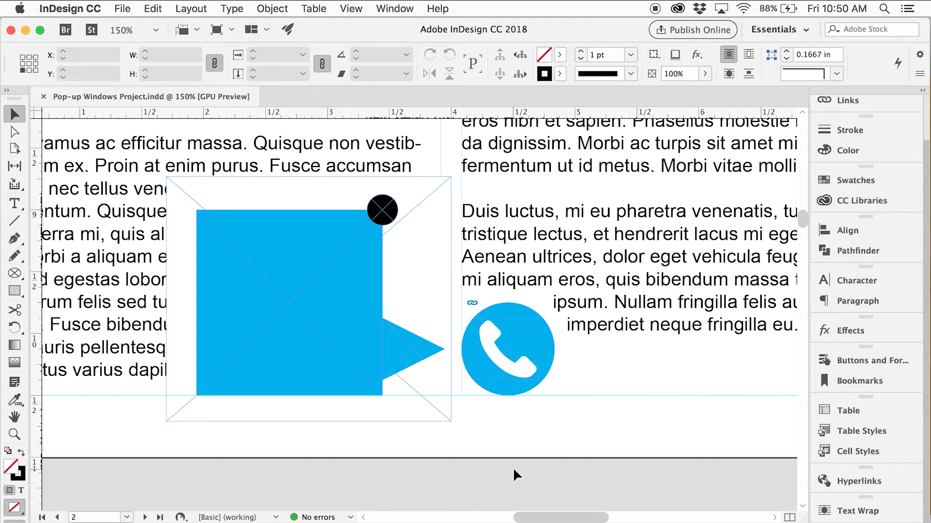
click(18, 203)
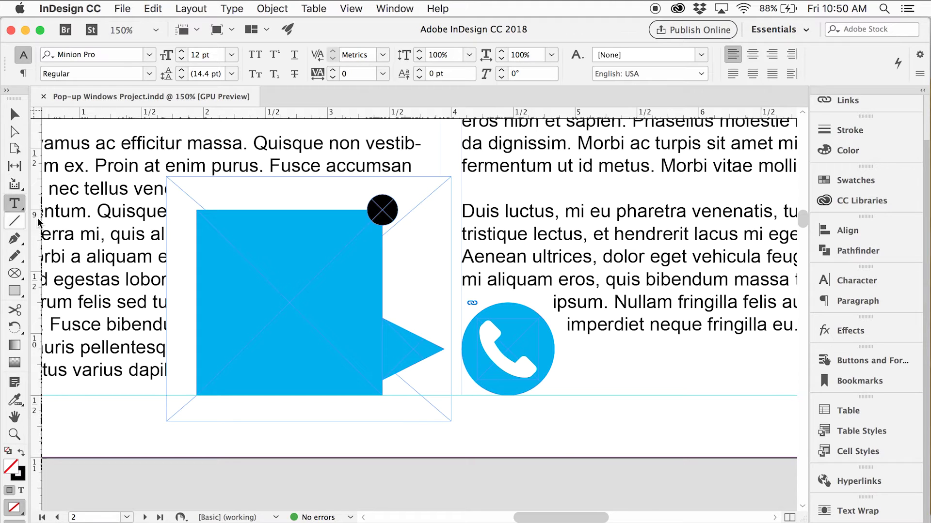
drag(802, 218, 802, 227)
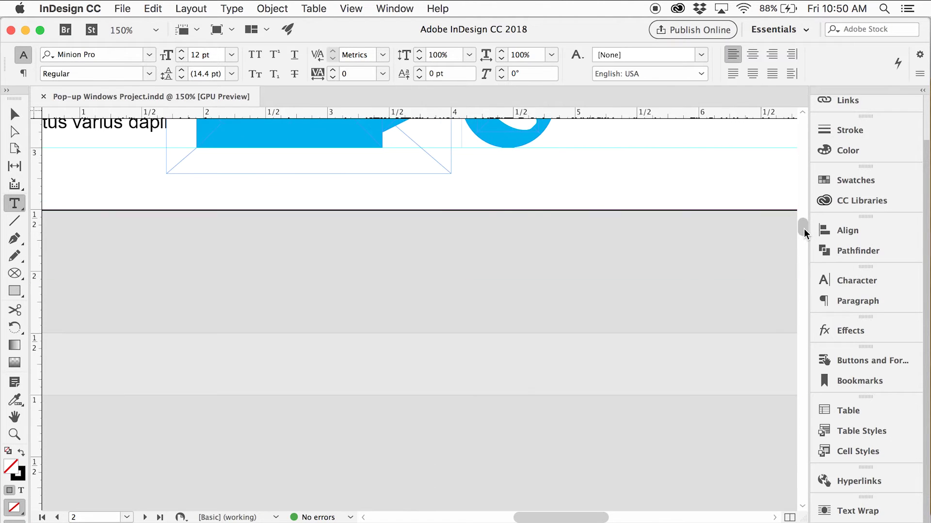
drag(496, 169, 687, 319)
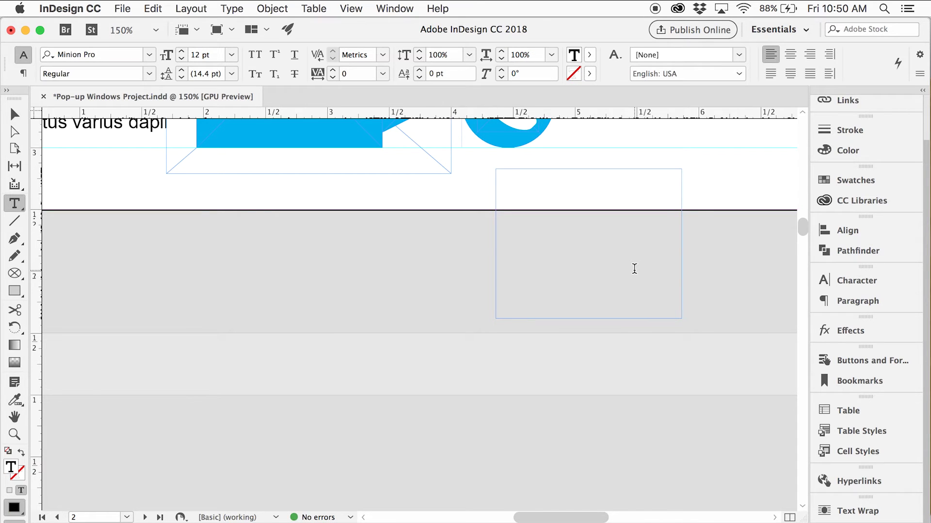
text(Cont)
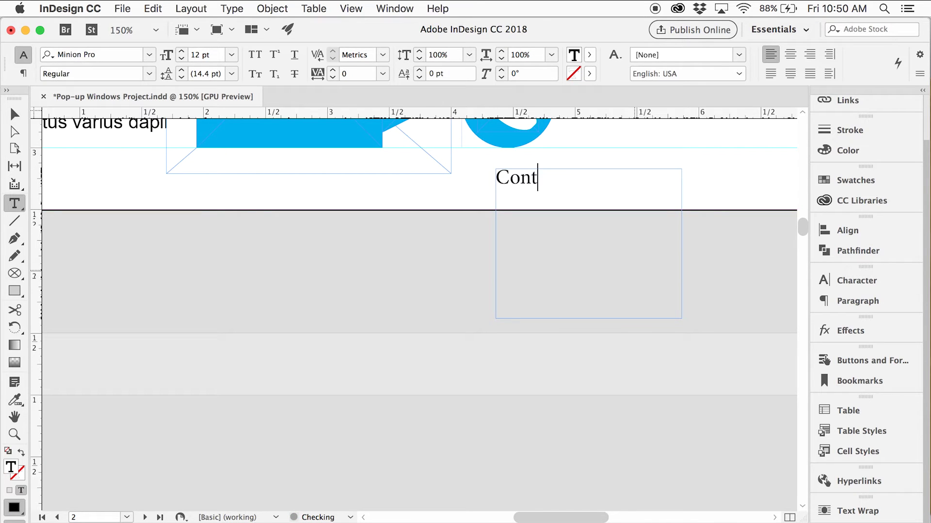
text(act 1)
key(Return)
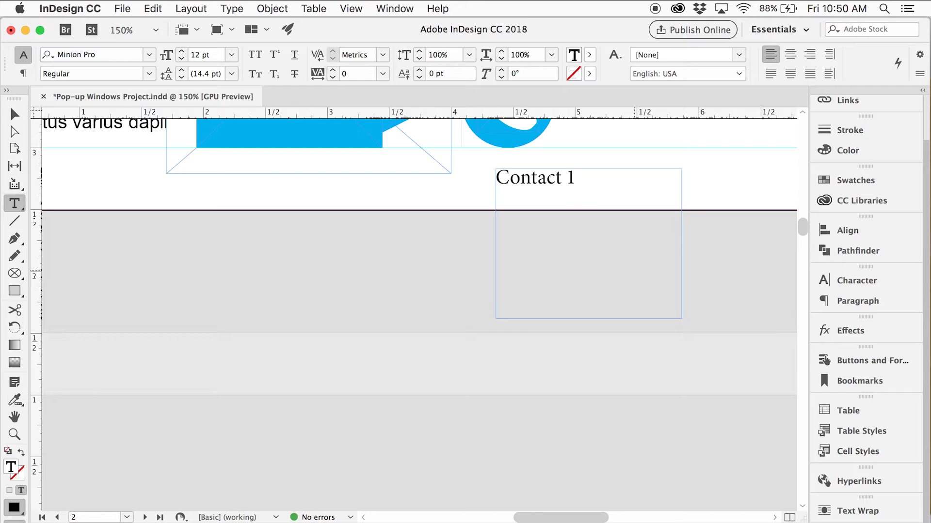
text((123)
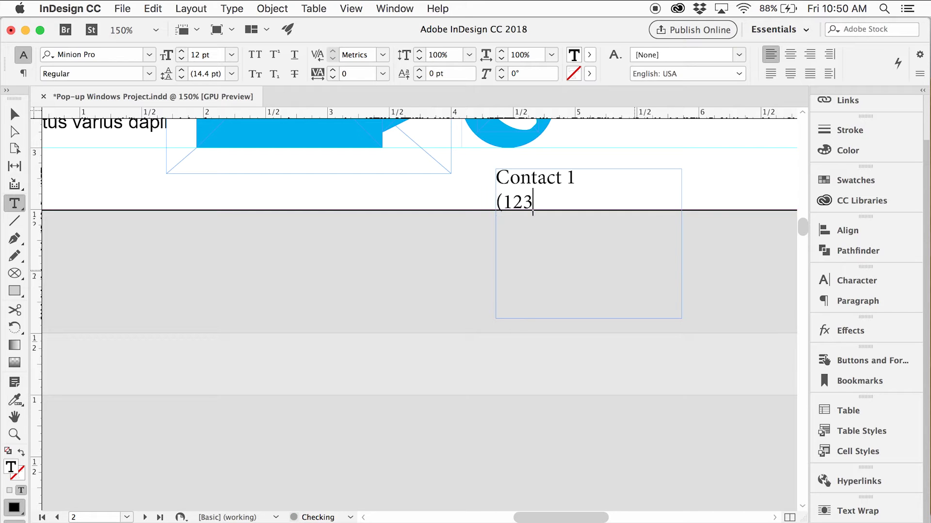
text() 456-)
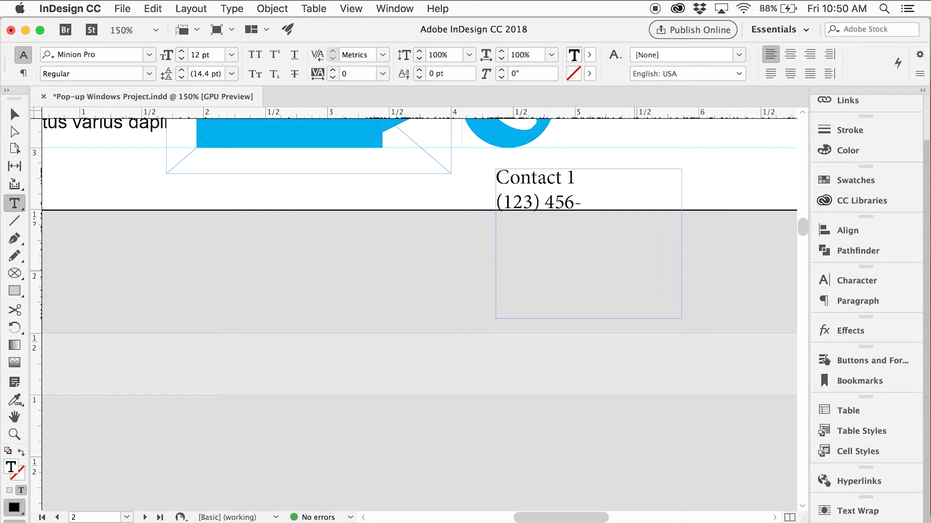
text(7890)
Paste the entry twice more and renumber the copies to Contact 2 and Contact 3.
click(621, 206)
drag(620, 206, 494, 191)
key(super+c)
click(631, 201)
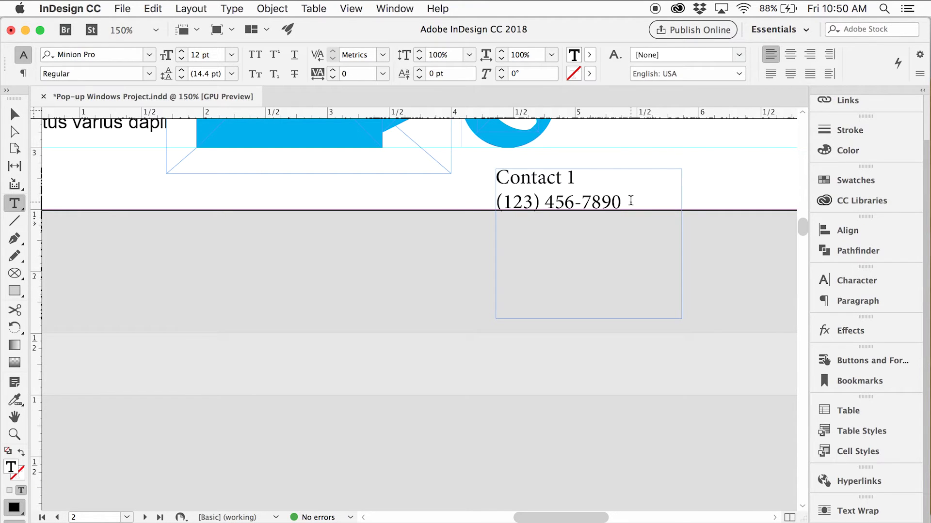
key(Return)
key(super+v)
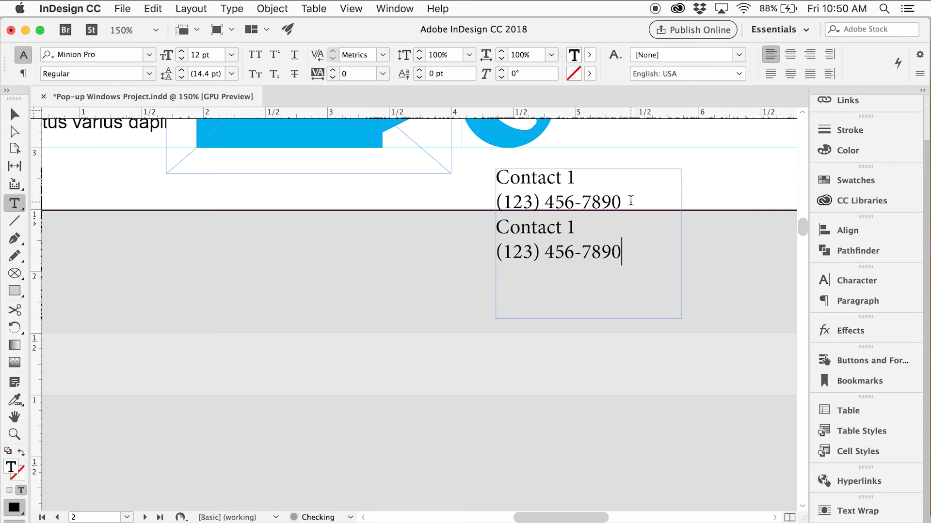
double_click(572, 226)
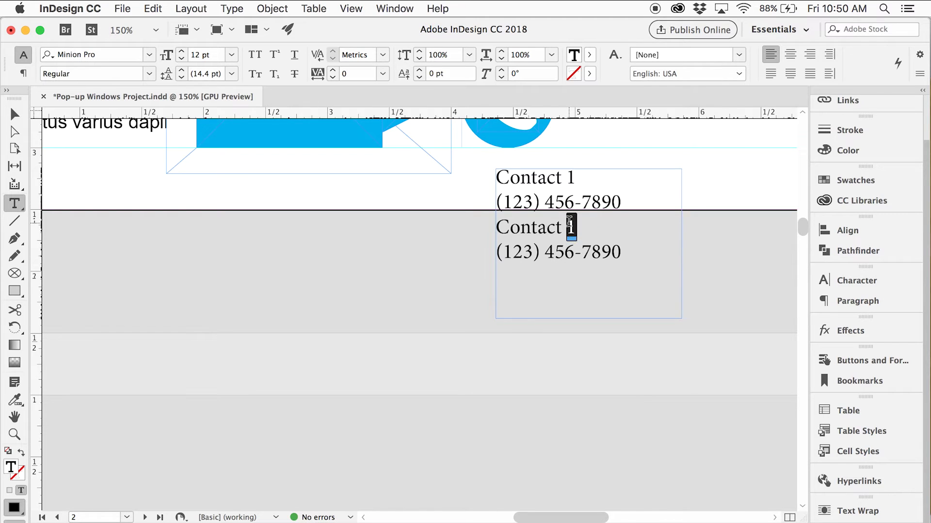
text(2)
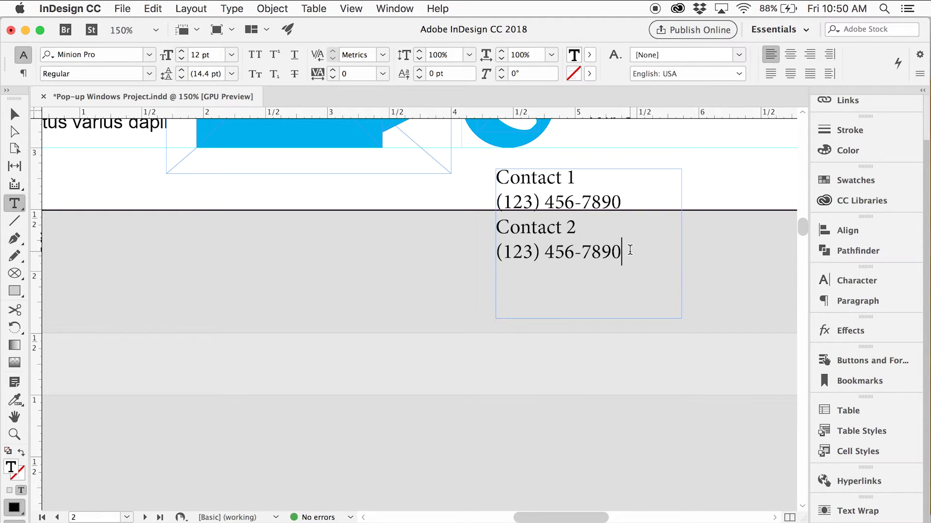
key(Return)
key(cmd+v)
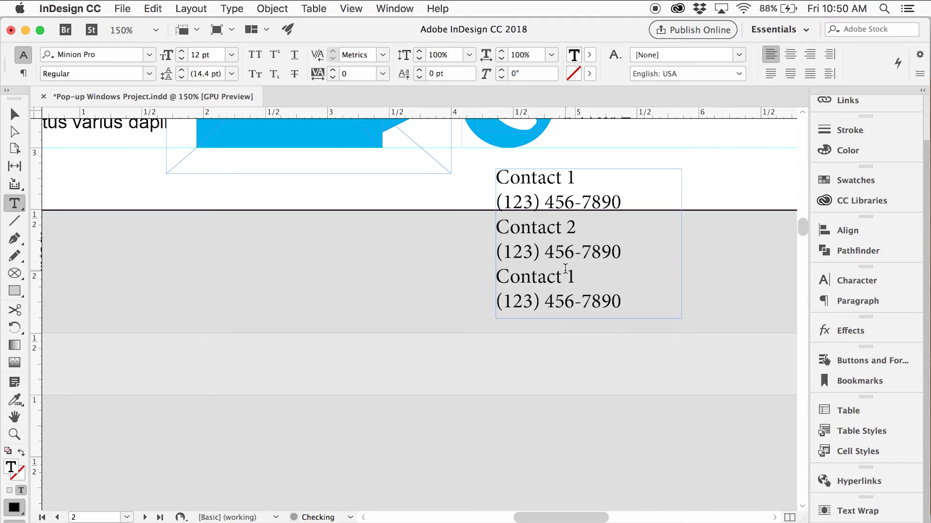
double_click(570, 275)
text(3)
click(608, 297)
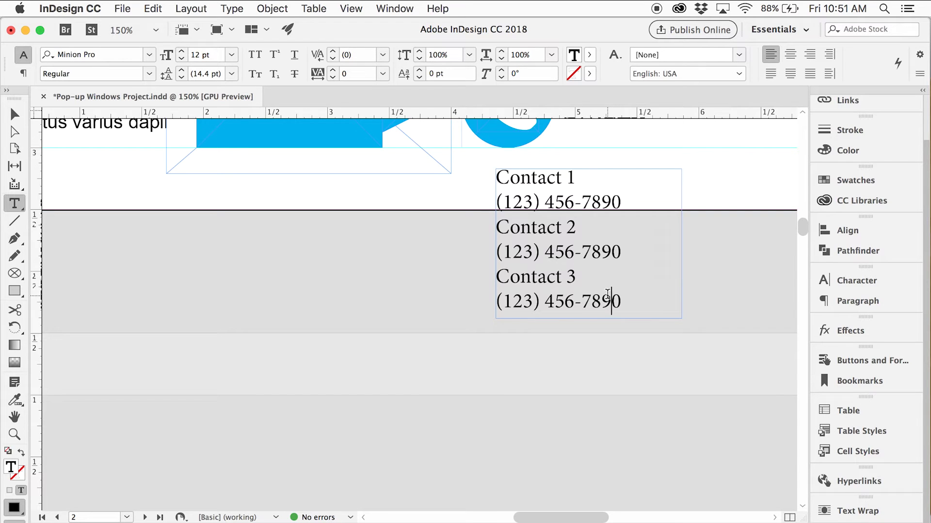
Set all the contact text to Arial 11 pt.
key(super+a)
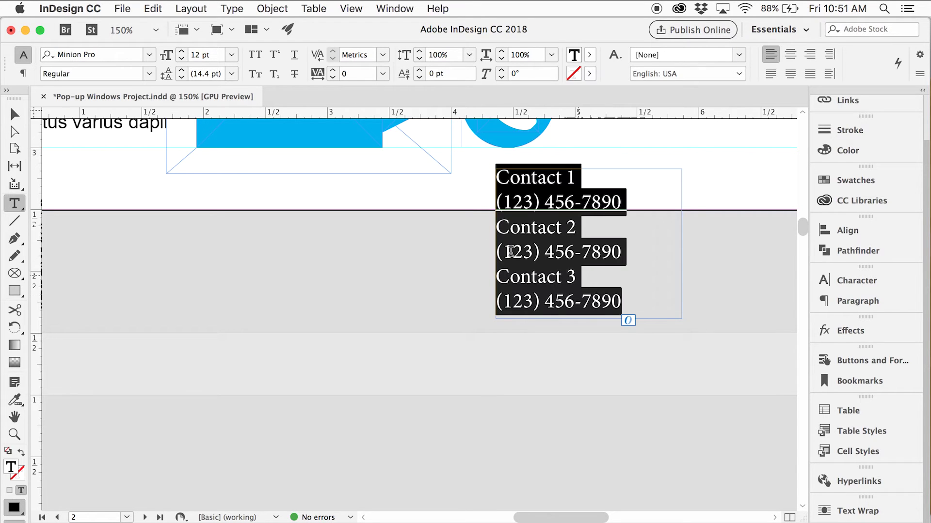
click(149, 61)
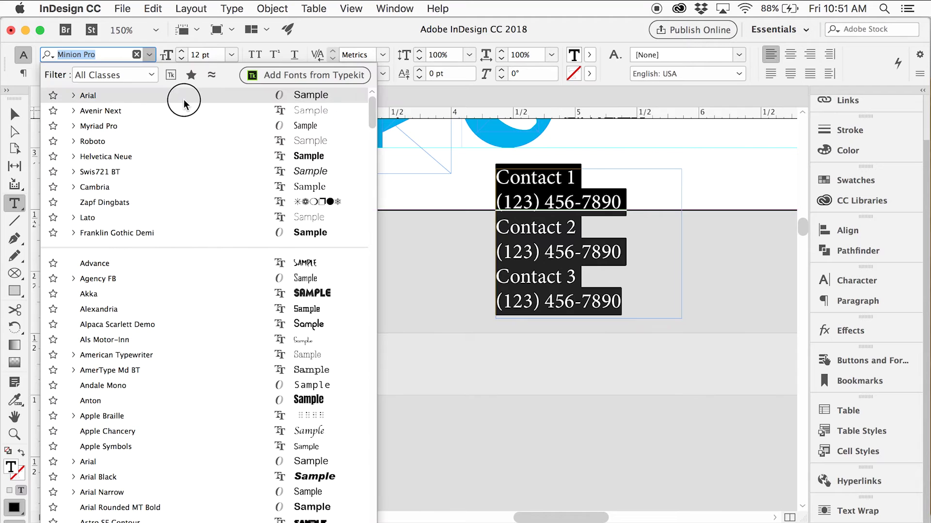
click(183, 99)
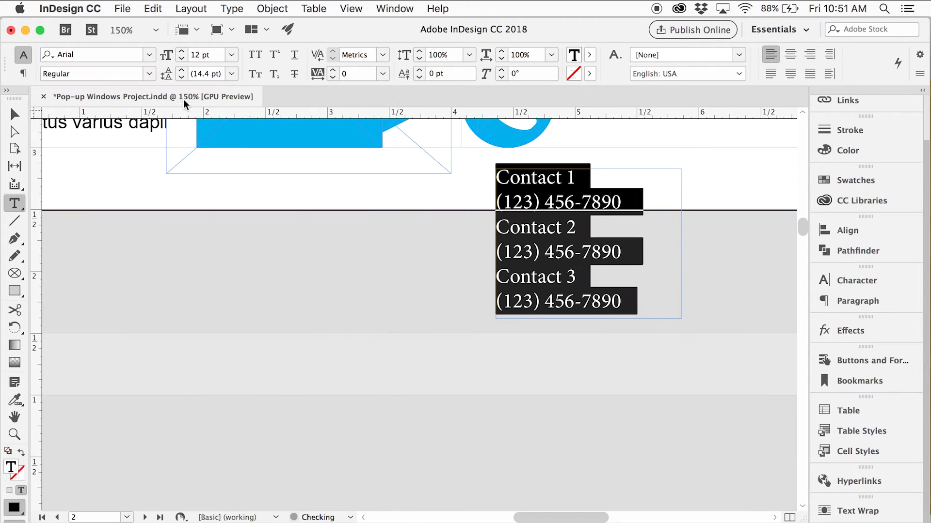
click(180, 62)
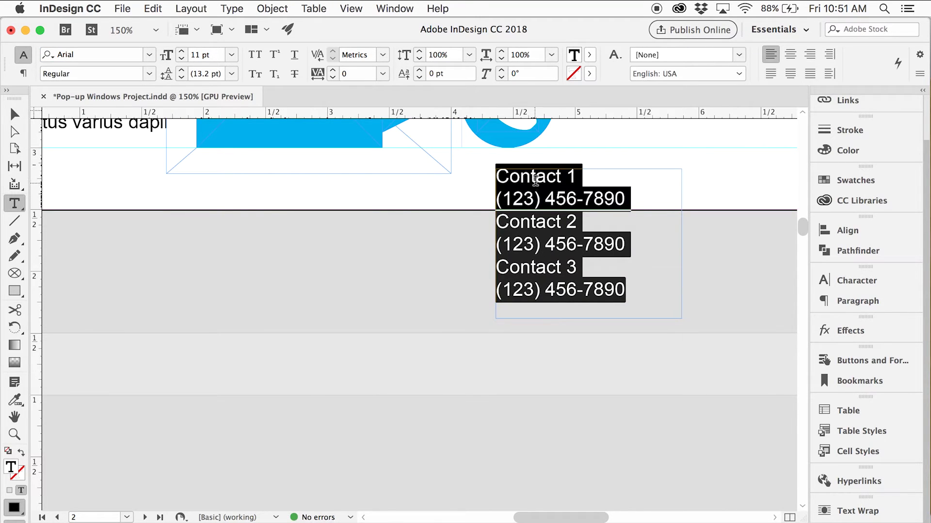
click(580, 181)
Make the Contact 1, Contact 2 and Contact 3 headings Bold.
drag(581, 180, 488, 176)
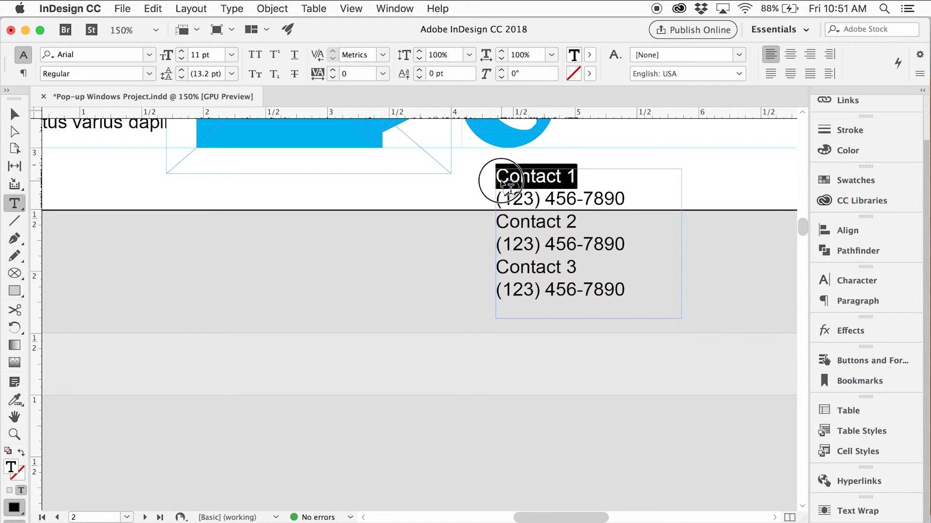
click(149, 74)
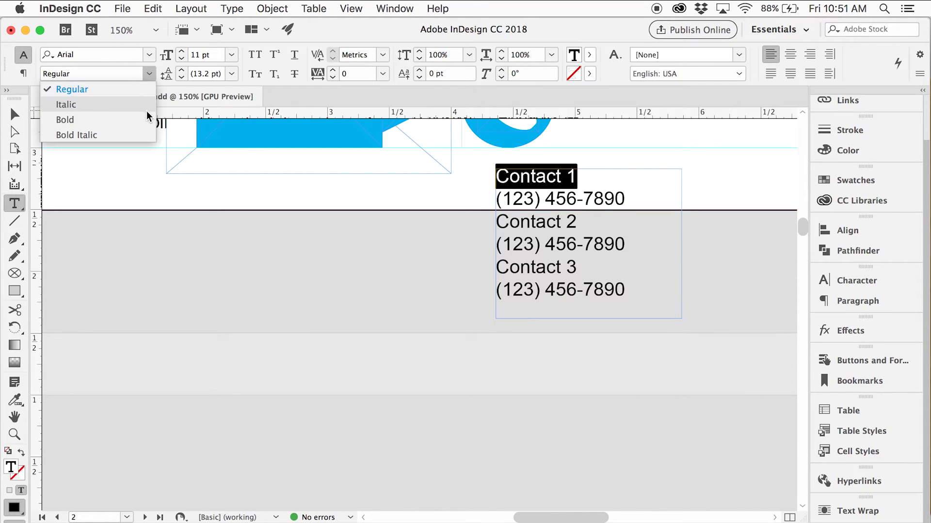
click(150, 115)
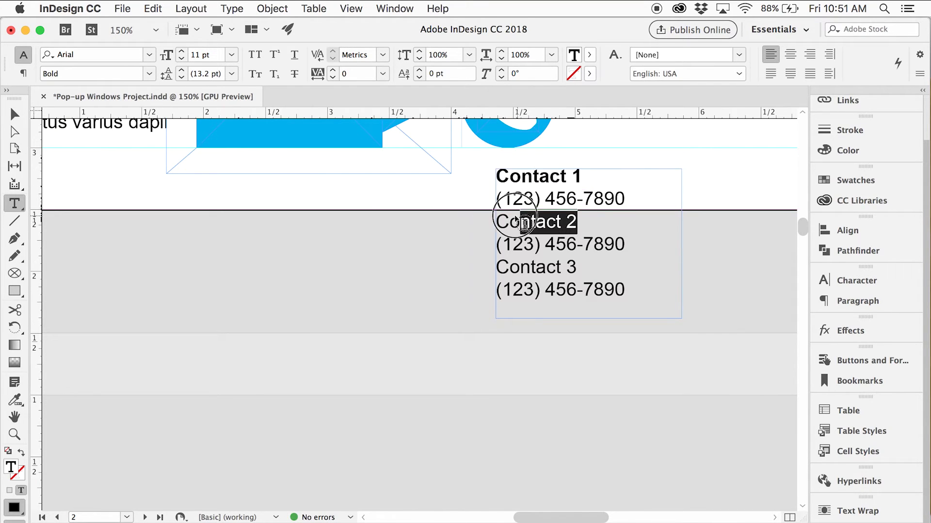
drag(524, 223, 496, 222)
click(152, 73)
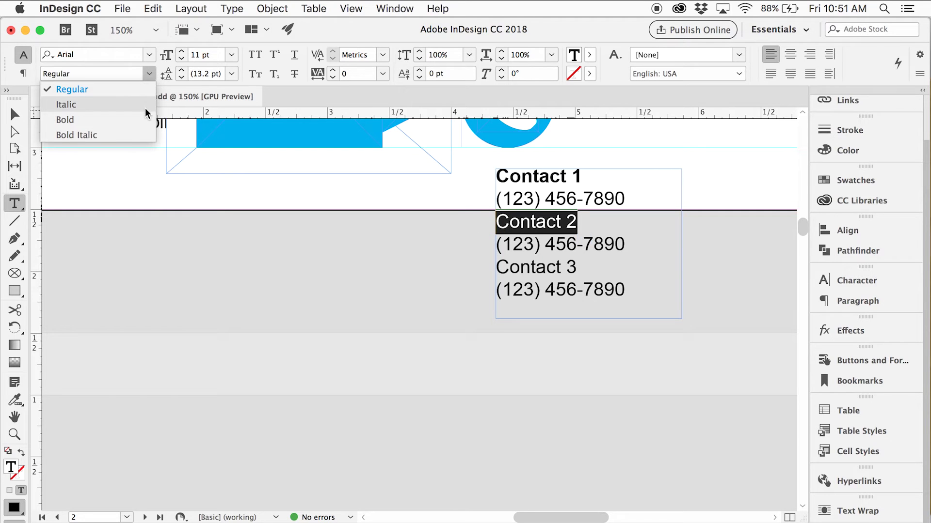
click(144, 114)
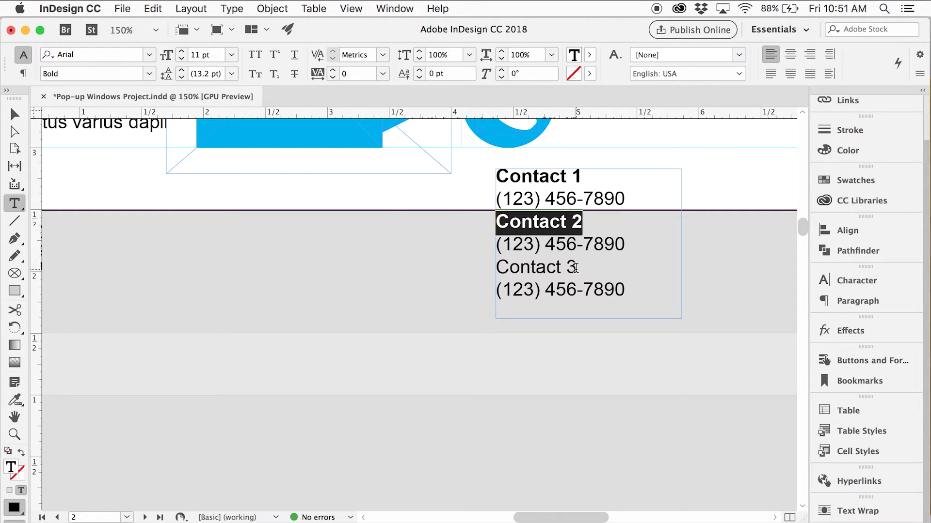
drag(575, 267, 495, 267)
click(147, 74)
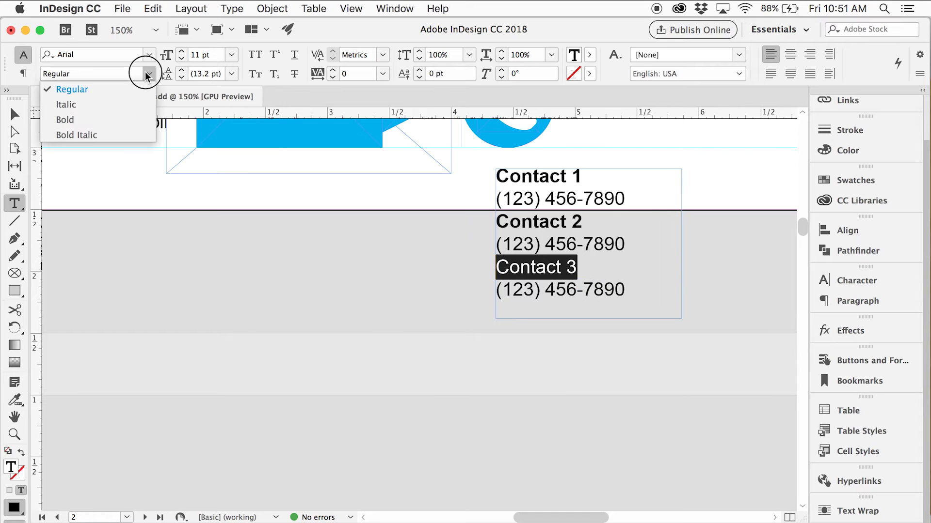
click(147, 119)
click(16, 114)
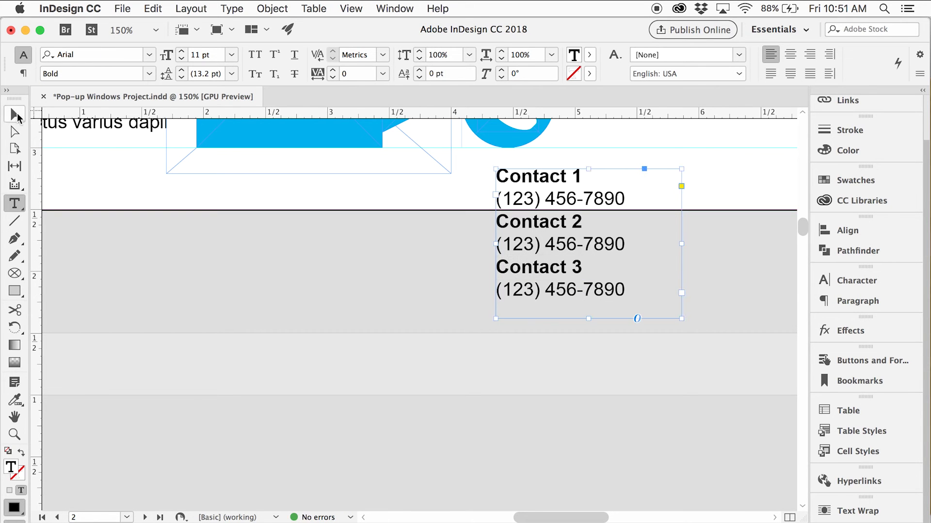
Move the contact frame onto the blue envelope shape's top-left area.
click(292, 236)
drag(301, 235, 389, 391)
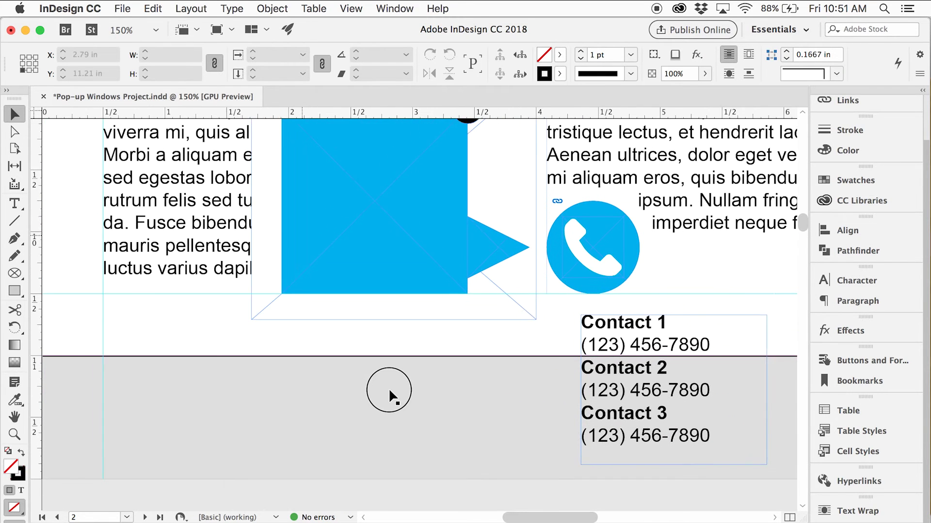
drag(572, 405, 395, 242)
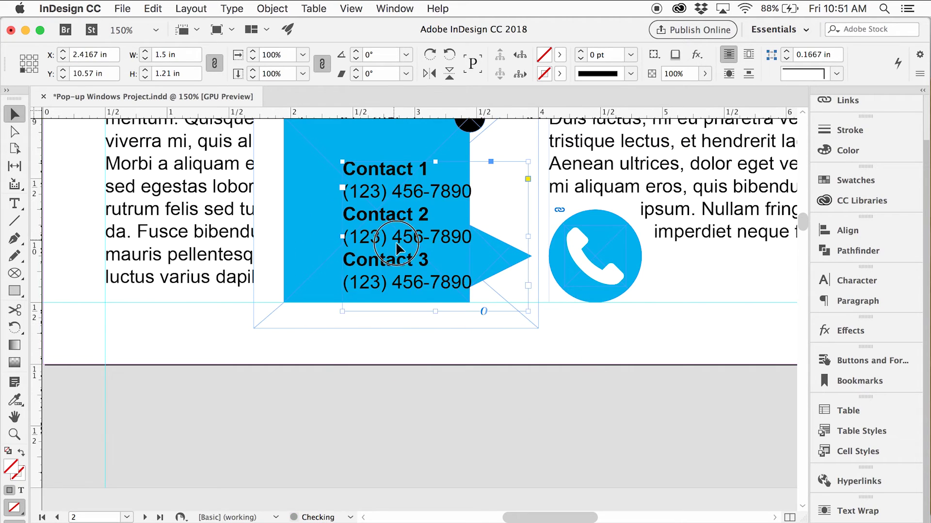
key(z)
click(419, 315)
click(420, 323)
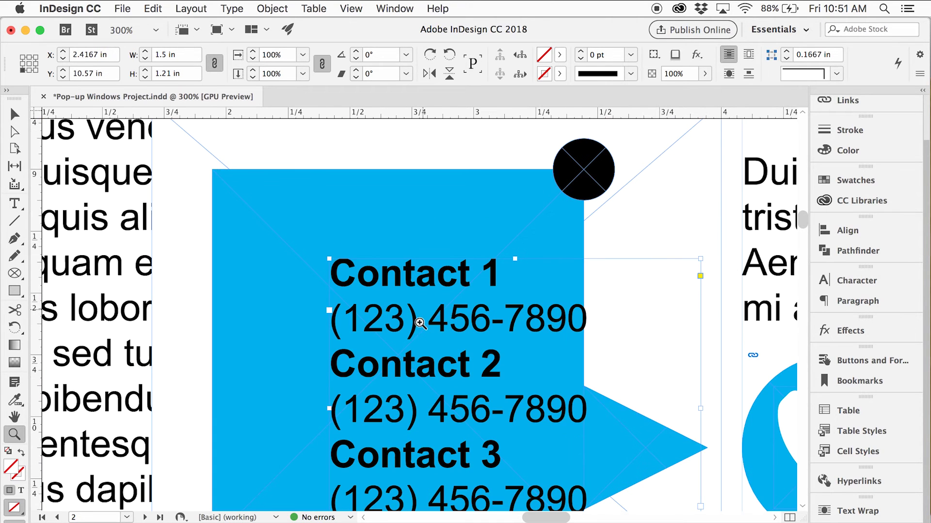
key(v)
drag(420, 323, 293, 224)
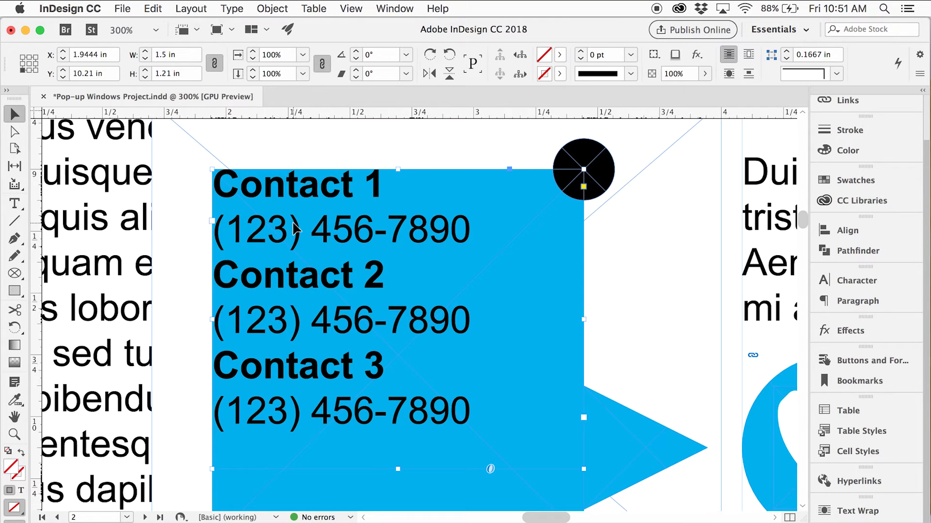
Nudge the frame right and down, then lengthen it to the guide, about 1.36 in tall.
key(shift+Right)
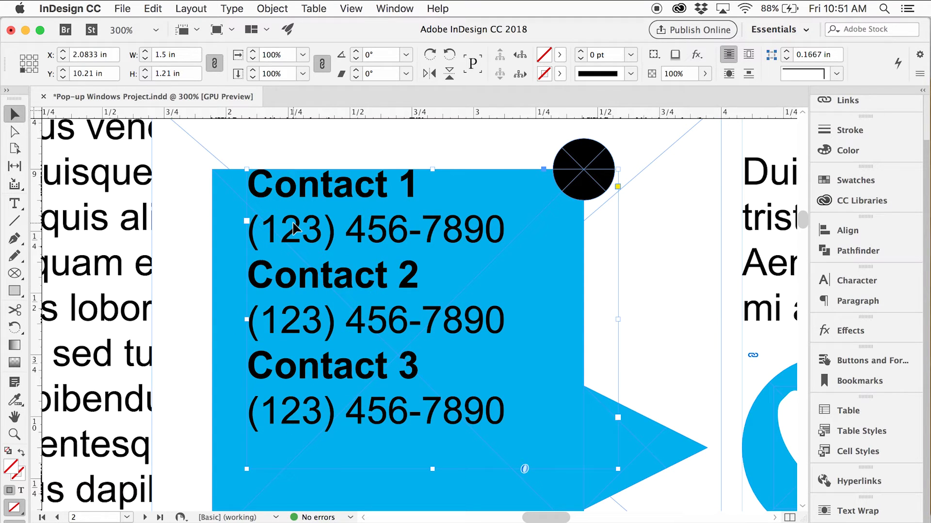
key(shift+Down)
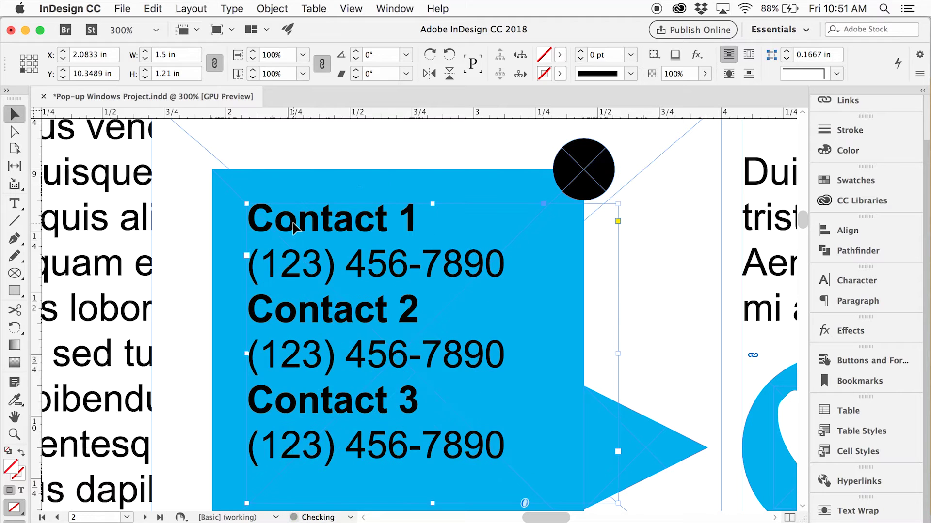
drag(388, 316, 389, 258)
key(z)
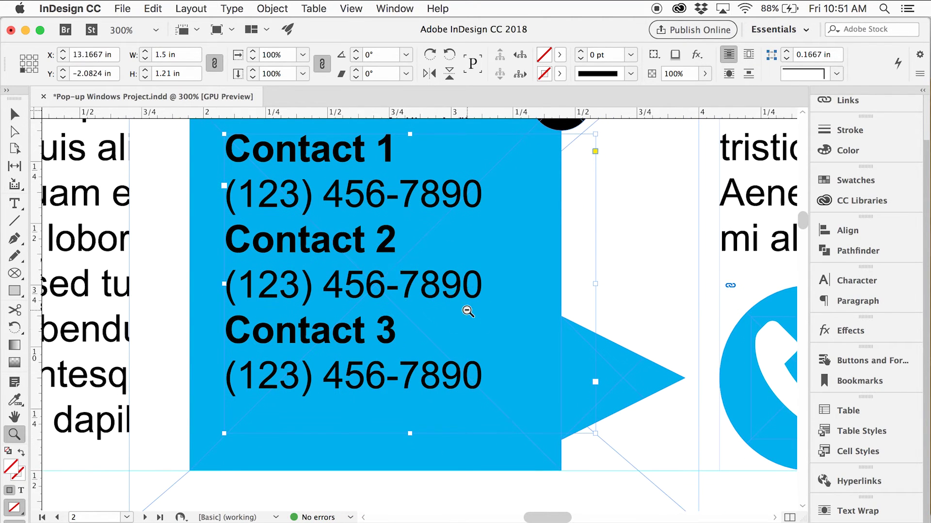
alt+click(467, 312)
key(v)
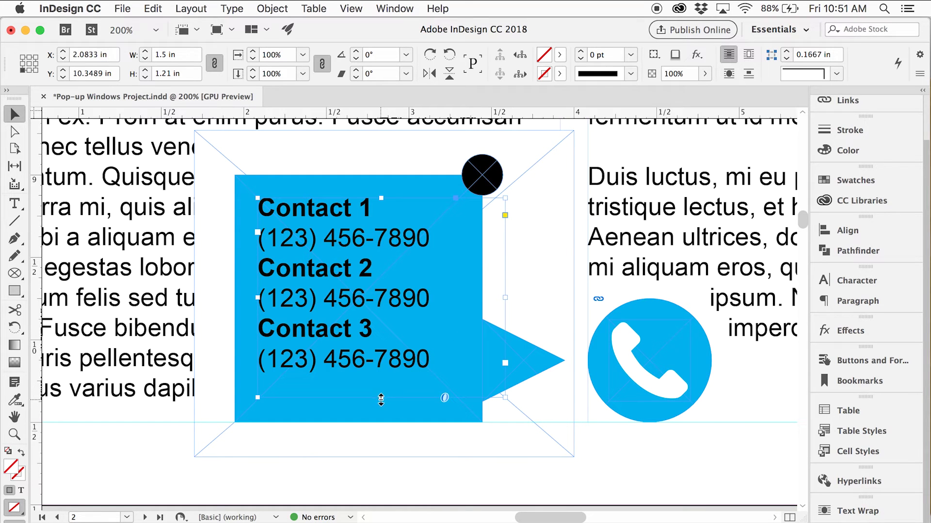
drag(381, 400, 368, 379)
Colour all the contact text with the Paper white swatch.
key(t)
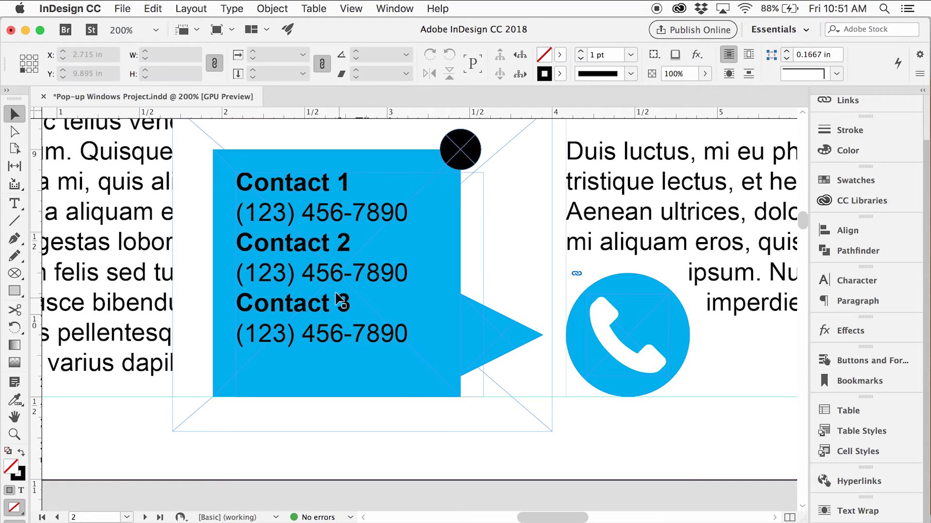
click(312, 249)
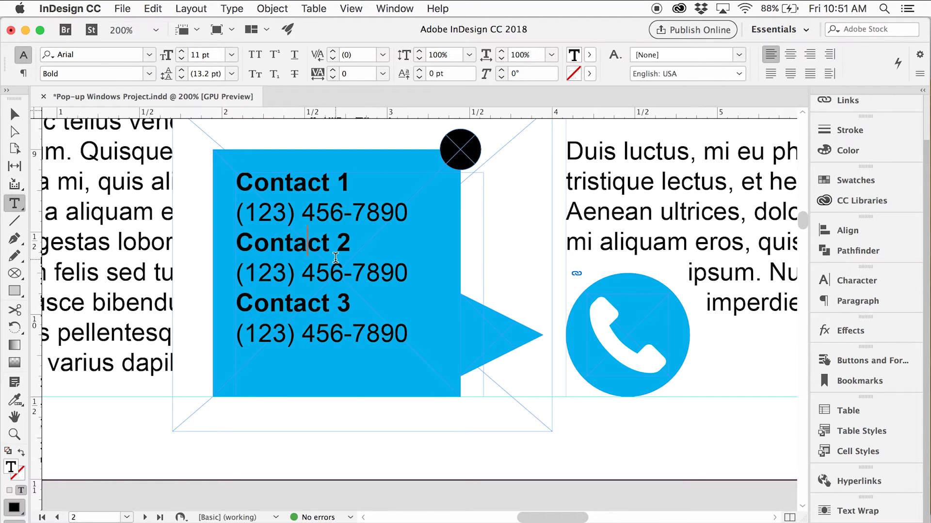
key(super+a)
click(856, 179)
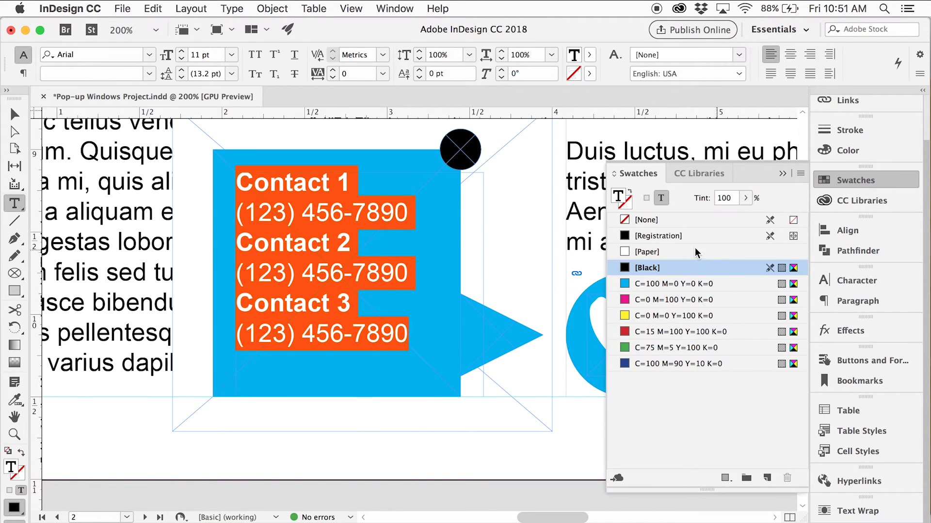
click(674, 252)
click(854, 181)
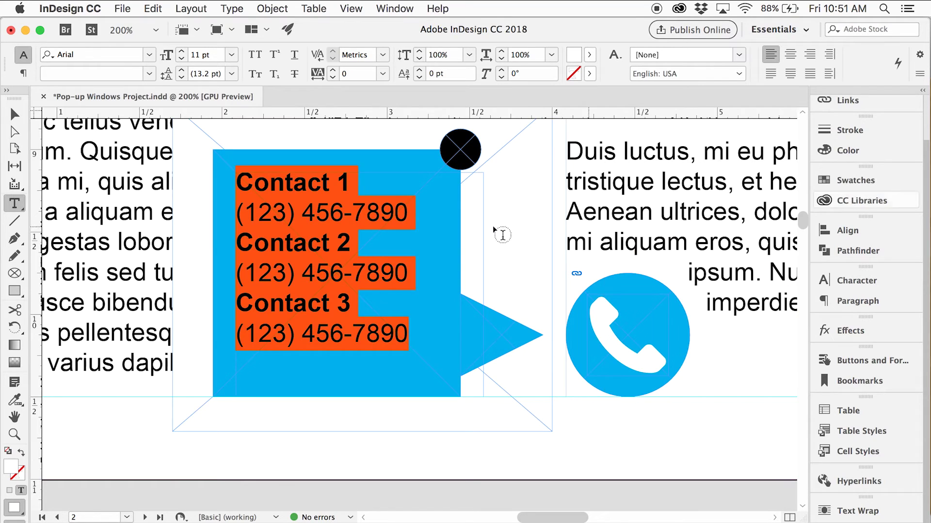
click(245, 243)
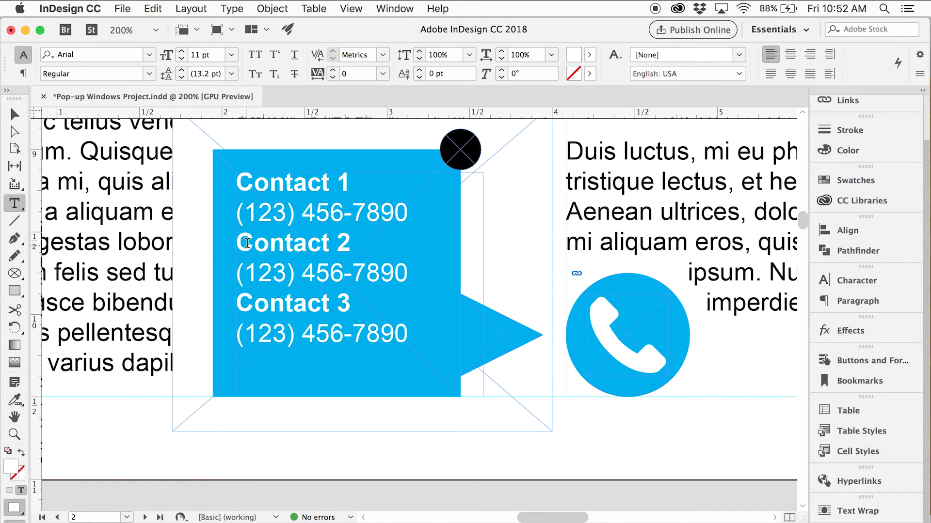
Give the Contact 2 and Contact 3 paragraphs 0.0625 in space before.
click(23, 73)
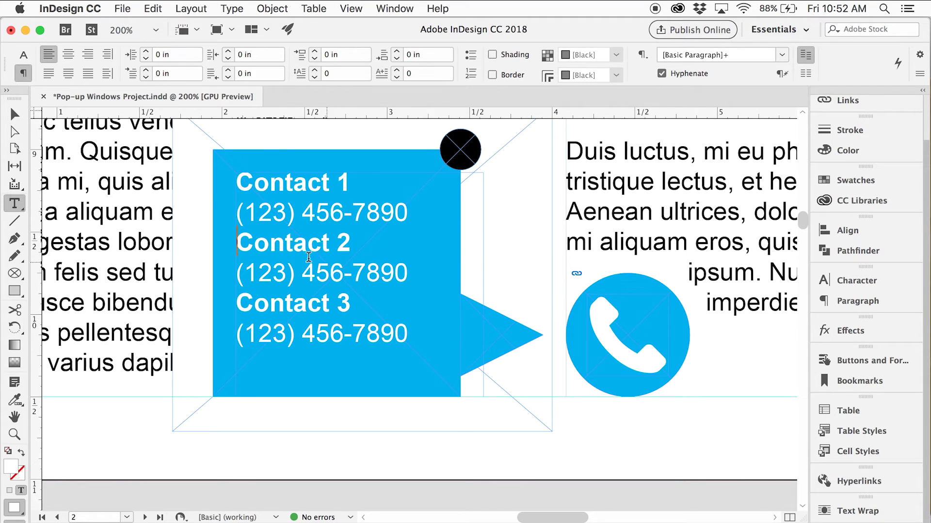
click(316, 55)
click(314, 58)
key(BackSpace)
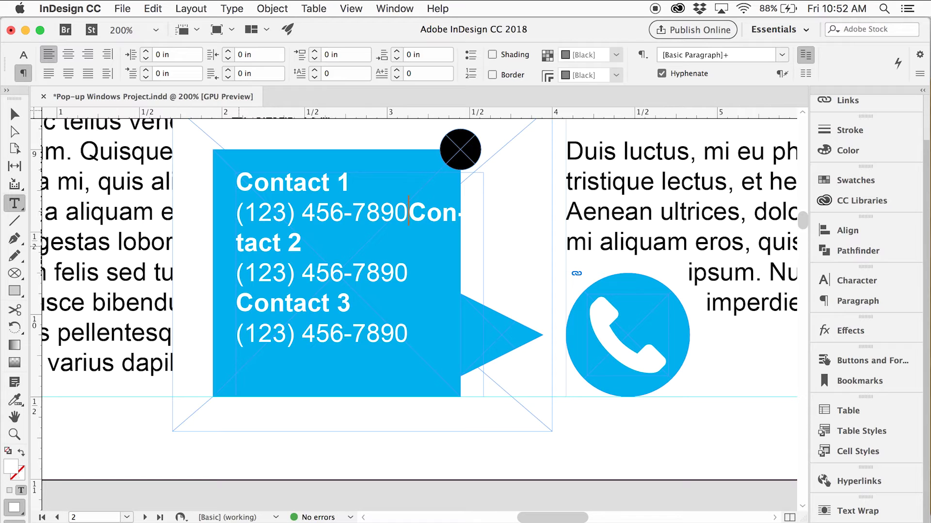
key(Return)
key(Return)
key(BackSpace)
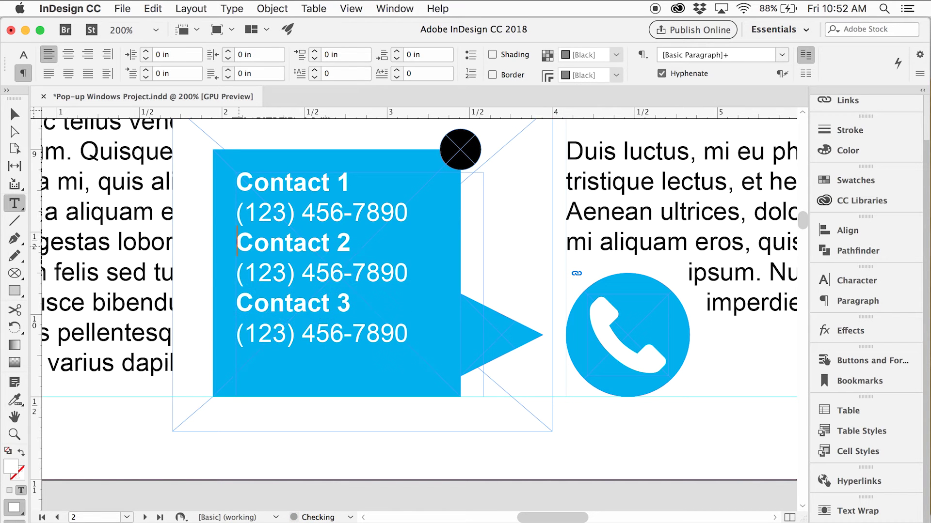
click(237, 303)
key(BackSpace)
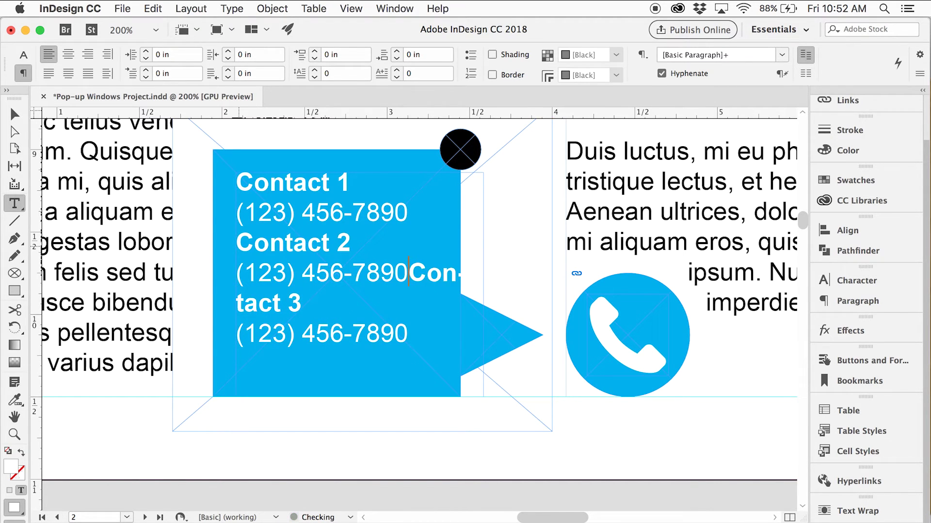
key(Return)
key(Return)
key(BackSpace)
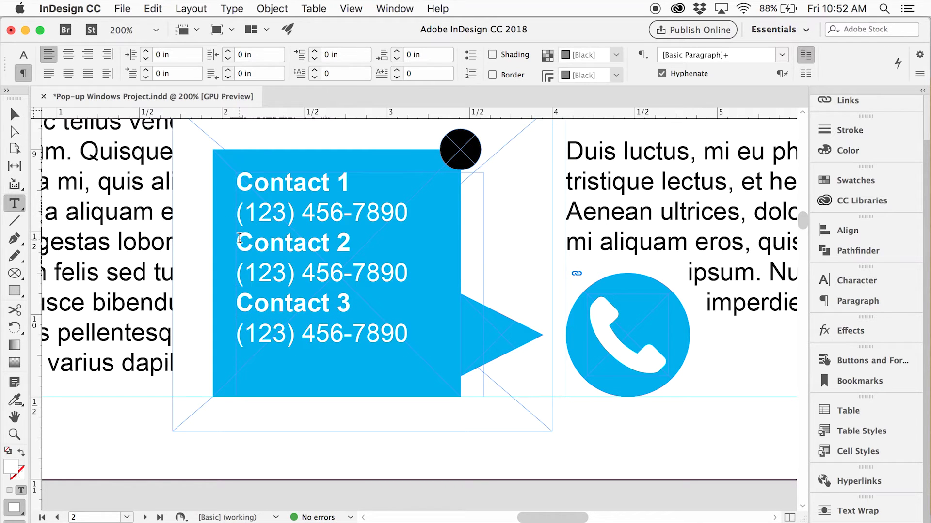
click(314, 50)
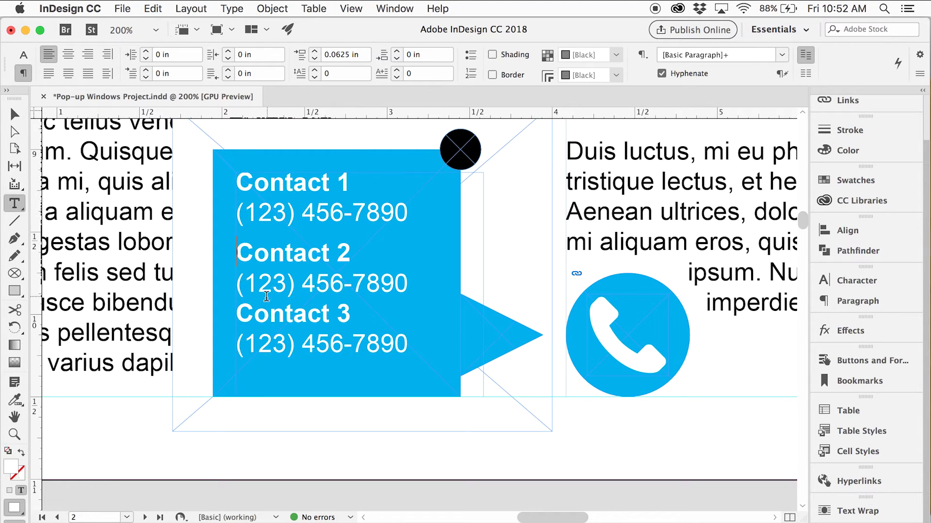
click(254, 280)
click(316, 54)
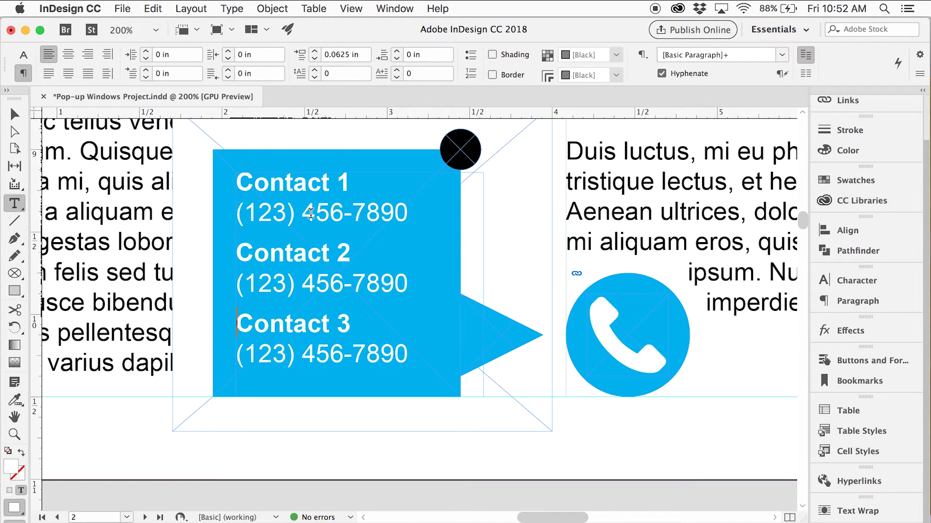
Narrow the contact text frame to about 1.12 in wide.
click(22, 112)
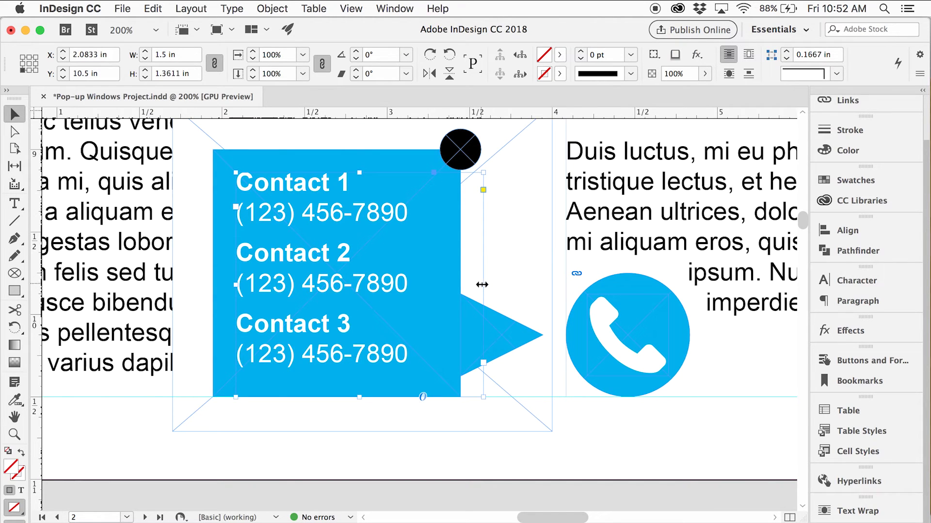
drag(482, 284, 420, 288)
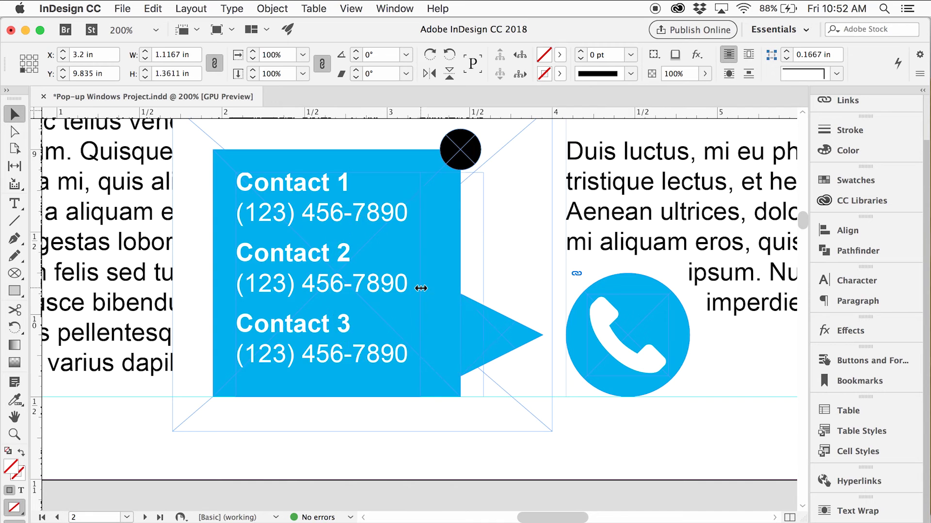
click(467, 452)
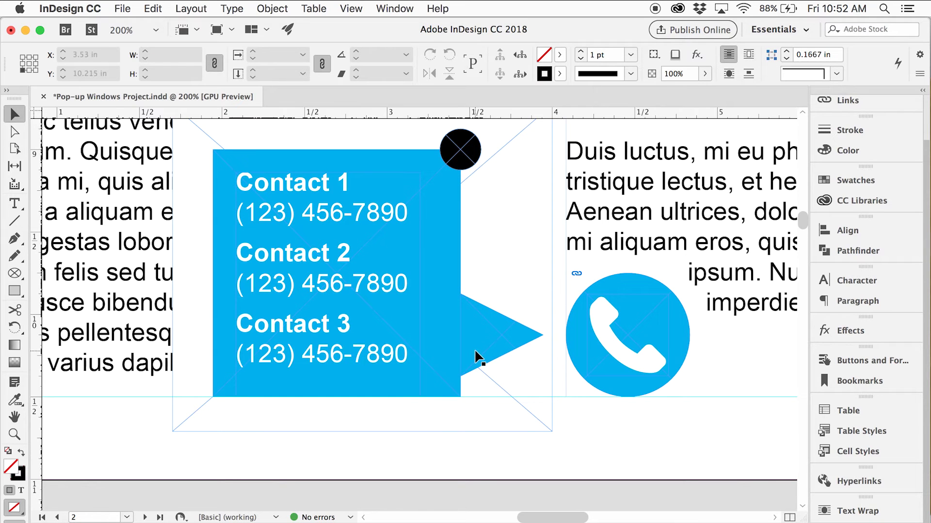
drag(426, 293, 299, 274)
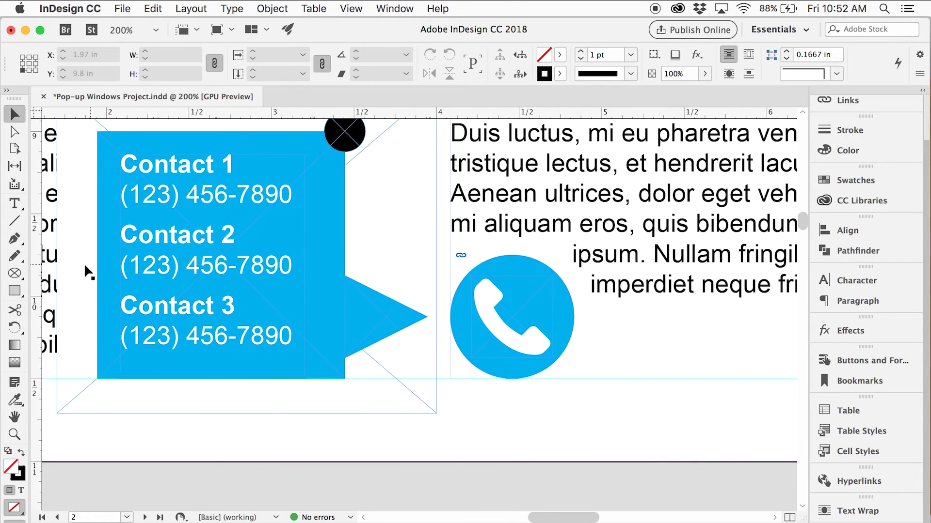
click(14, 204)
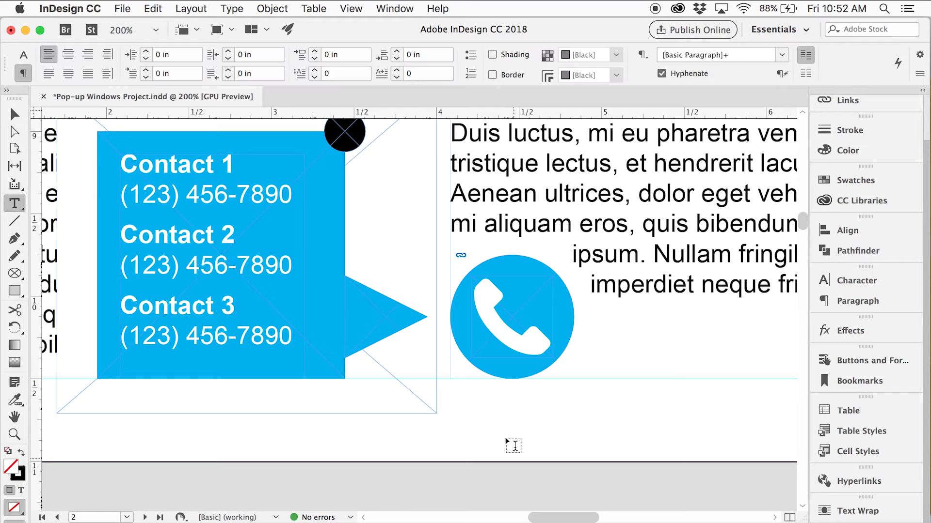
Type an X in a small new frame below the phone button, set Arial Bold and centred.
drag(494, 415, 524, 444)
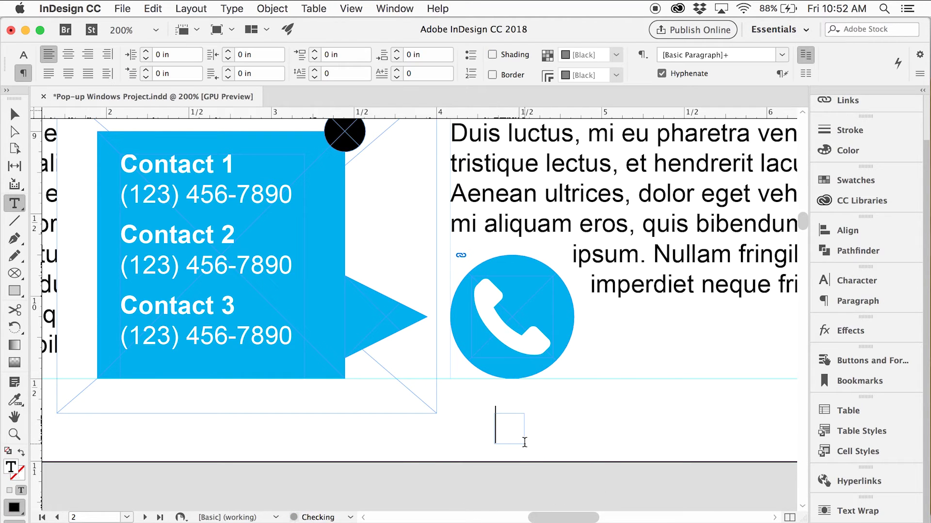
text(X)
double_click(504, 426)
click(23, 55)
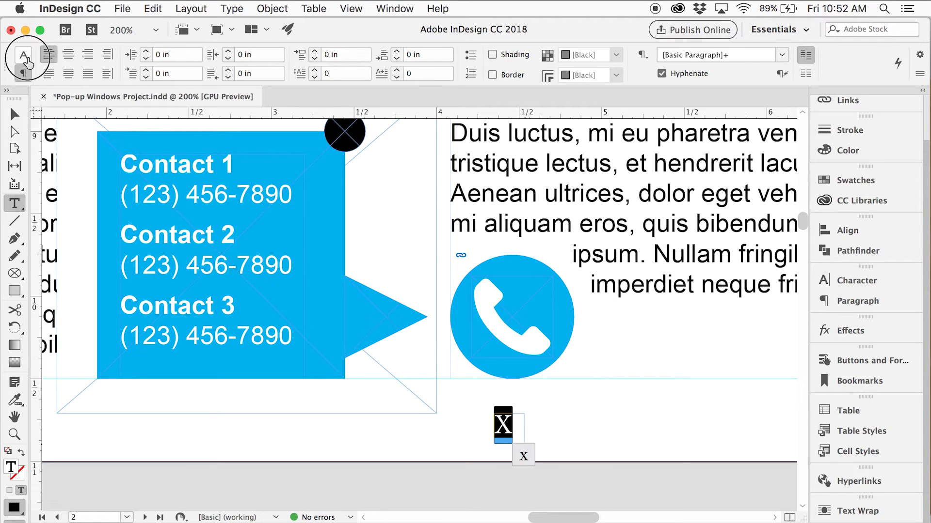
click(149, 54)
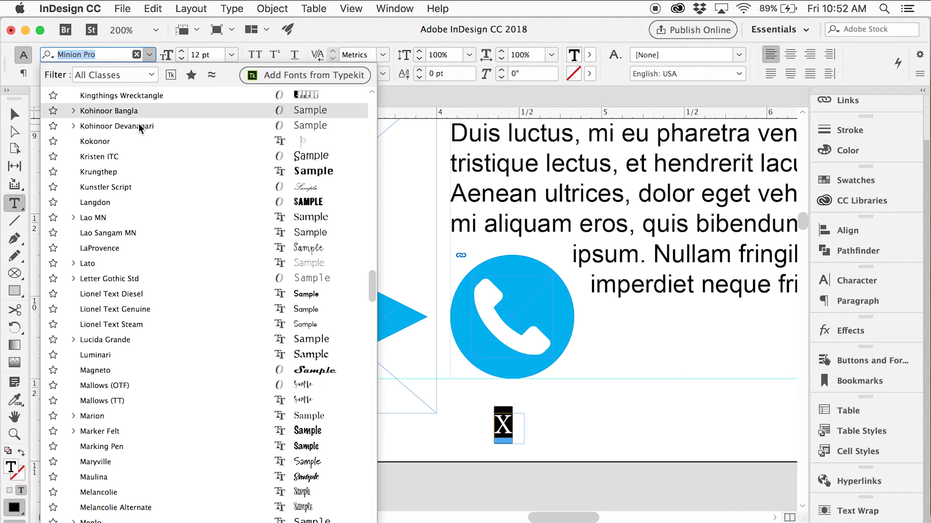
scroll(145, 124, up, 20)
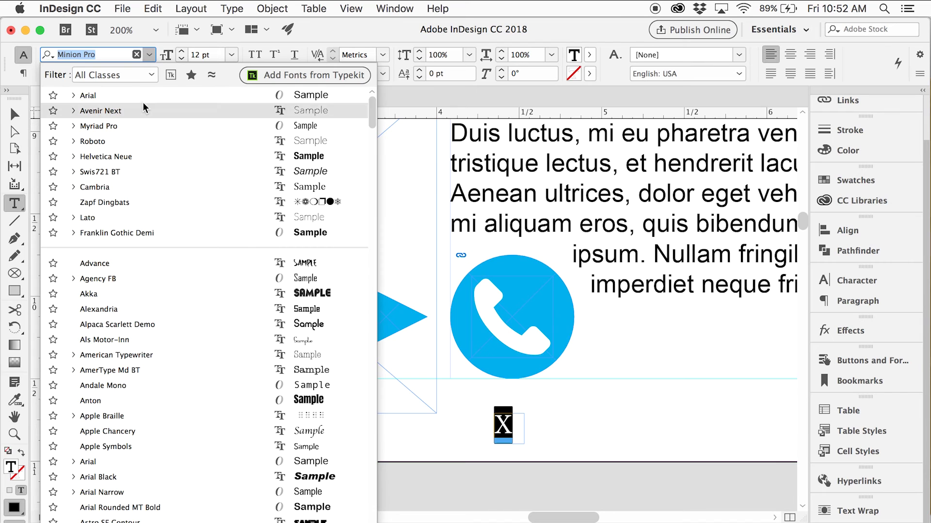
click(145, 98)
click(148, 74)
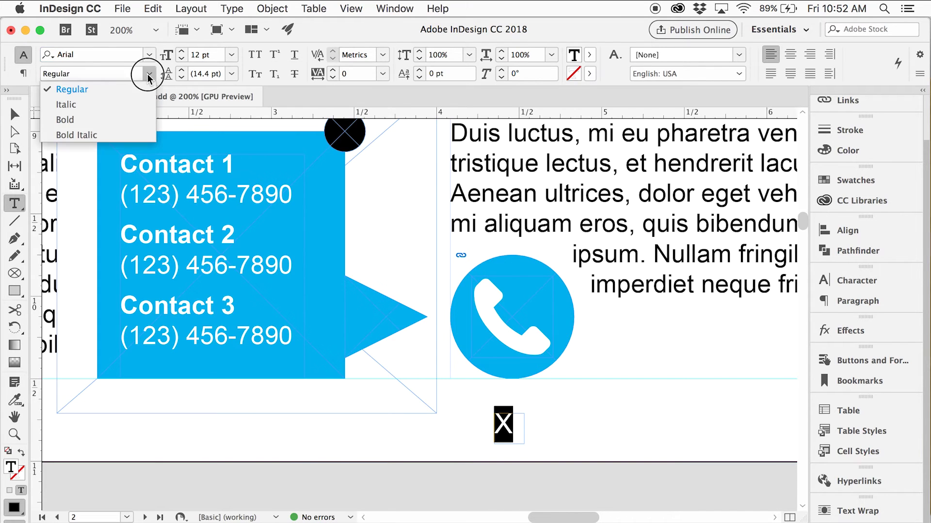
click(148, 120)
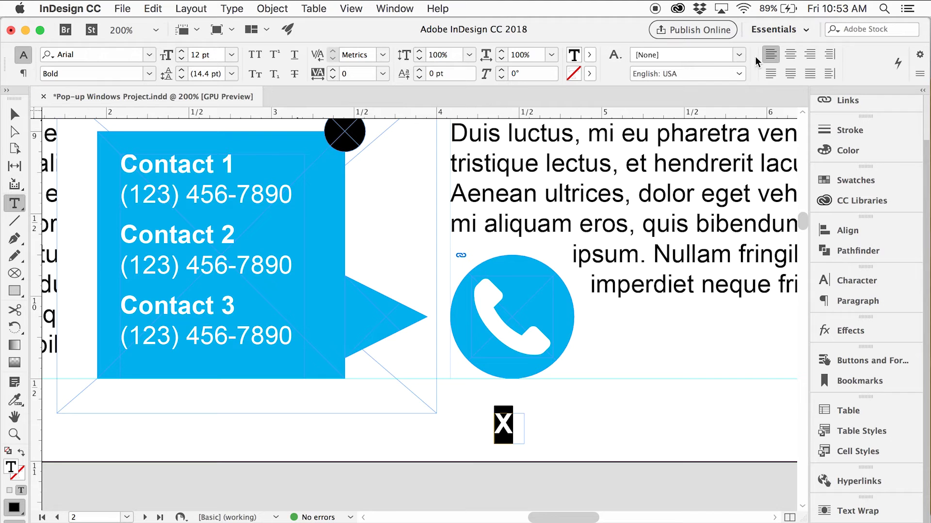
click(791, 54)
Scale the X frame down to about 0.154 in wide.
key(Escape)
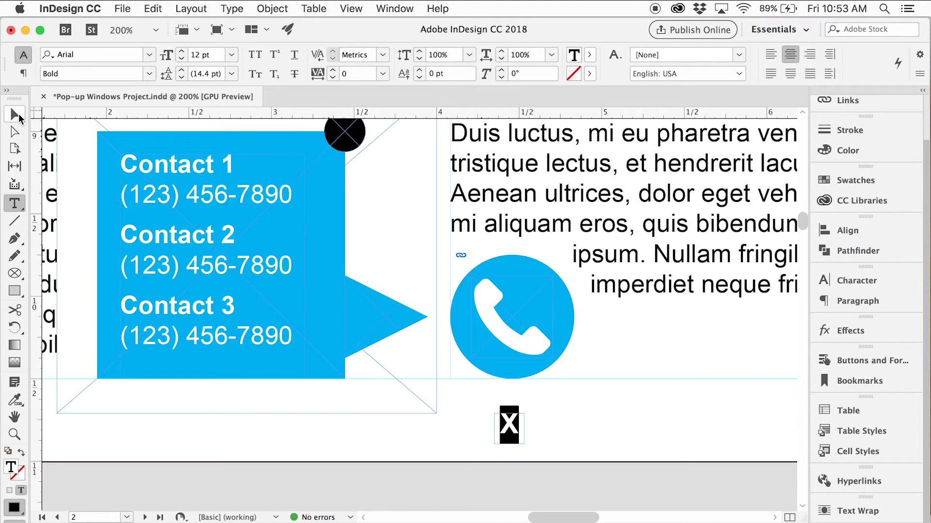
click(569, 469)
key(z)
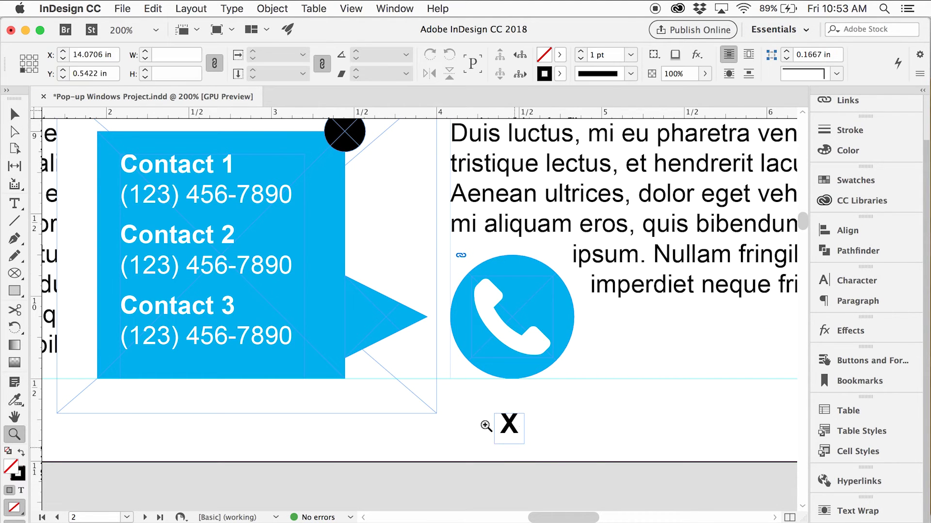
click(484, 425)
click(409, 308)
click(417, 271)
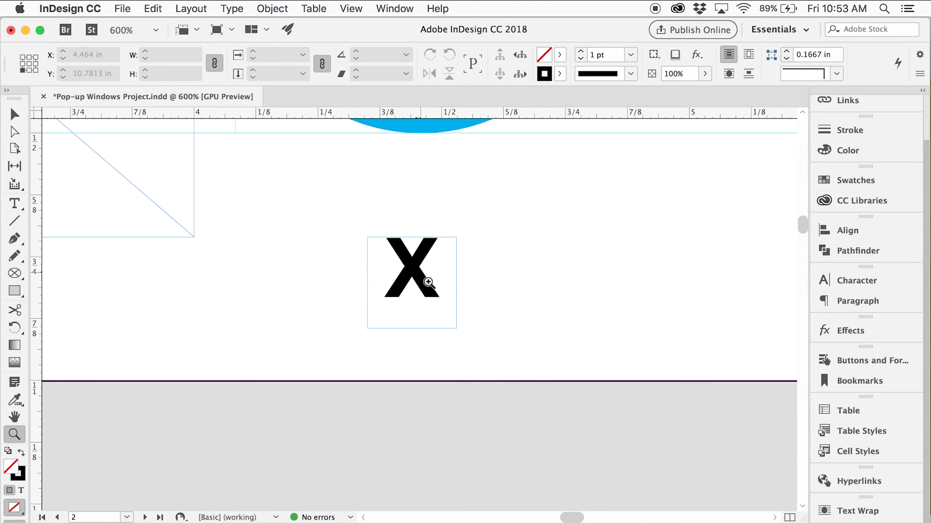
click(426, 267)
key(v)
click(434, 309)
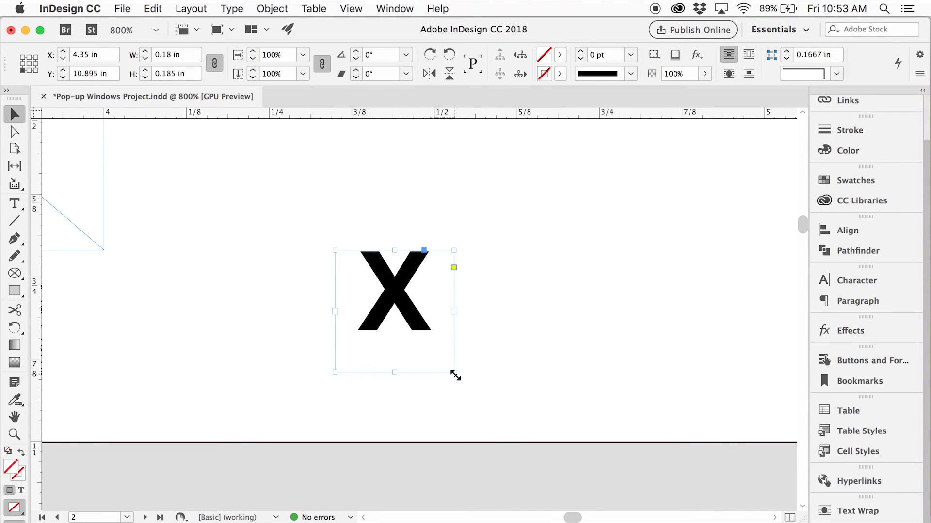
drag(455, 375, 437, 332)
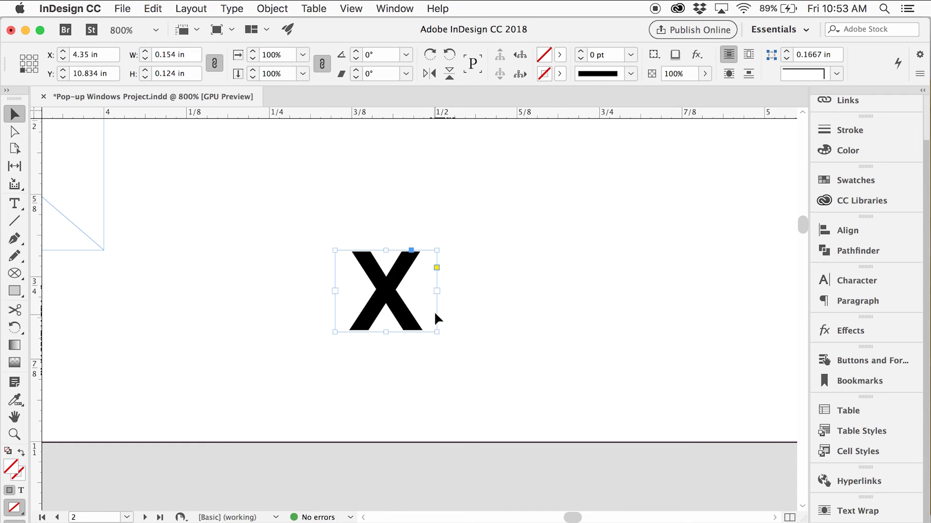
key(z)
alt+click(379, 268)
alt+click(377, 267)
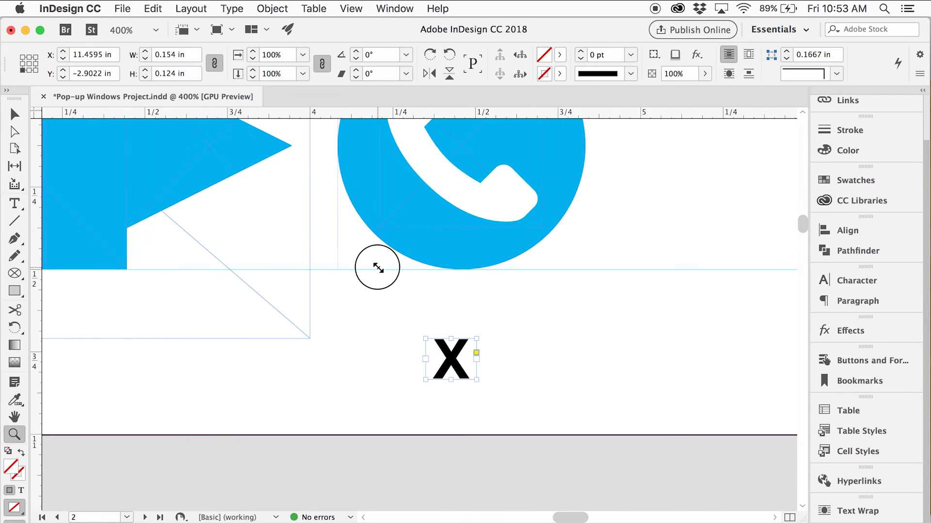
alt+click(377, 268)
alt+click(407, 302)
Move the X onto the black close-button circle.
key(v)
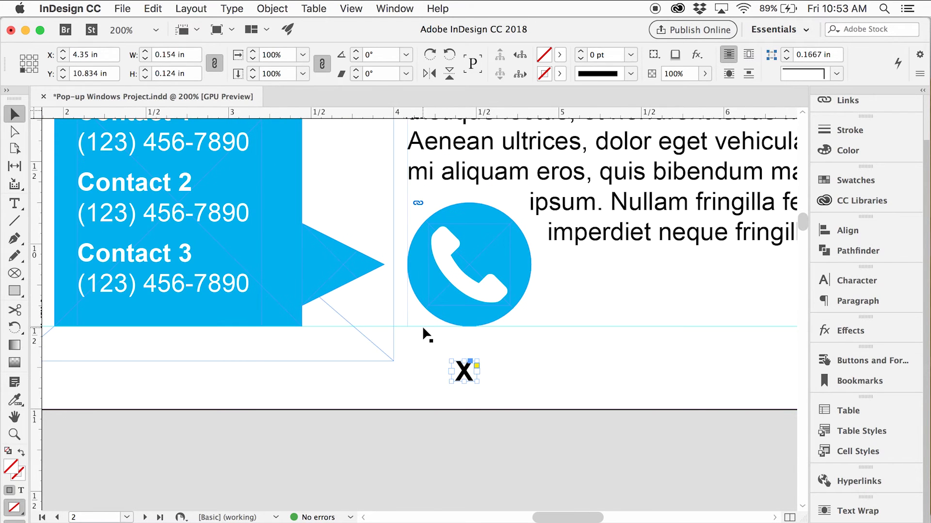
drag(423, 326, 428, 392)
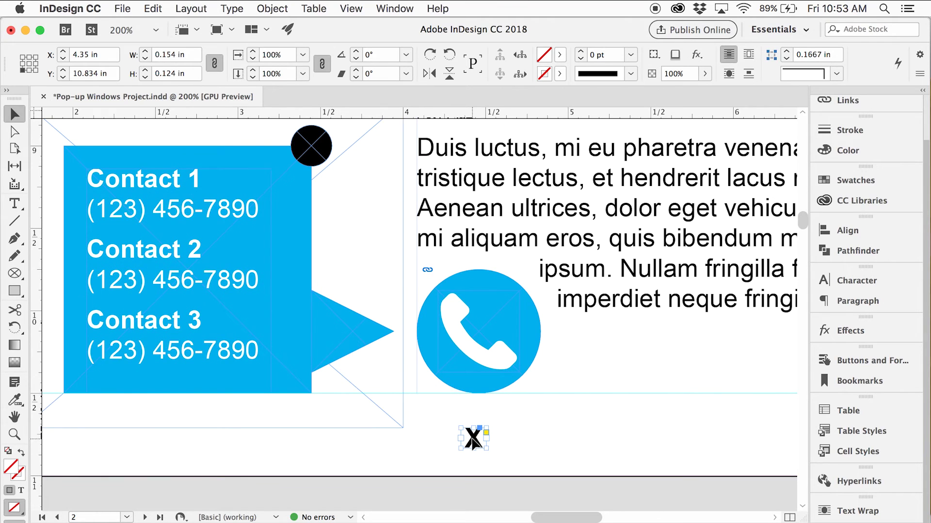
drag(473, 438, 310, 148)
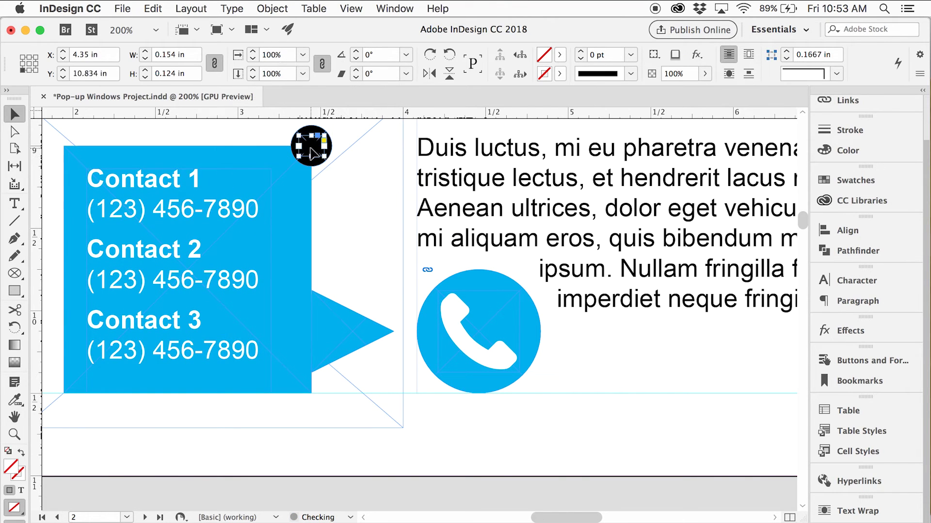
Colour the X letter with the Paper white swatch.
key(z)
click(343, 174)
click(409, 305)
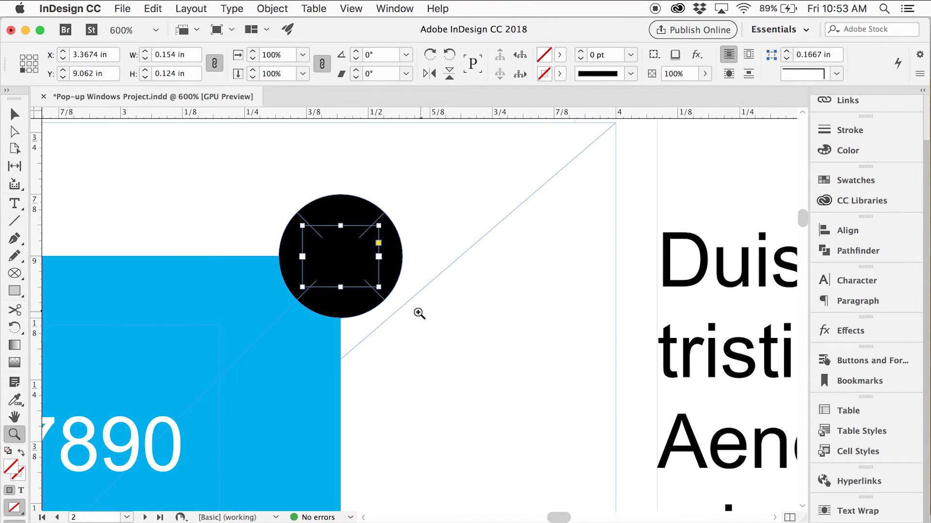
click(417, 314)
key(t)
click(320, 238)
double_click(324, 244)
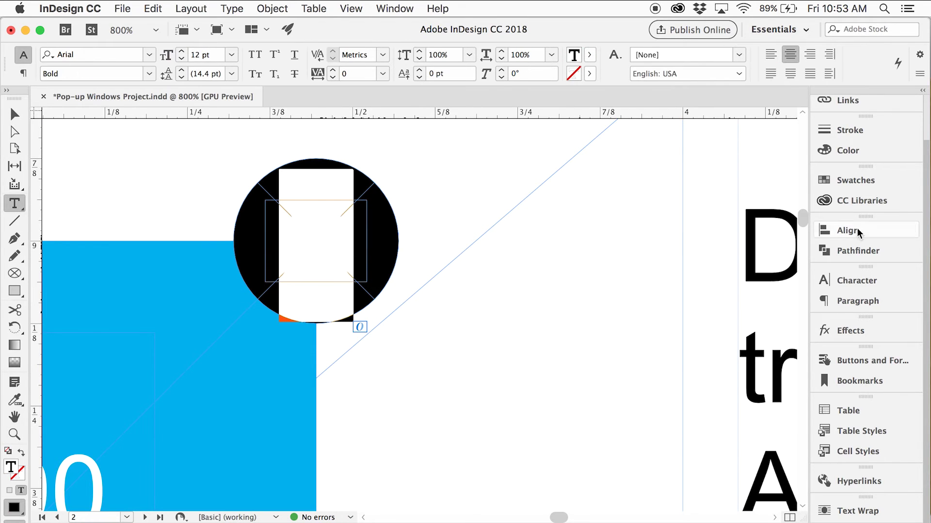
click(871, 182)
click(670, 254)
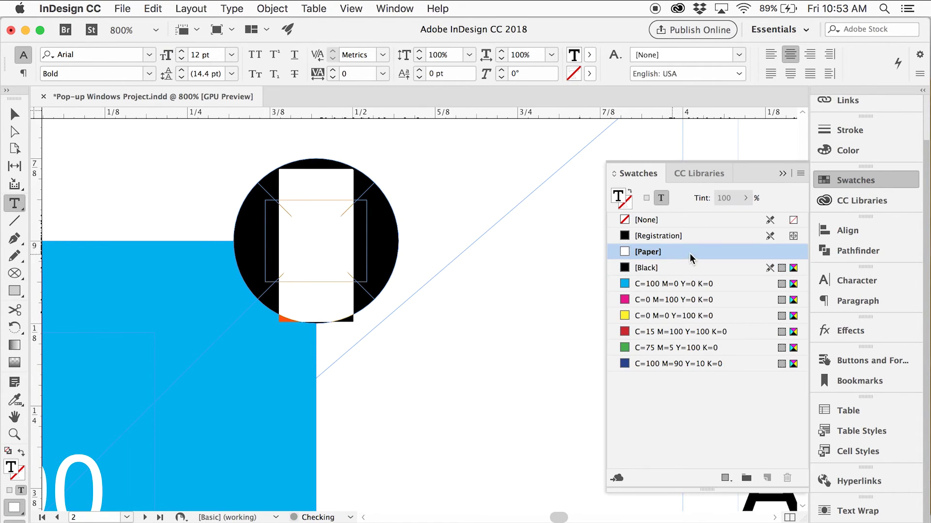
click(873, 183)
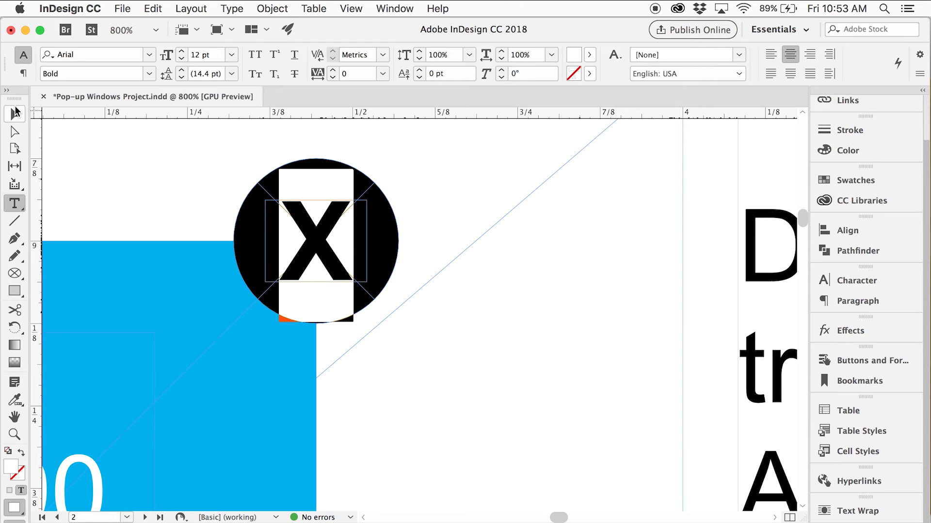
key(Escape)
Zoom in to about 800% on the X close button and select its frame.
key(z)
alt+click(390, 363)
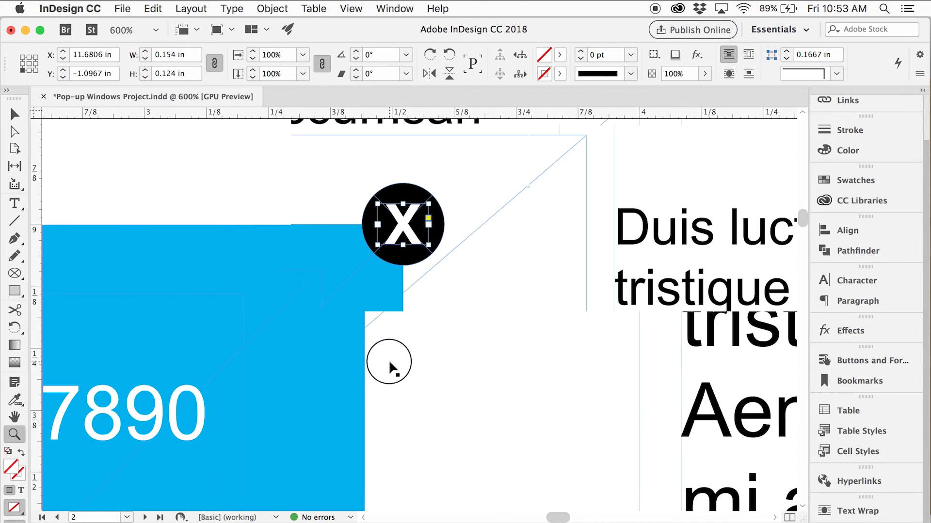
alt+click(388, 359)
alt+click(419, 357)
key(v)
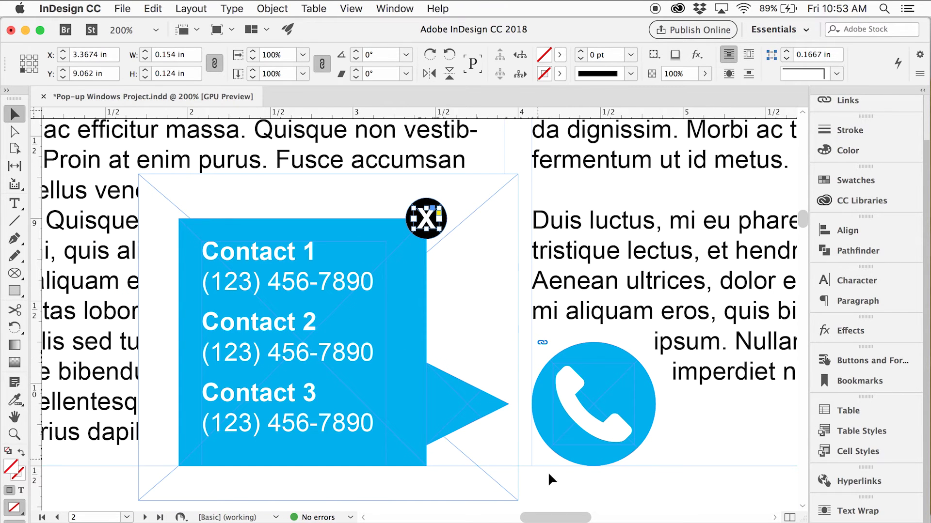
click(555, 487)
drag(426, 374, 417, 365)
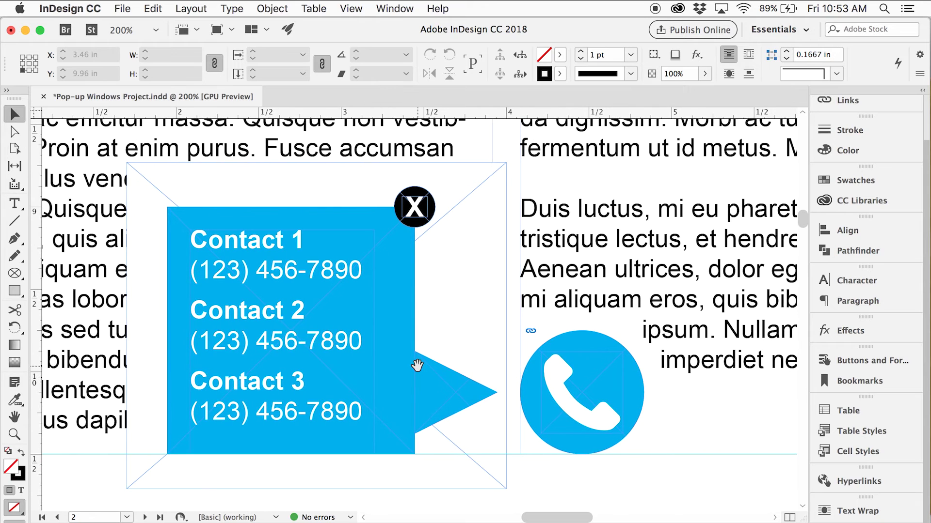
key(z)
click(446, 239)
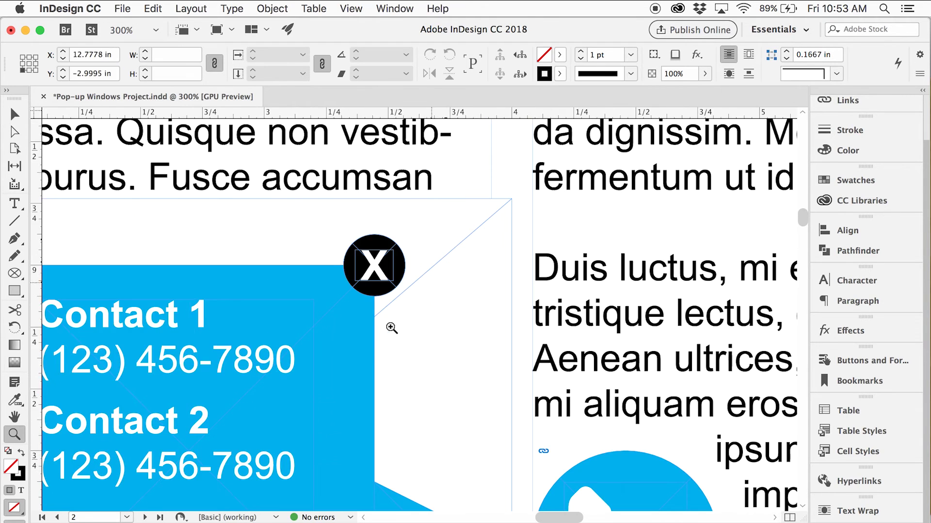
click(390, 329)
click(386, 332)
click(371, 357)
key(v)
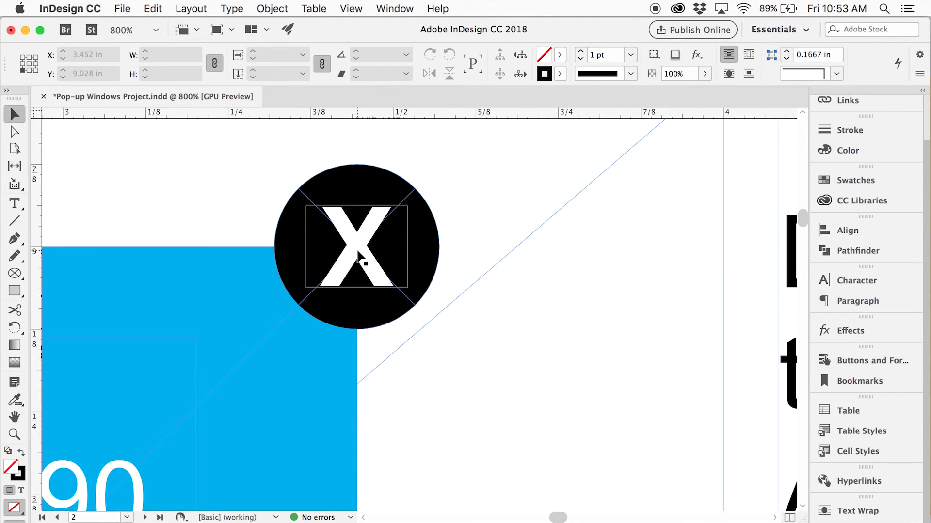
click(358, 255)
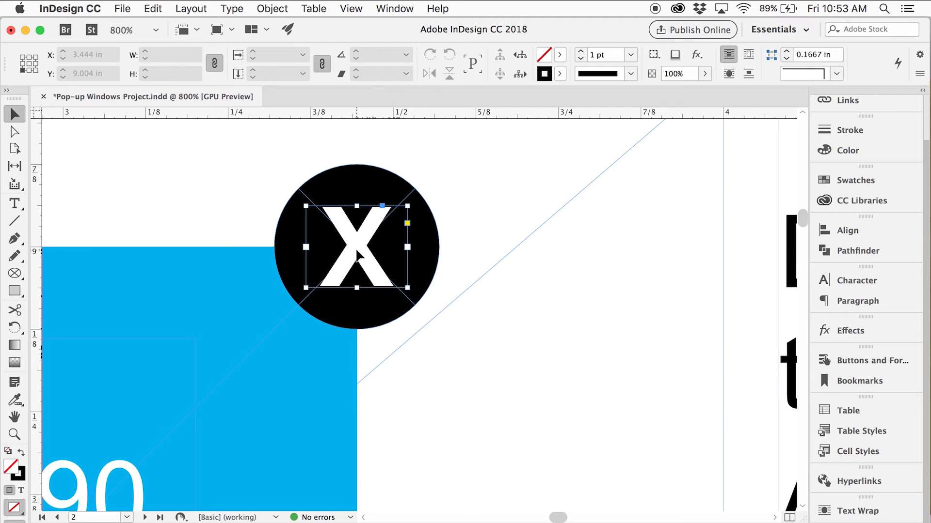
Add the black circle behind the X, then zoom out to see the whole pop-up.
shift+click(428, 257)
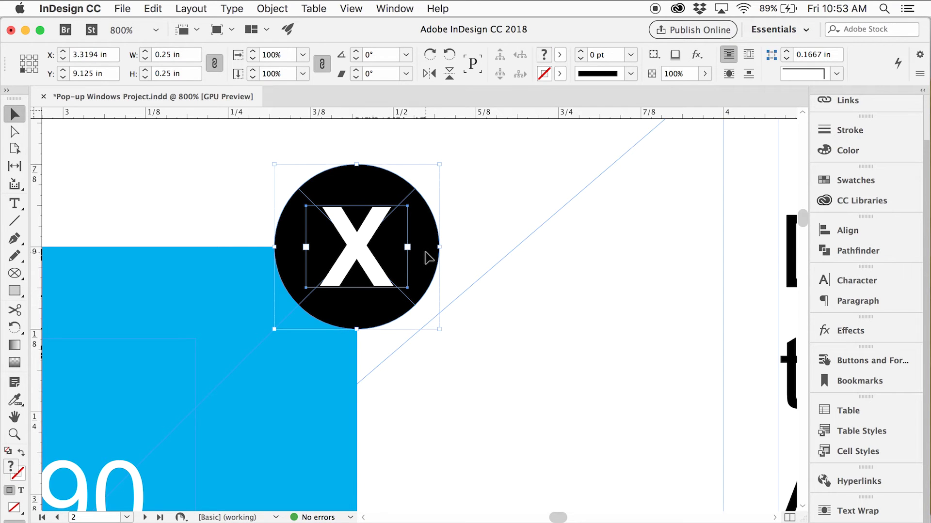
key(z)
alt+click(441, 391)
alt+click(442, 390)
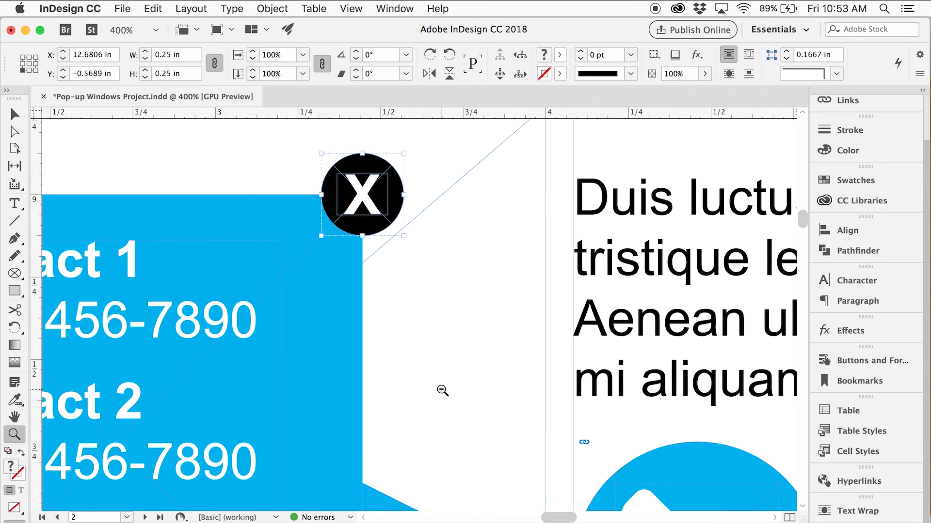
alt+click(442, 390)
alt+click(436, 365)
alt+click(415, 343)
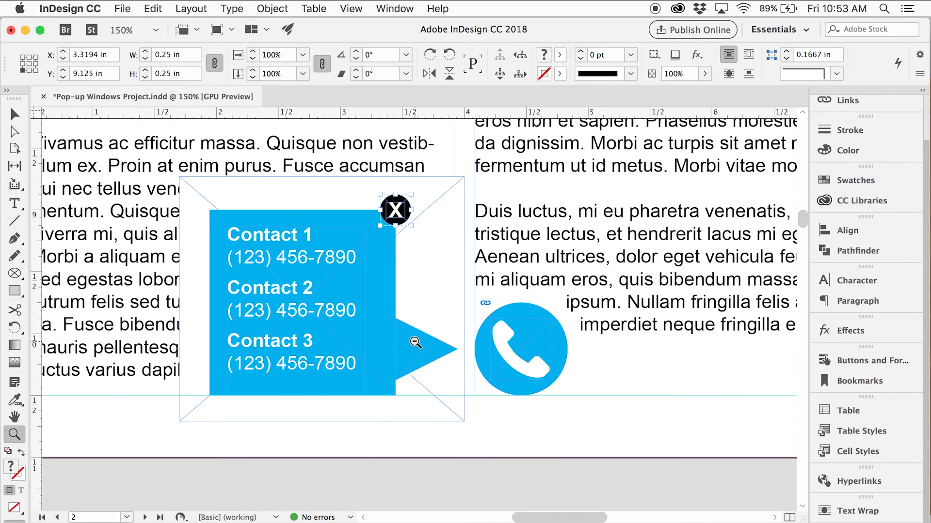
key(v)
click(464, 484)
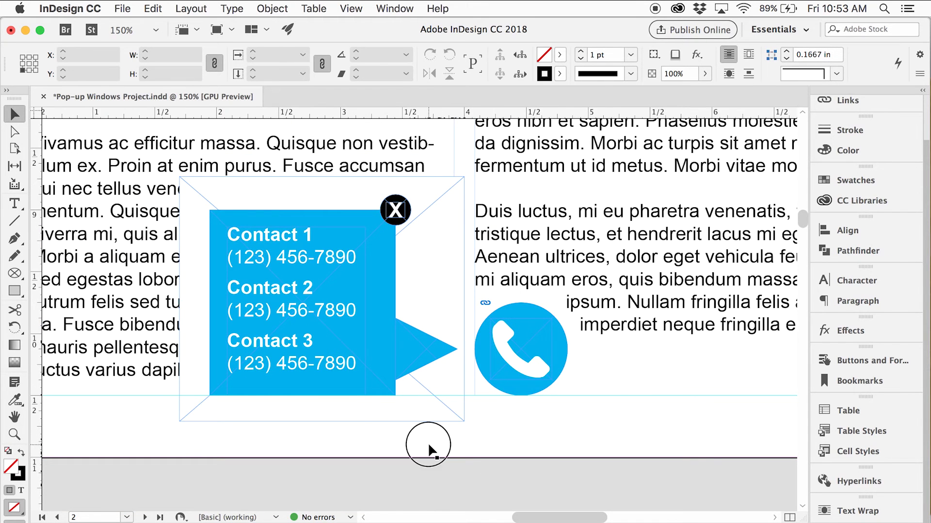
scroll(428, 443, left, 3)
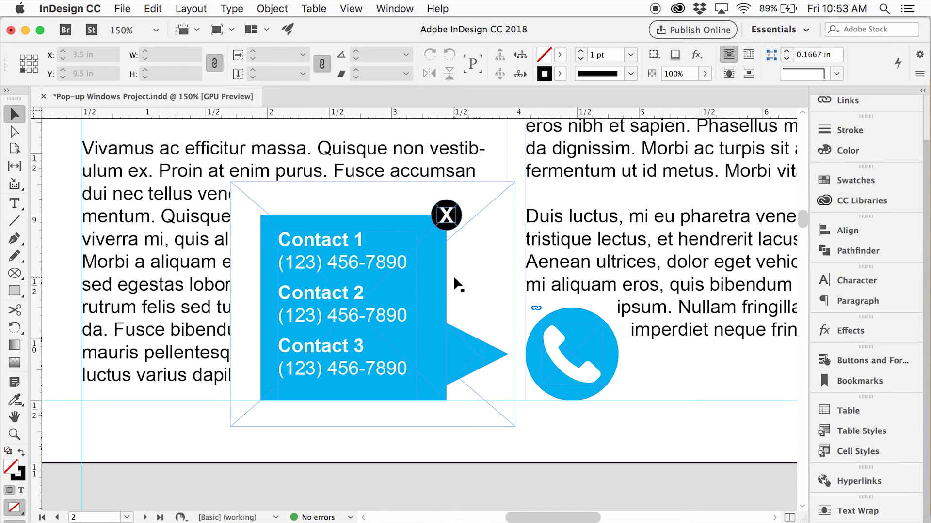
Group the contact text frame, blue box, triangle pointer and outer frame with Cmd+G.
click(361, 257)
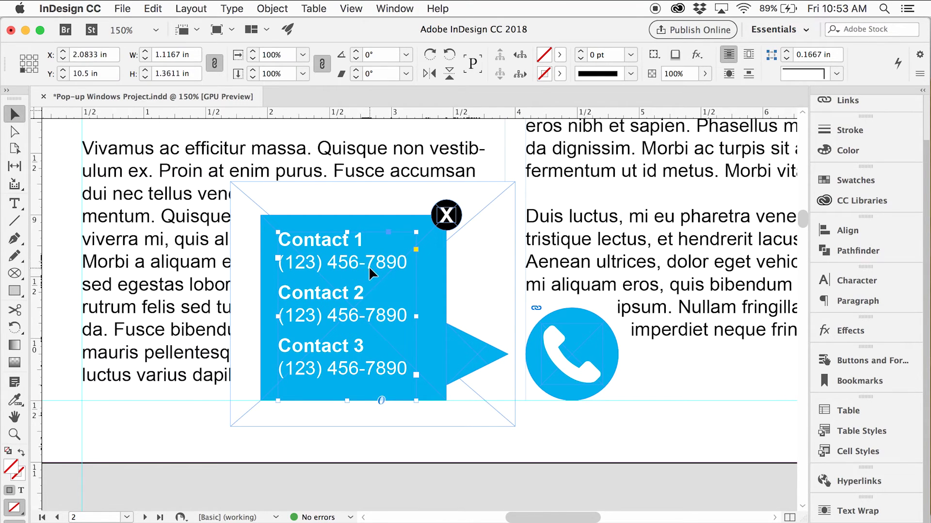
click(434, 271)
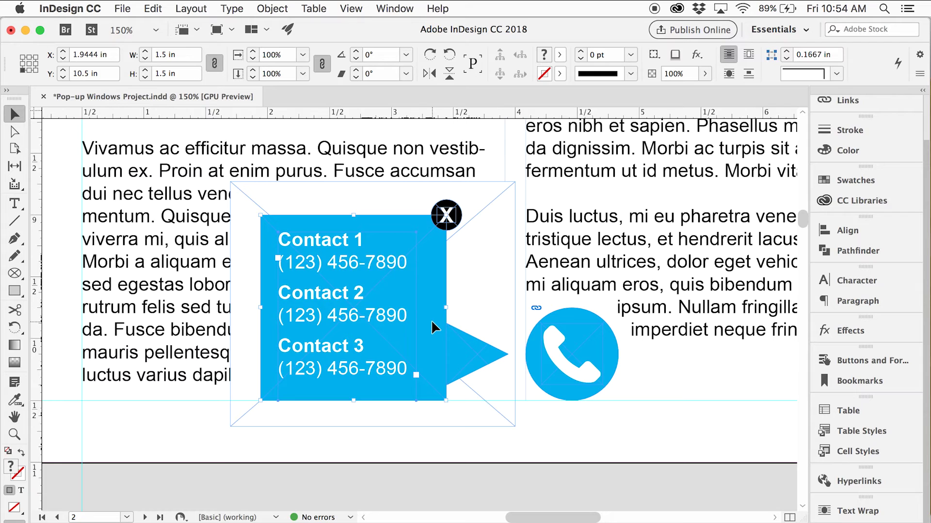
shift+click(459, 356)
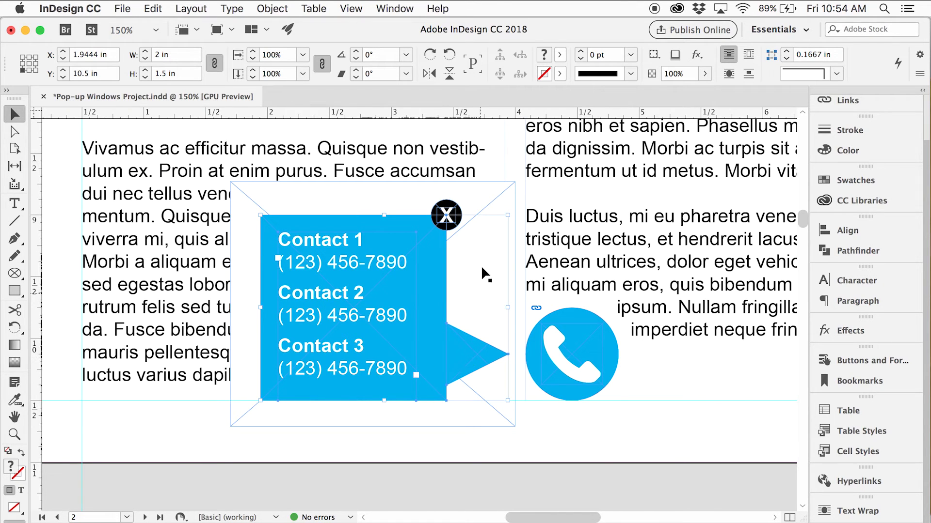
shift+click(299, 195)
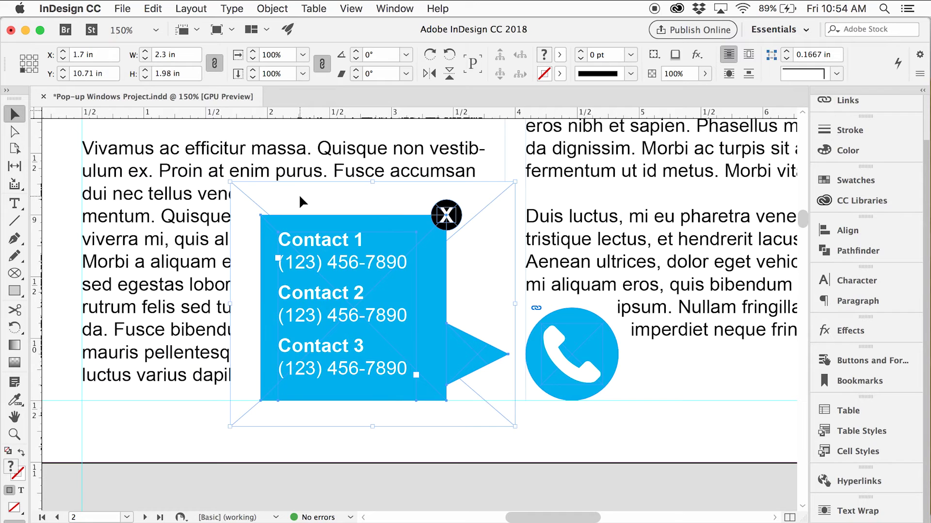
key(super+g)
click(458, 464)
drag(424, 449, 384, 444)
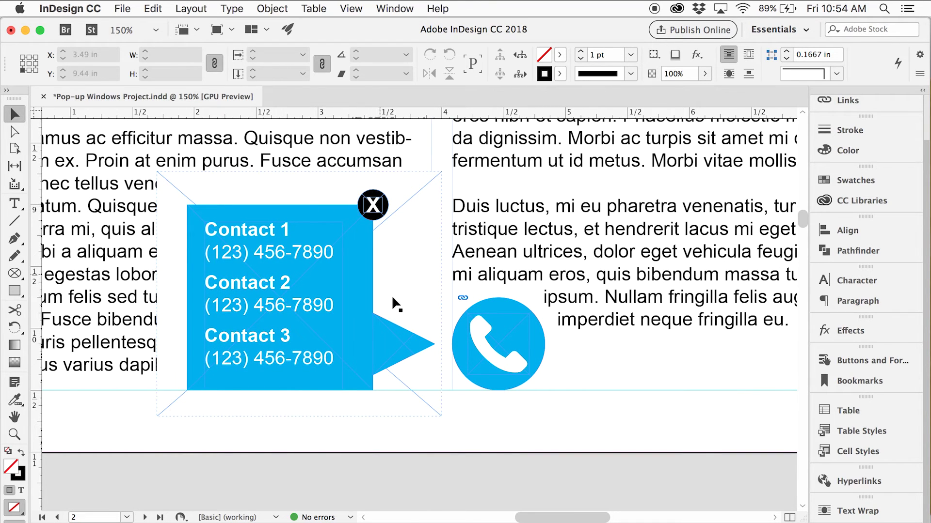
Check the phone icon, pop-up group and X button selections, then recenter the page.
click(516, 318)
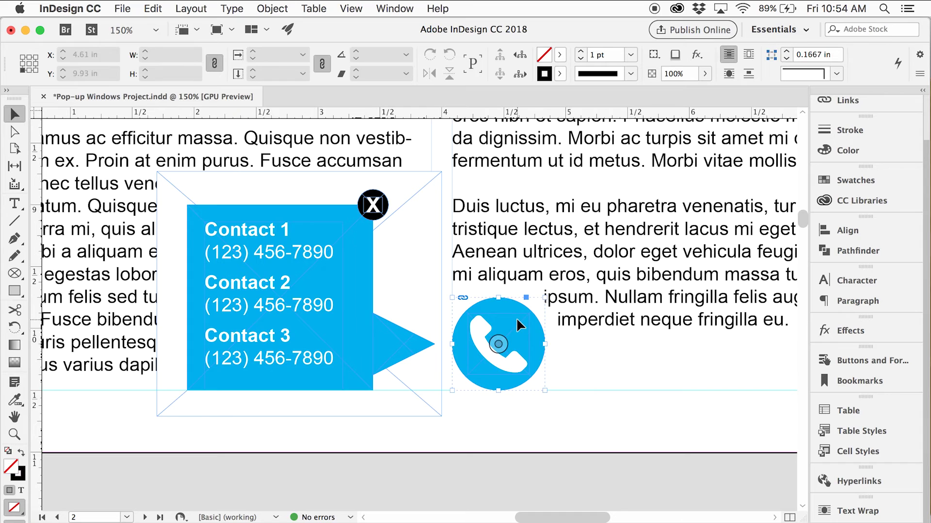
click(317, 310)
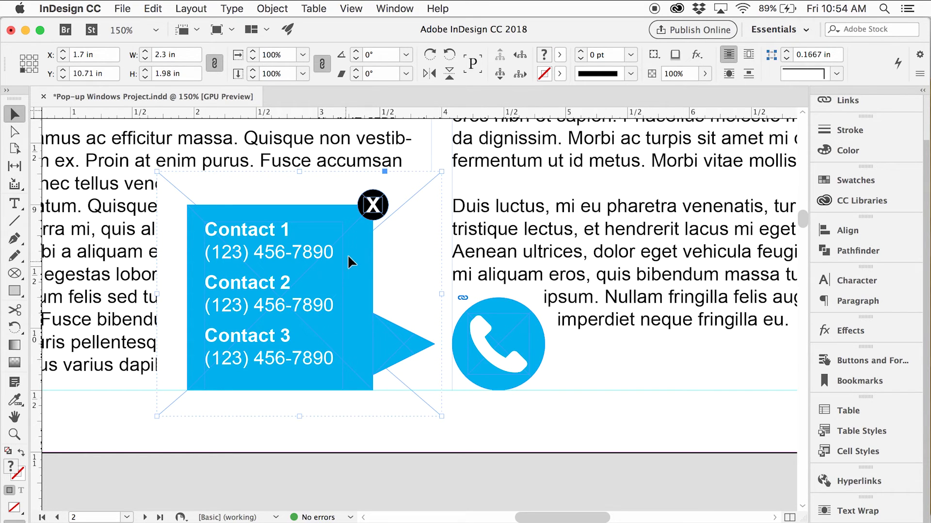
double_click(372, 213)
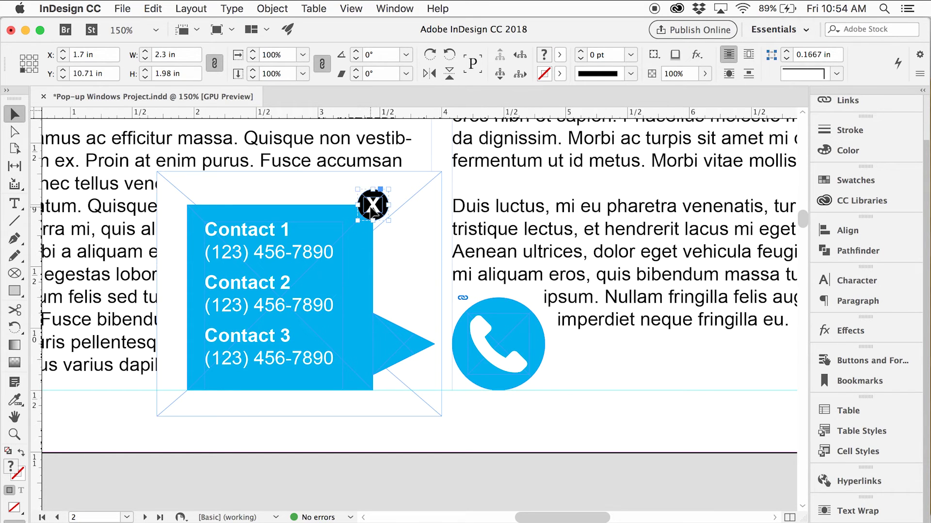
click(508, 465)
drag(512, 449, 451, 433)
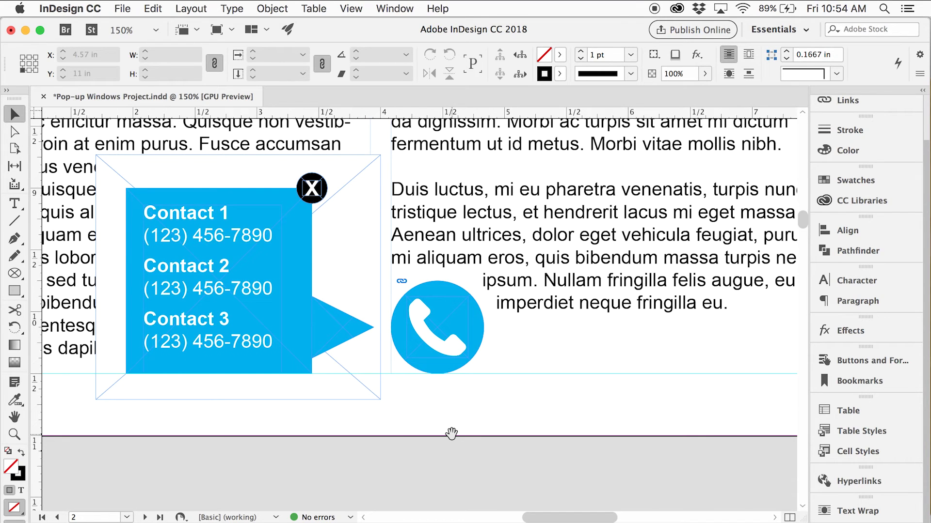
Set the phone icon's type to Button and rename Button 5 to 'Phone Icon'.
click(461, 346)
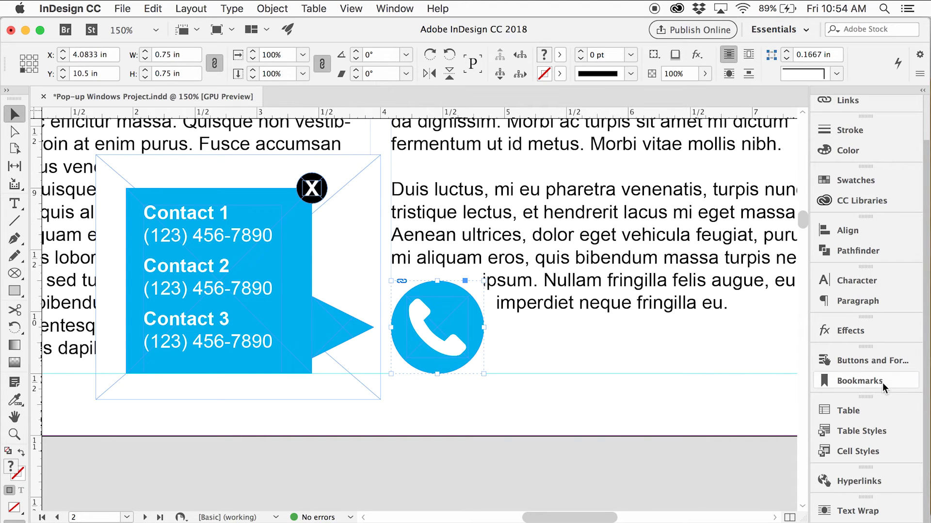
click(873, 360)
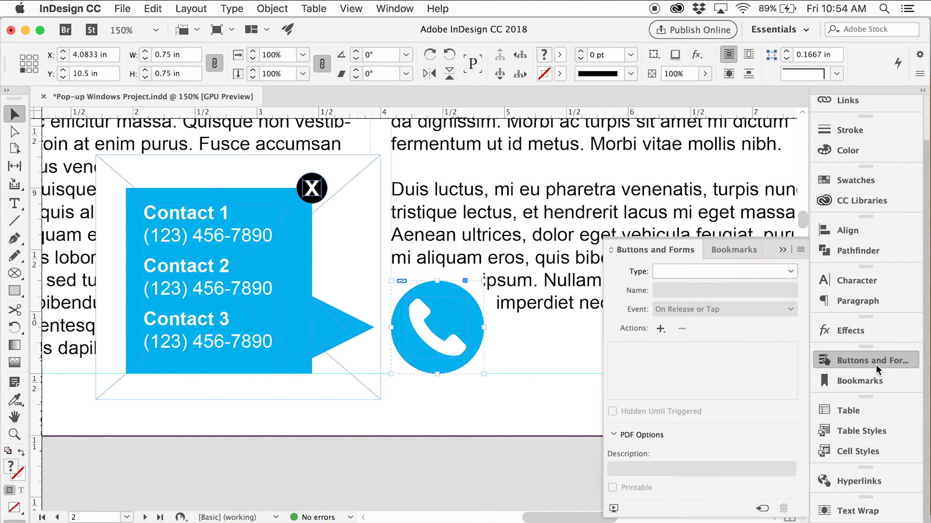
click(791, 272)
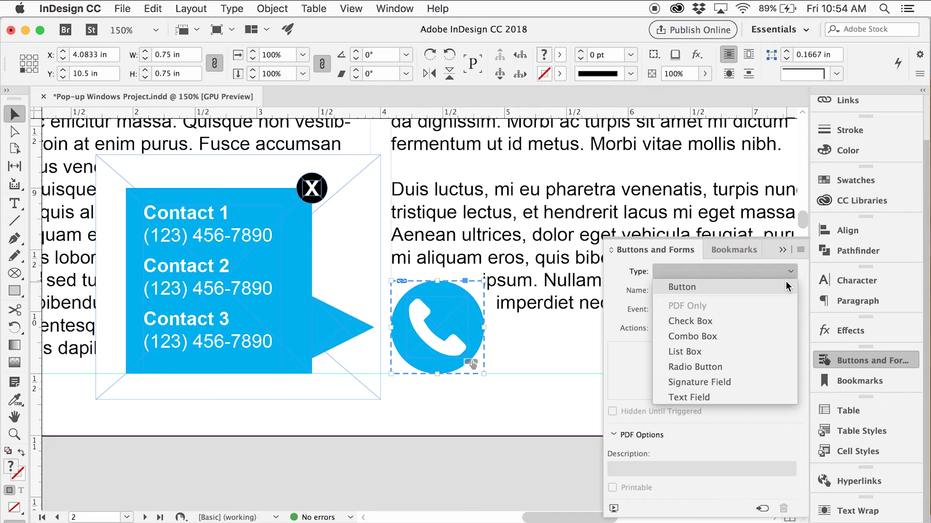
click(785, 286)
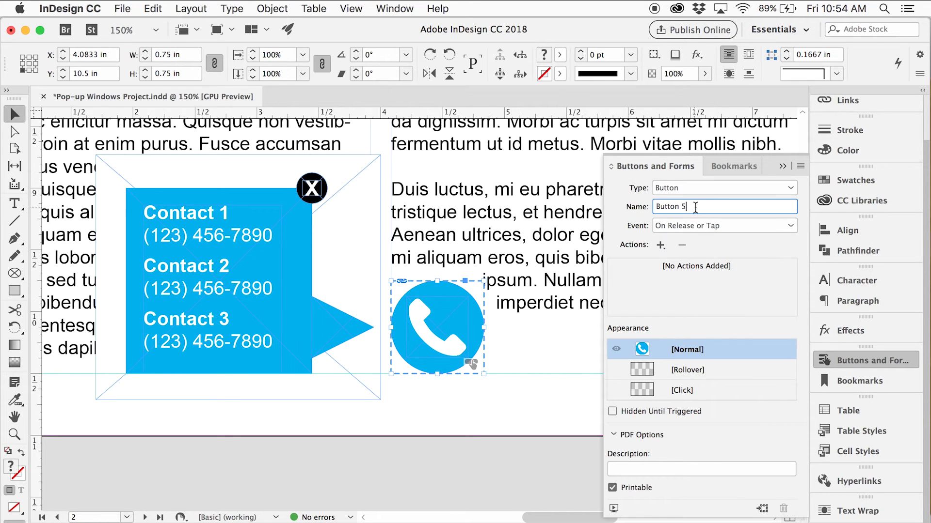
drag(695, 208, 648, 206)
text(Phone Icon)
key(Return)
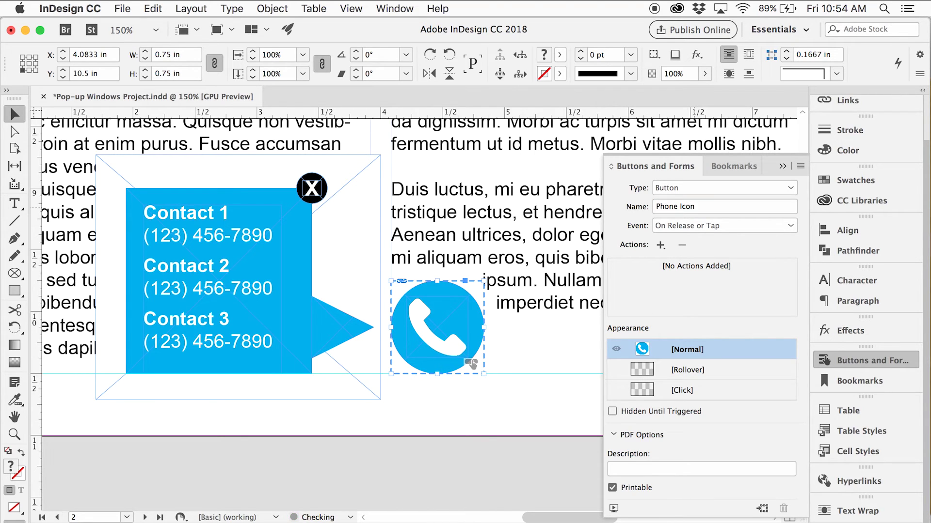
click(302, 288)
Set the pop-up group's type to Button and rename Button 6 to 'Contact Info'.
drag(691, 166, 691, 249)
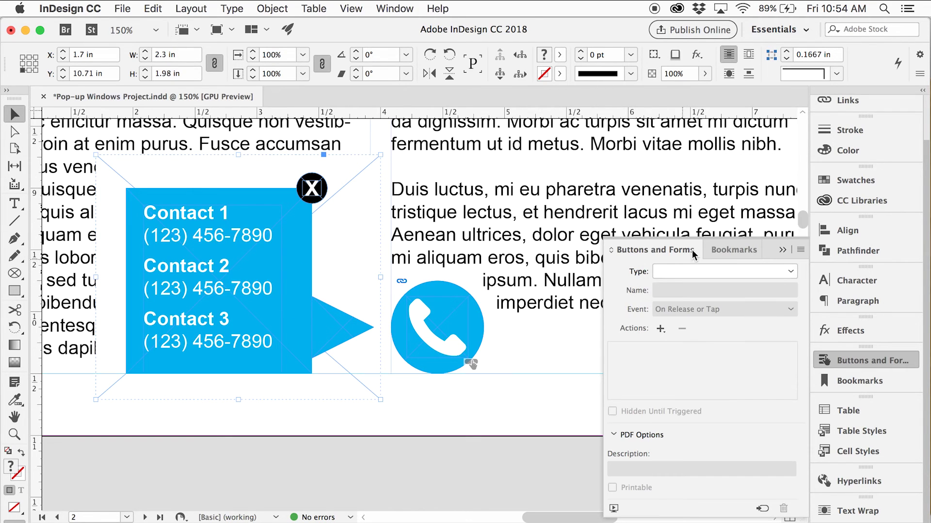
click(791, 272)
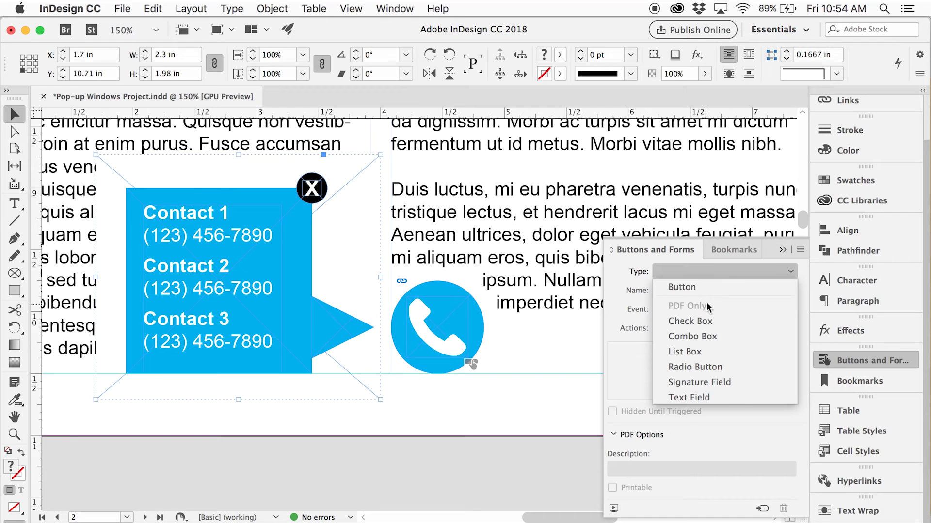
click(717, 289)
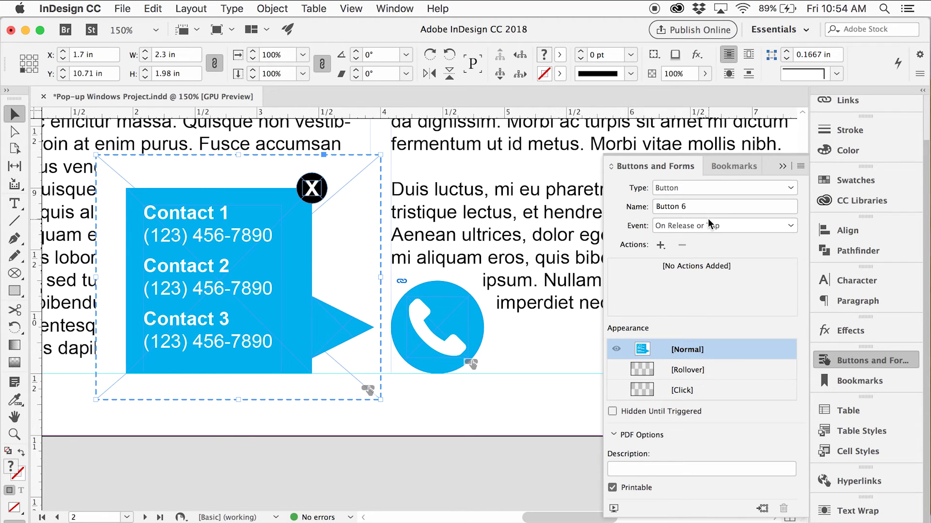
drag(710, 202, 651, 212)
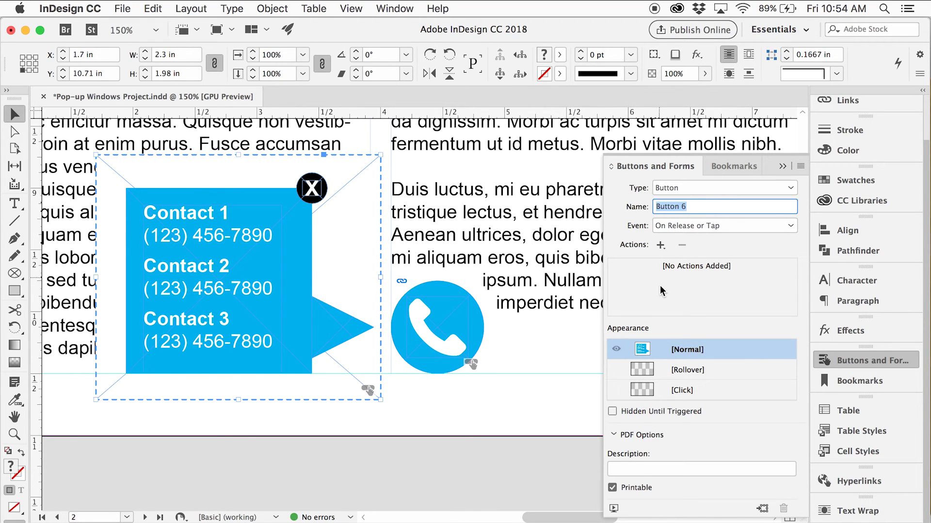
text(Contact Info)
key(Return)
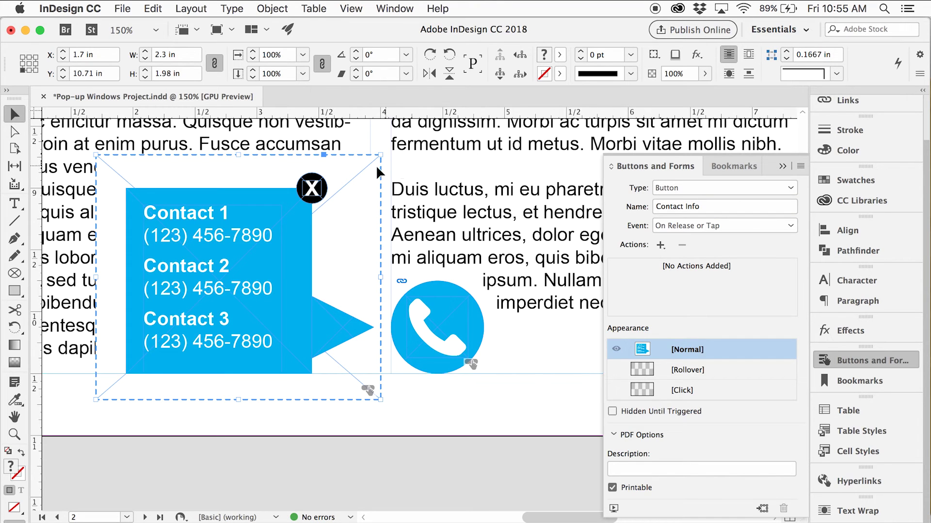
Set the X icon's type to Button and rename Button 7 to 'Close Button'.
click(322, 192)
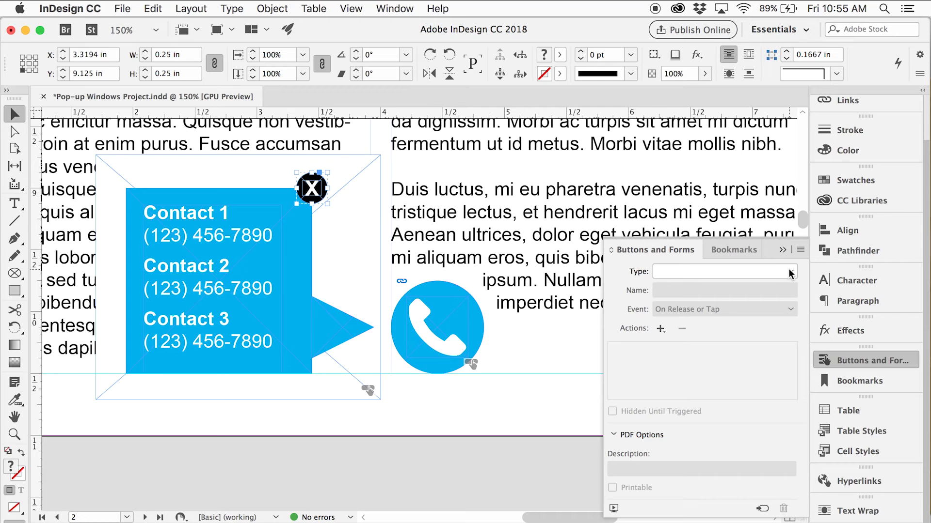
click(788, 270)
click(790, 287)
click(701, 204)
drag(700, 203, 648, 208)
text(Cl)
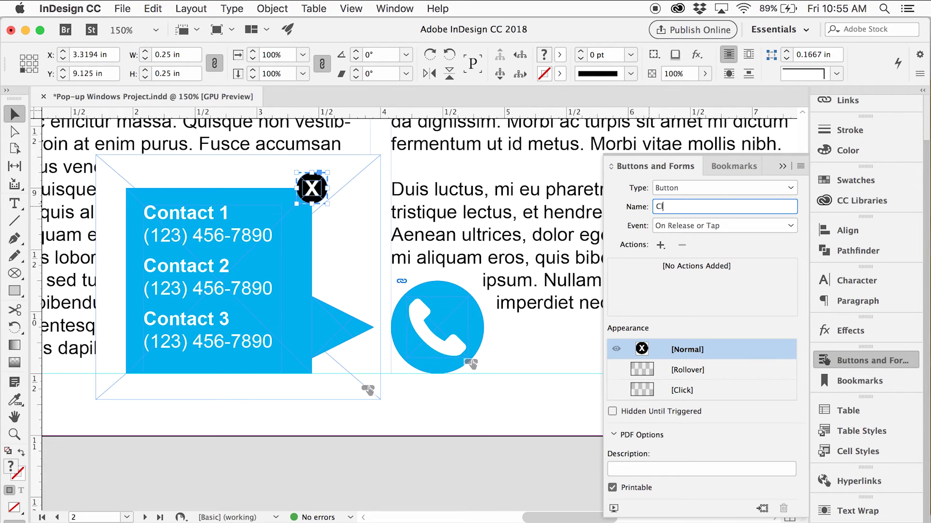
text(ose Button)
key(Return)
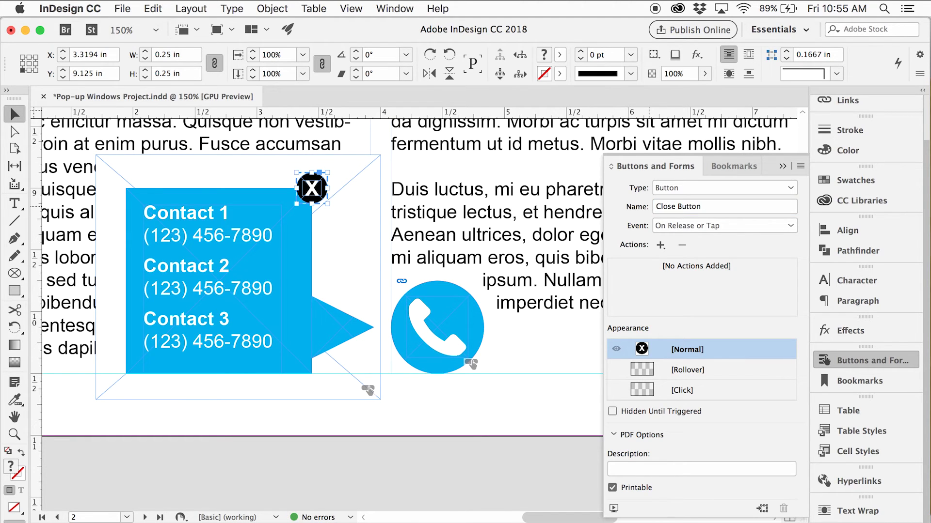
click(486, 416)
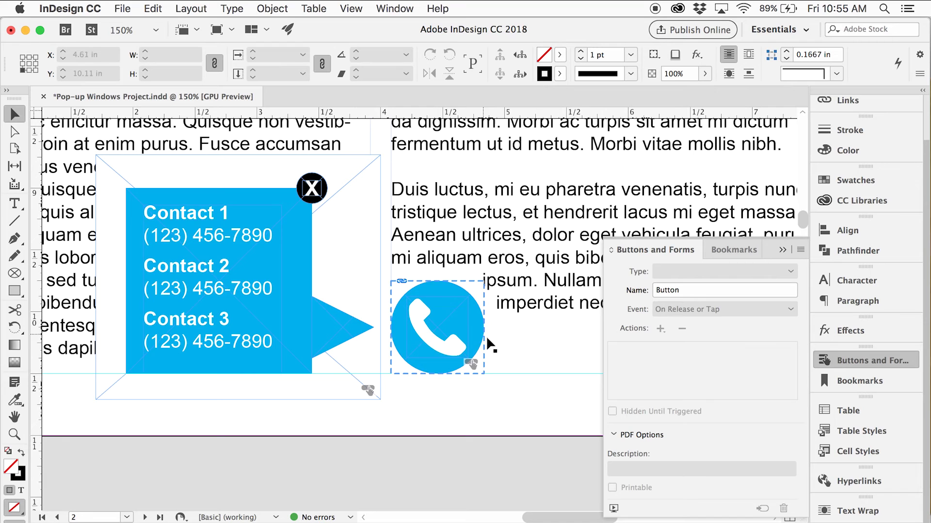
Make the phone button non-printing with a Show/Hide action showing Phone Icon, Contact Info and Close Button.
click(468, 356)
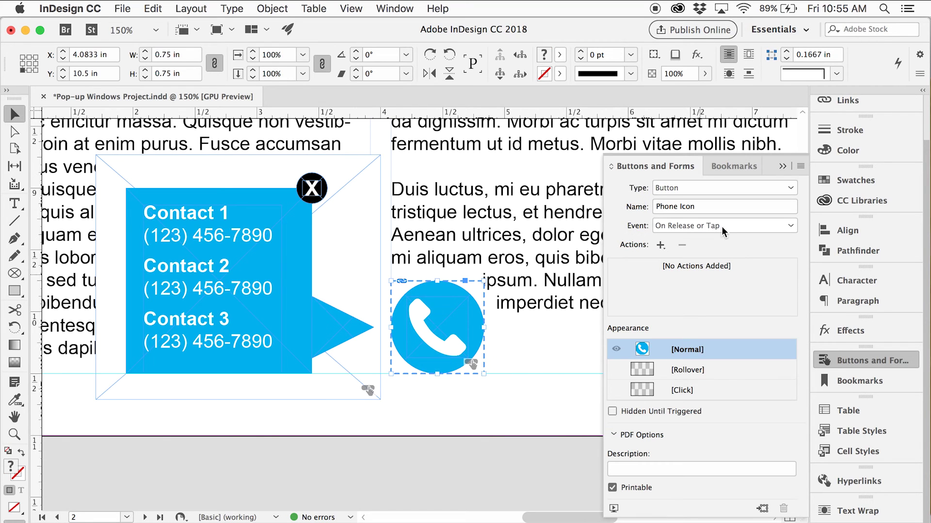
click(612, 489)
click(660, 245)
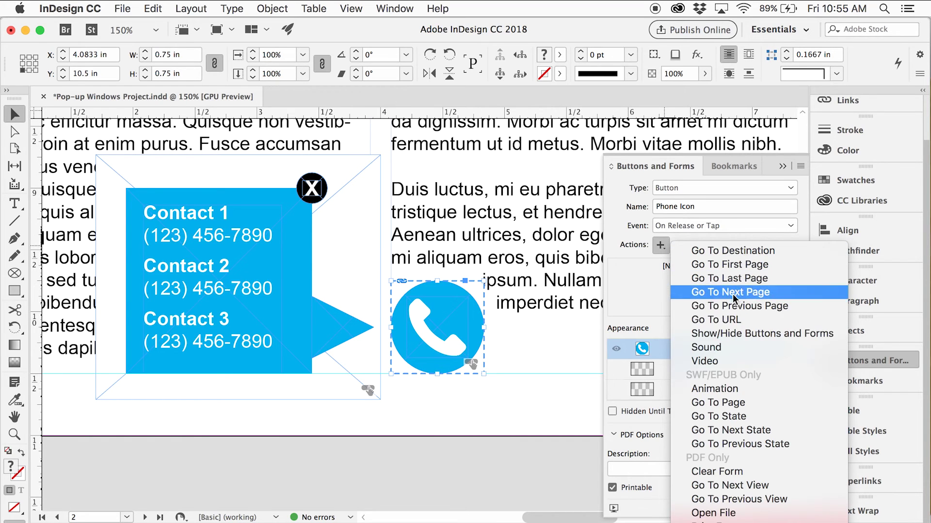
click(768, 335)
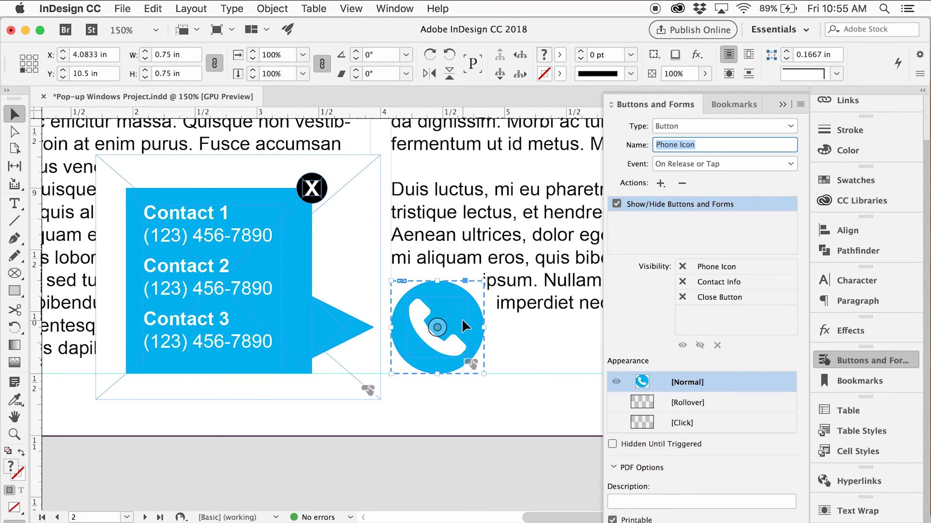
click(682, 267)
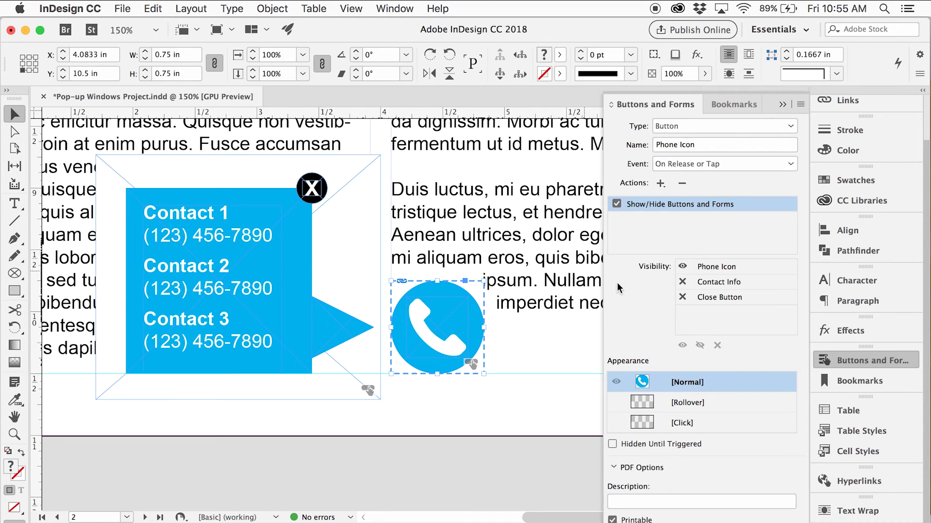
click(682, 281)
click(682, 297)
Set the Contact Info pop-up to non-printing and Hidden Until Triggered, then select the X button.
click(549, 386)
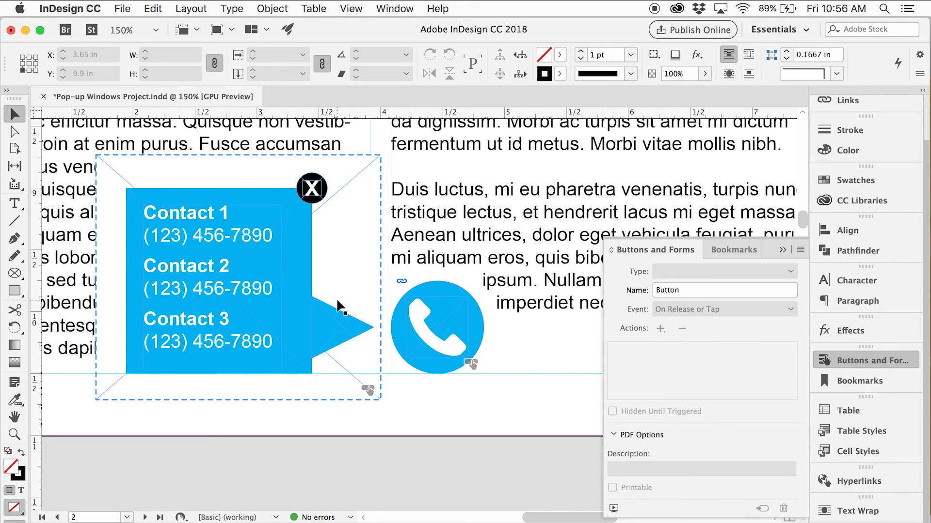
click(338, 302)
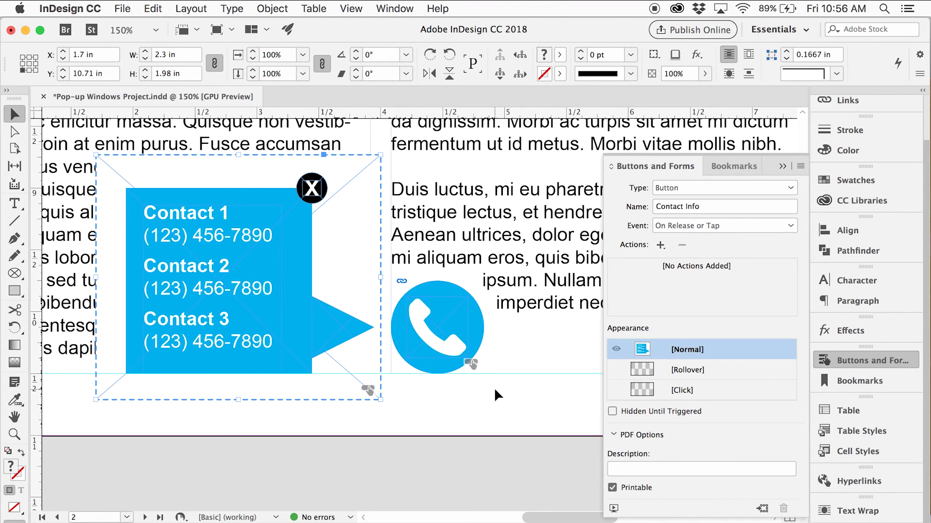
click(612, 488)
click(612, 412)
click(475, 412)
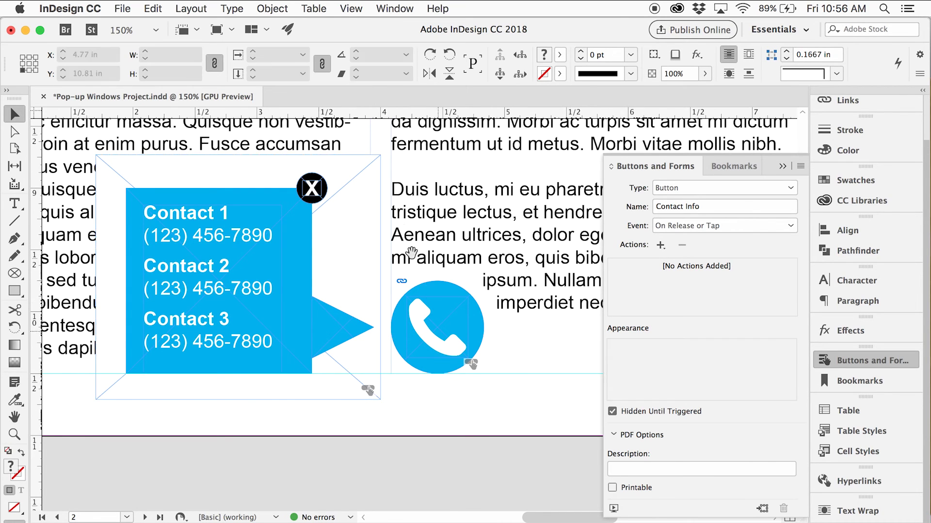
click(312, 189)
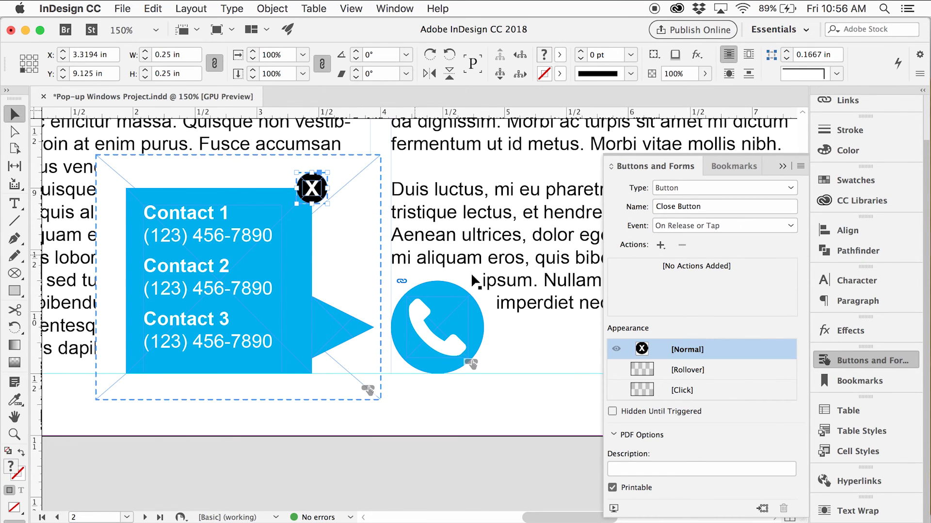
Make Close Button non-printing, hidden until triggered, with Show/Hide showing Phone Icon and hiding Contact Info and itself.
click(612, 488)
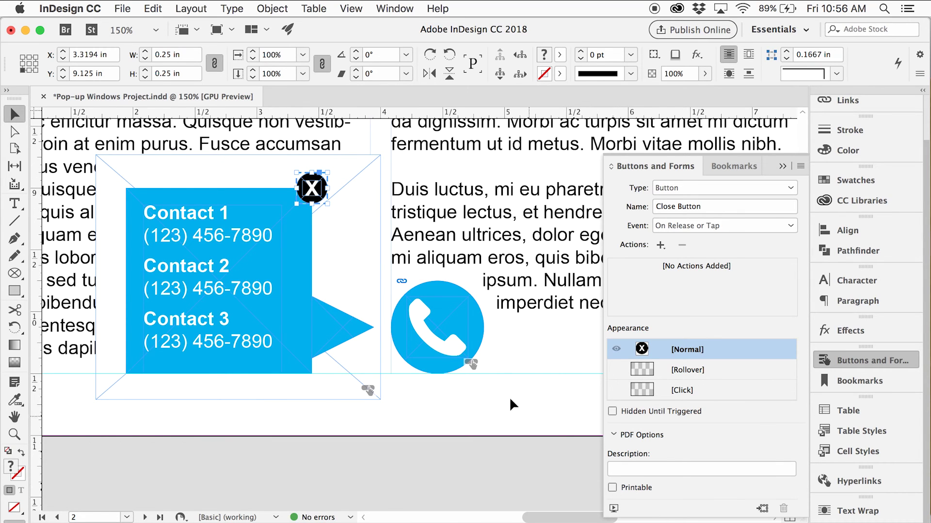
click(612, 412)
click(660, 245)
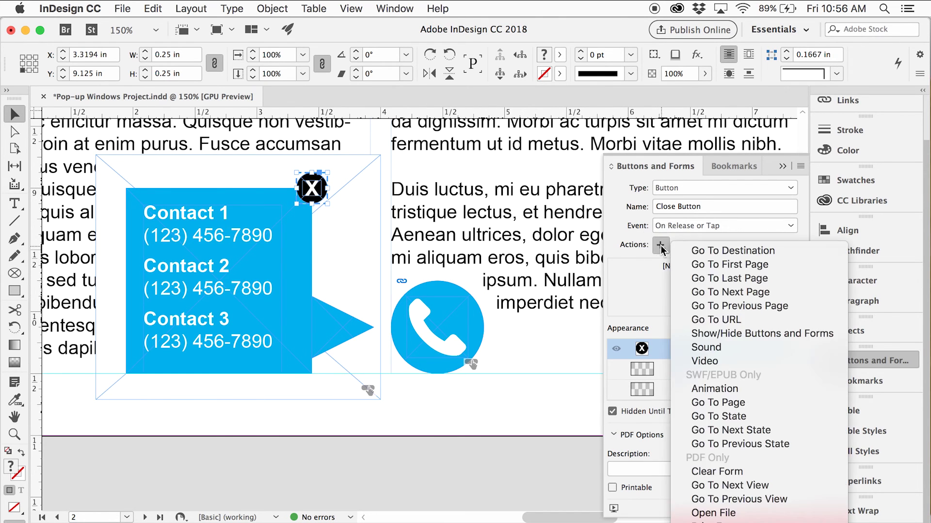
click(752, 333)
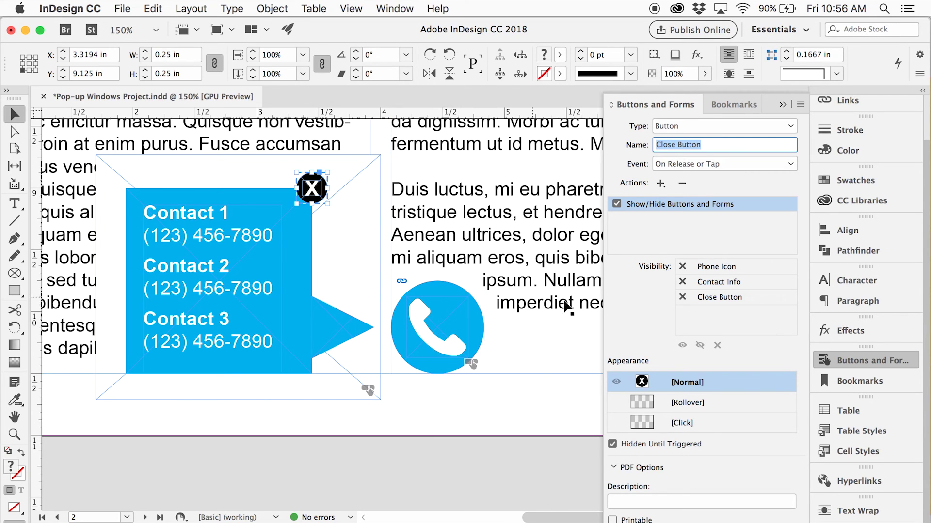
click(683, 266)
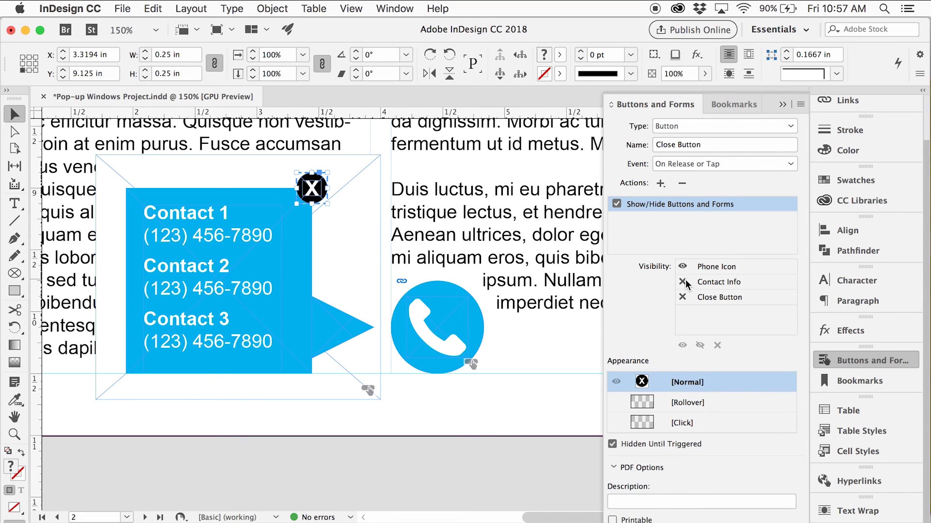
click(683, 282)
click(682, 297)
click(682, 297)
click(682, 282)
click(537, 396)
click(852, 358)
Export the document as Adobe PDF (Interactive) named Pop-up Windows Project.pdf.
click(862, 359)
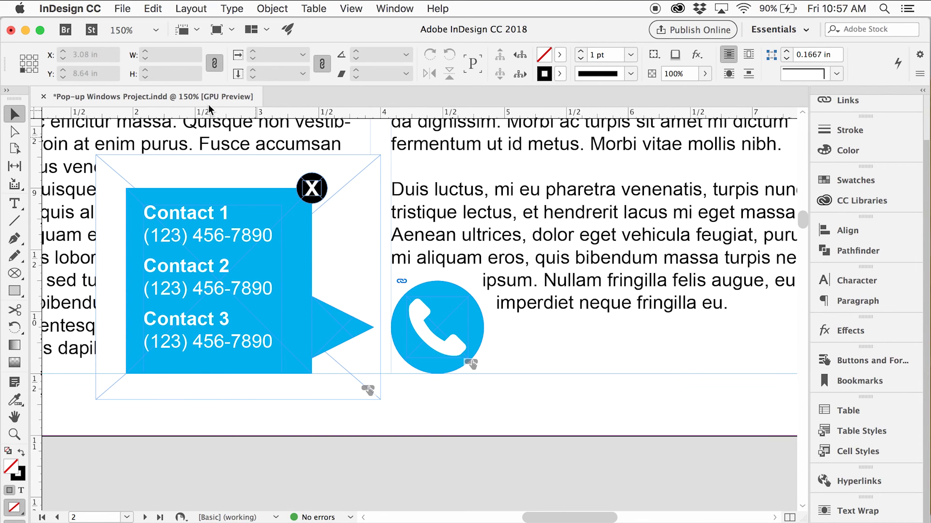
click(127, 8)
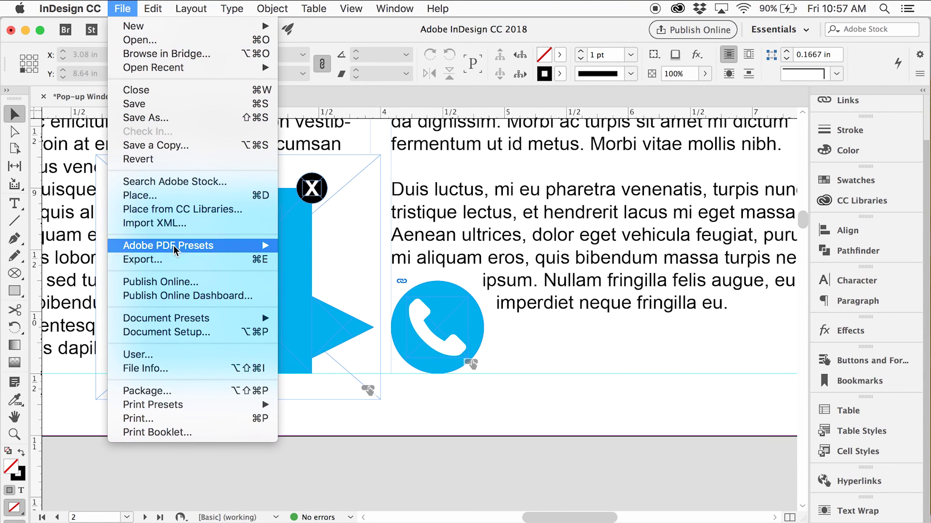
click(180, 260)
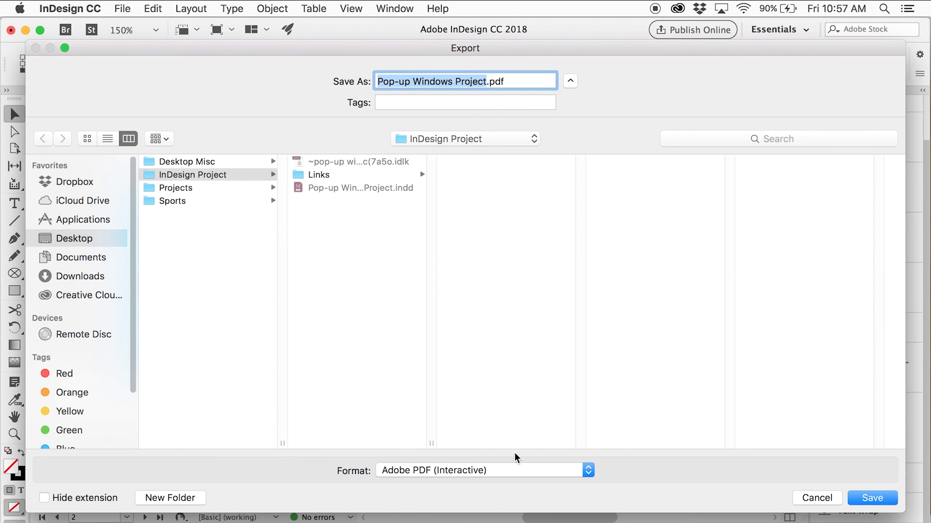
click(543, 472)
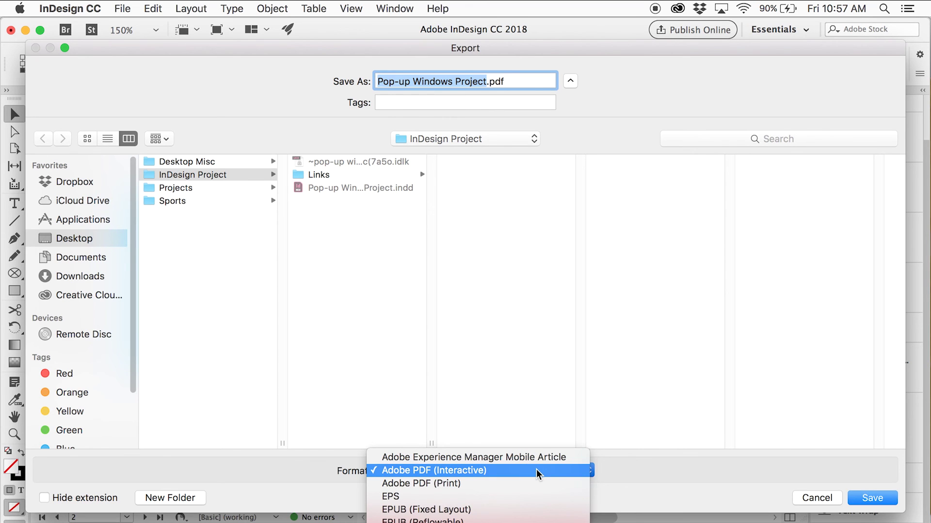
click(538, 471)
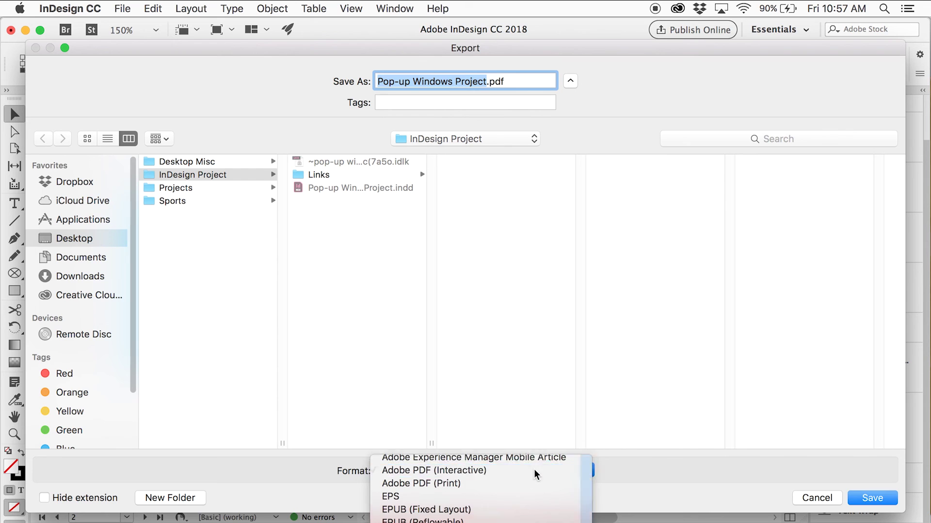
click(879, 500)
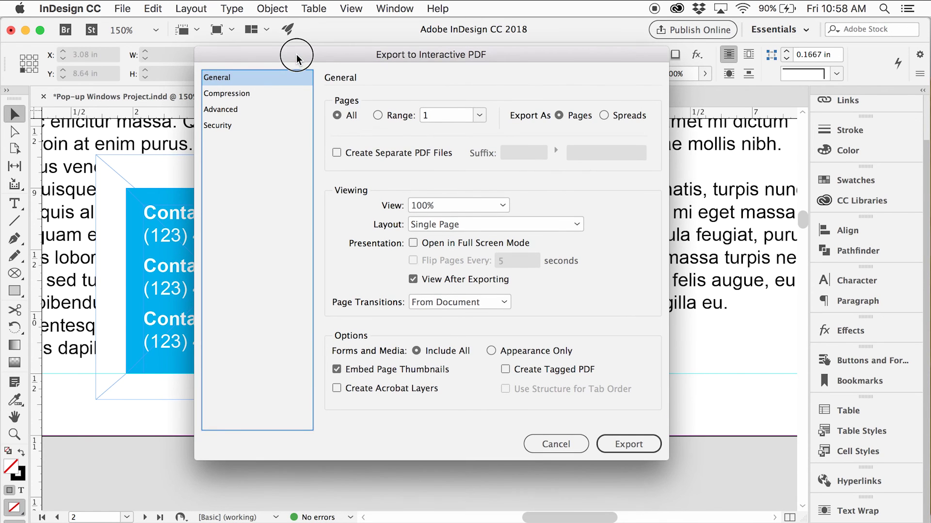
Review the Compression and General settings, then export the interactive PDF.
click(277, 94)
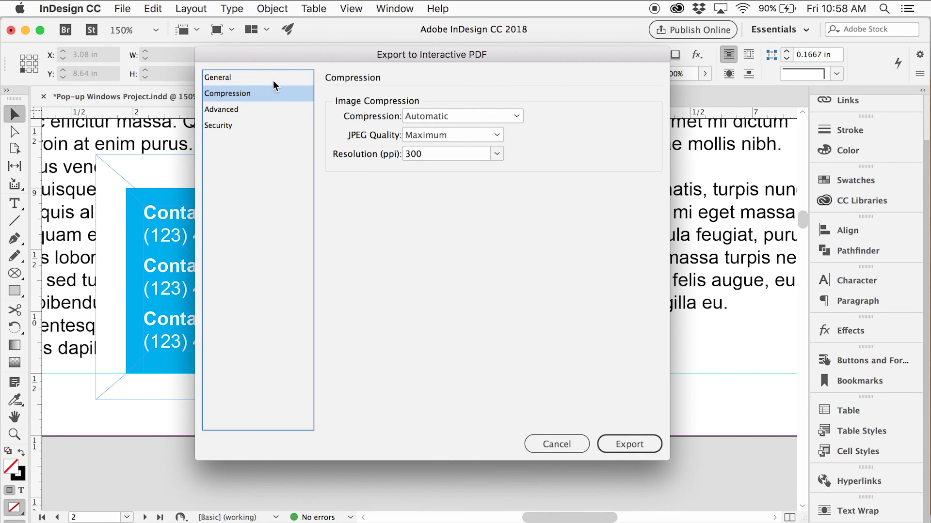
click(273, 82)
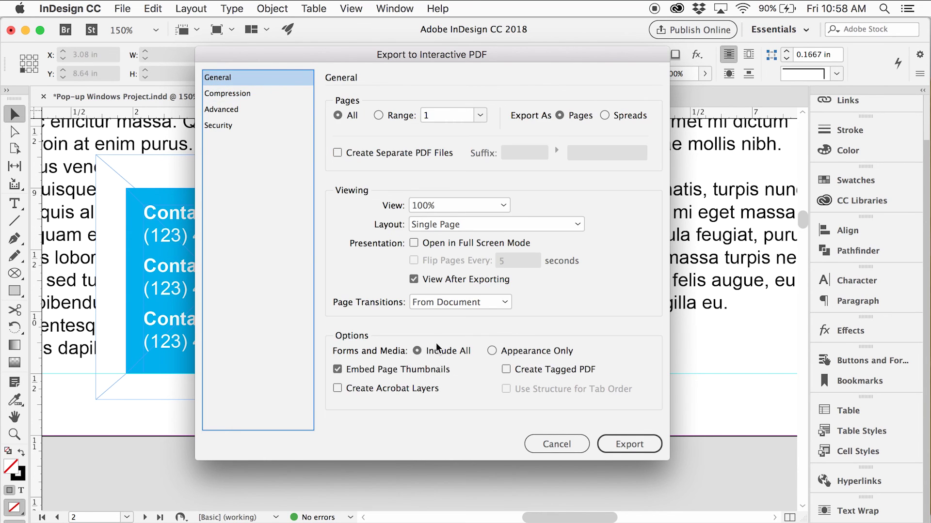
click(610, 444)
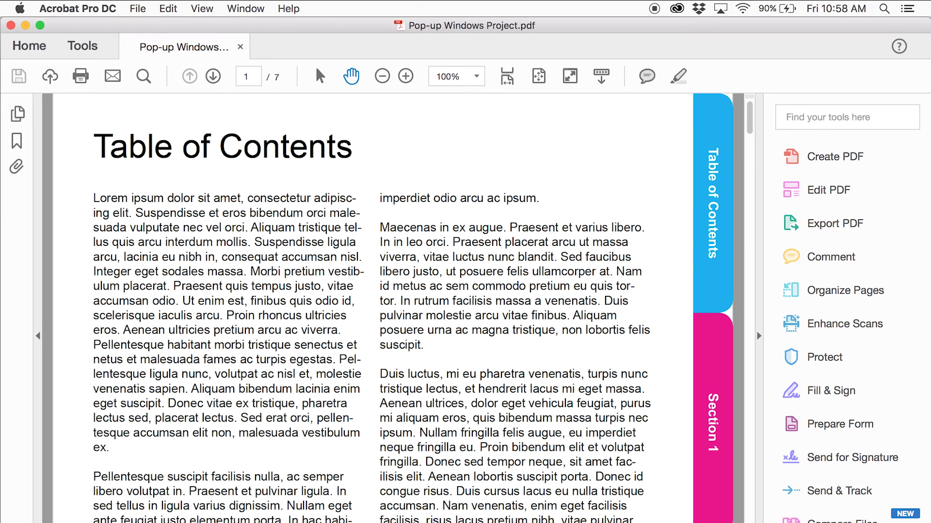
Resize the Acrobat window and scroll down page 2 until the phone button appears.
mouse_move(466, 522)
mouse_down()
mouse_move(466, 506)
mouse_move(463, 518)
mouse_up()
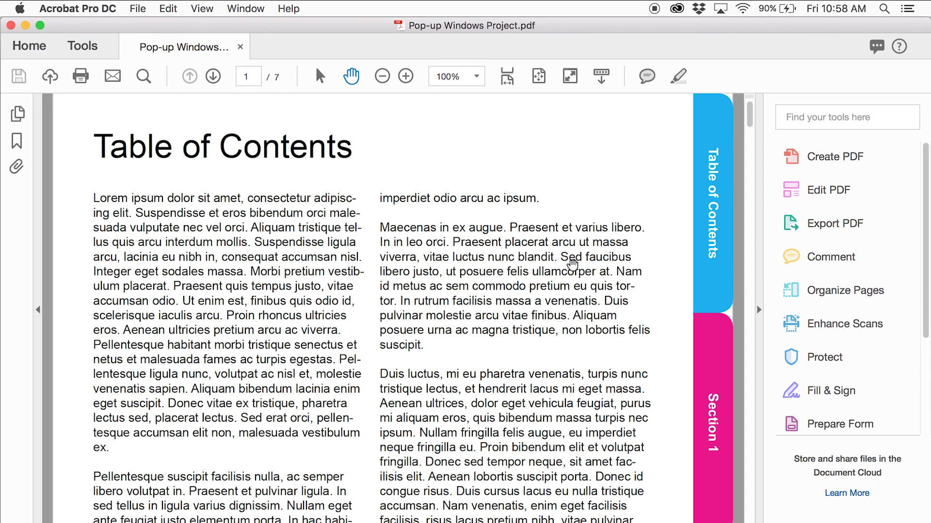
scroll(572, 263, down, 3)
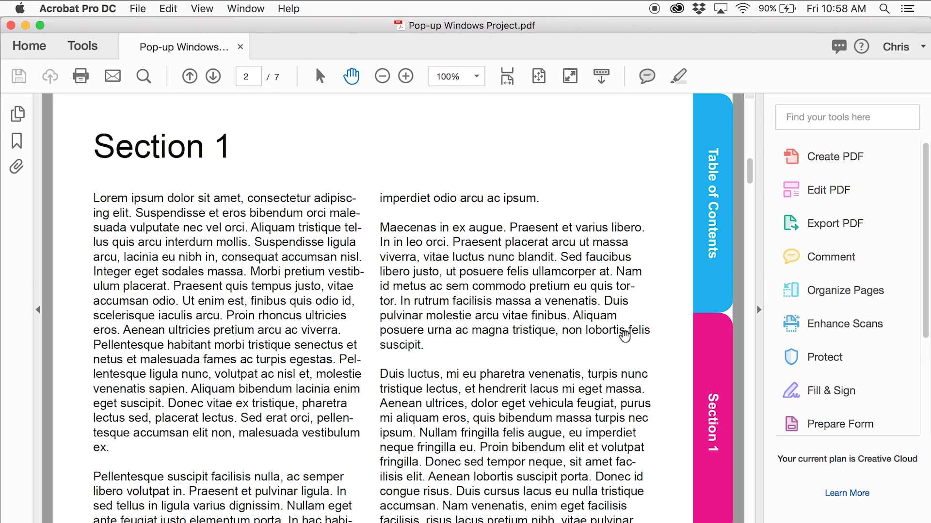
scroll(624, 335, down, 10)
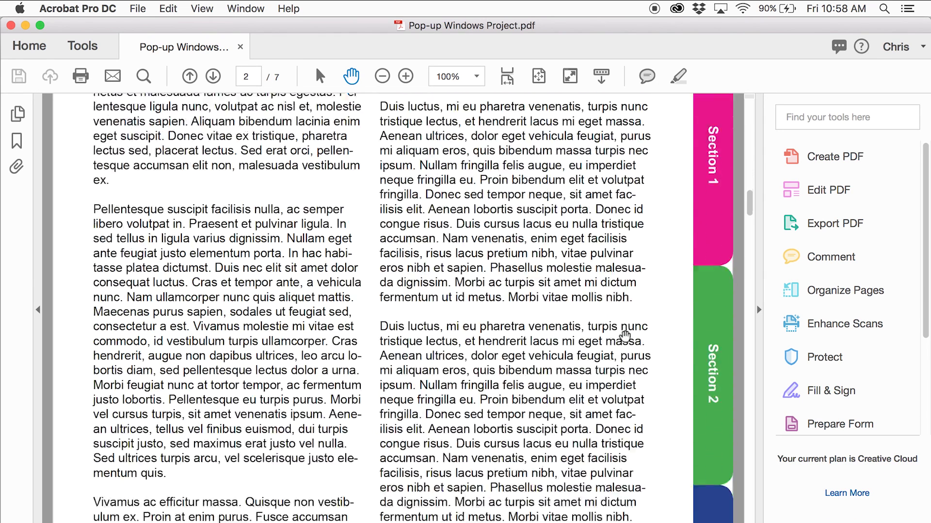
scroll(625, 335, down, 3)
mouse_move(749, 212)
mouse_down()
mouse_move(756, 235)
mouse_move(760, 221)
mouse_up()
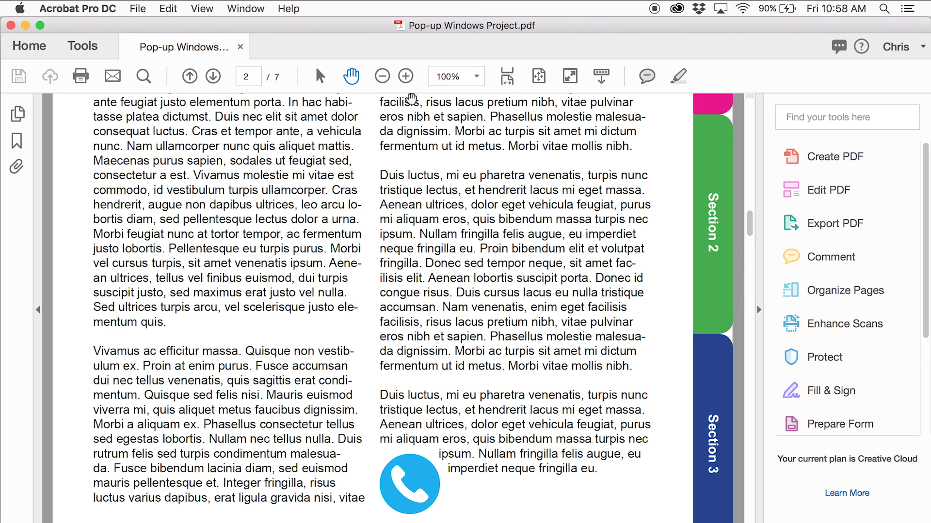
Toggle the pop-up twice with the phone button and X, ending with the contacts shown.
click(417, 484)
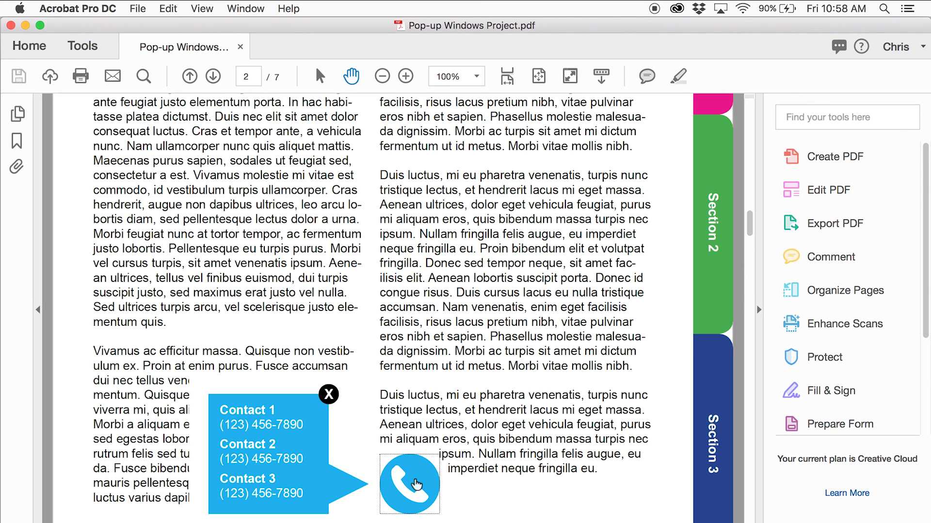
click(329, 396)
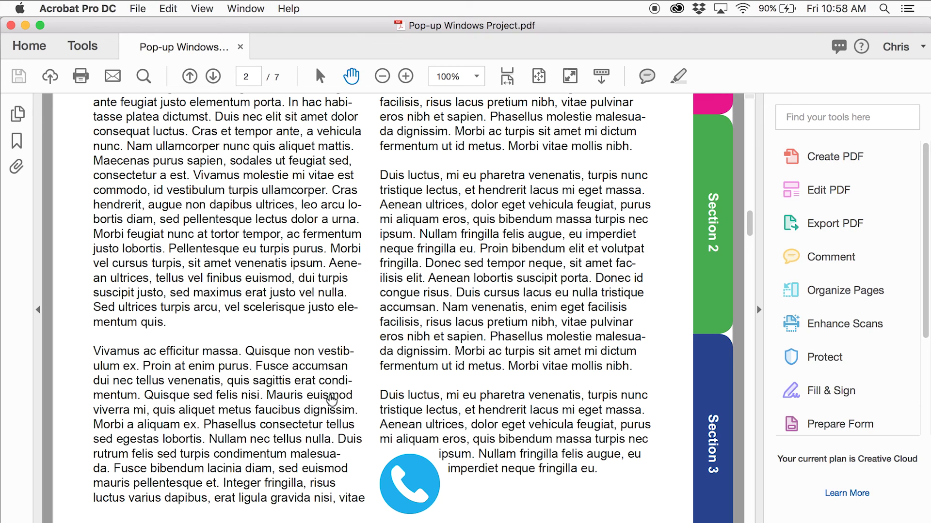
click(423, 488)
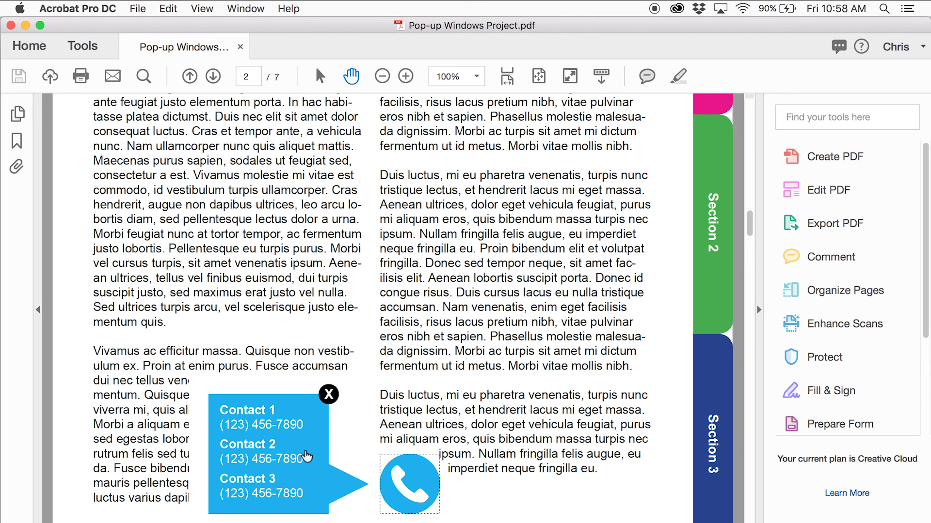
click(329, 395)
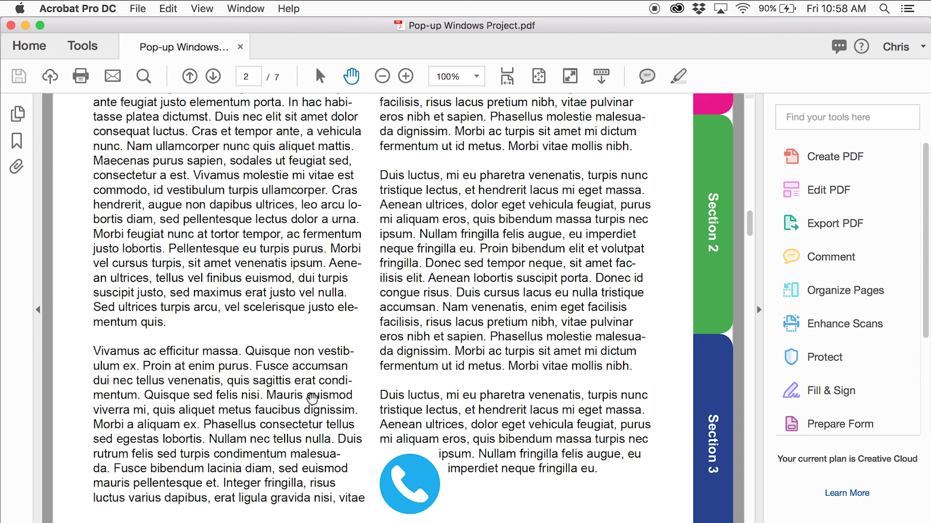
click(420, 490)
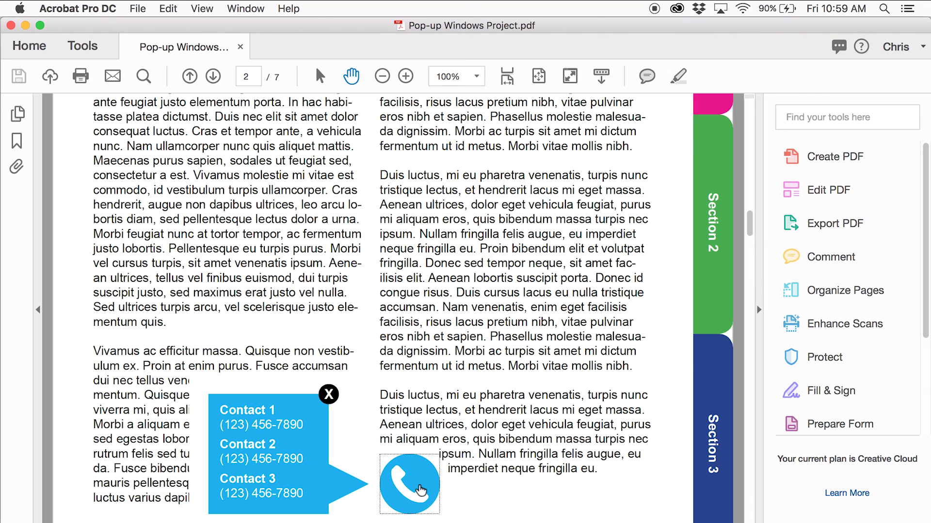